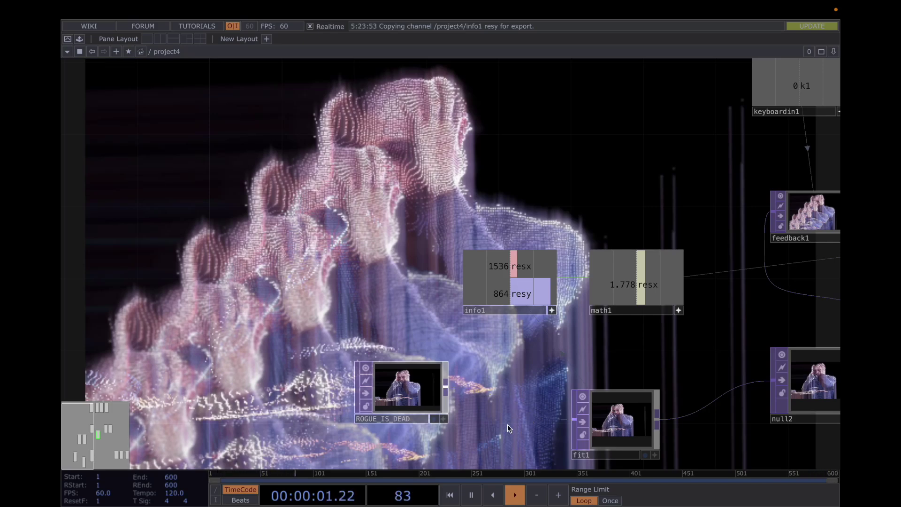
# Open noise1's parameters and set the period to 0, harmonic spread to 15.8, exponent to 1.14 and amplitude to 0.22.
pyautogui.scroll(-2, 508, 425)
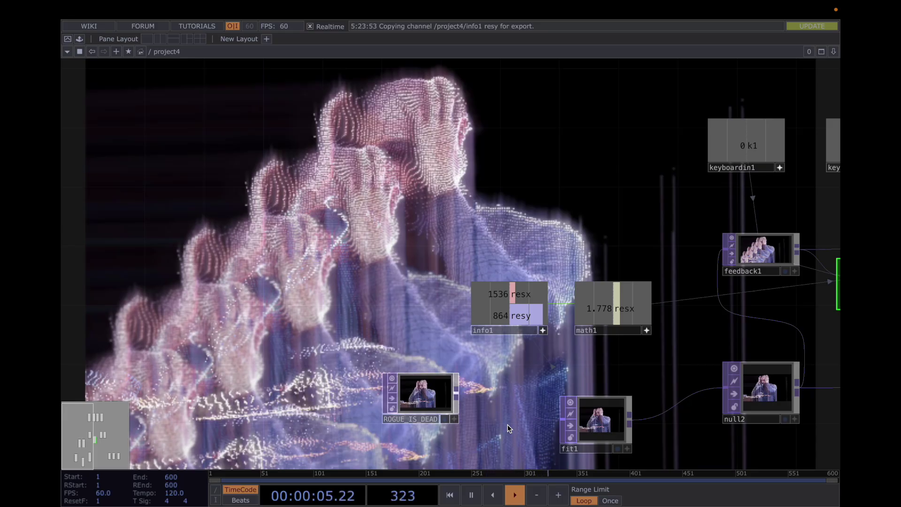
pyautogui.moveTo(507, 424); pyautogui.dragTo(328, 369)
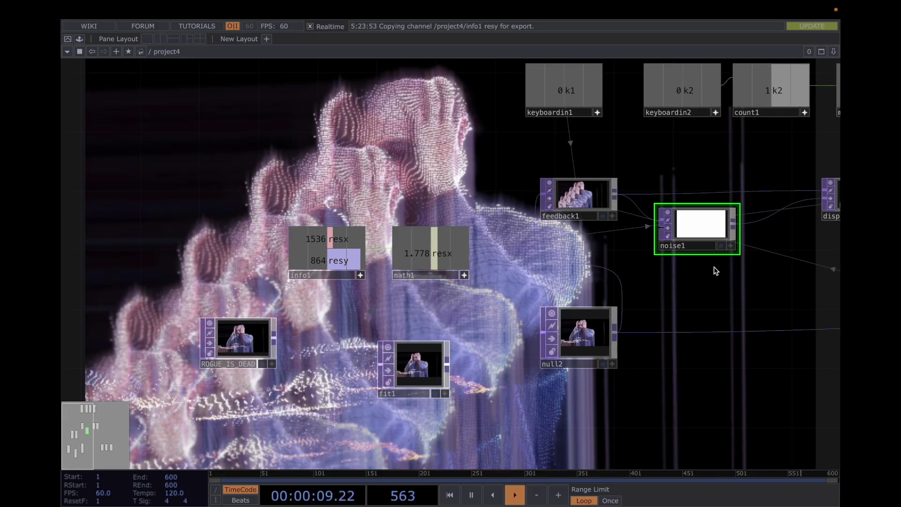
pyautogui.moveTo(715, 271); pyautogui.dragTo(506, 348)
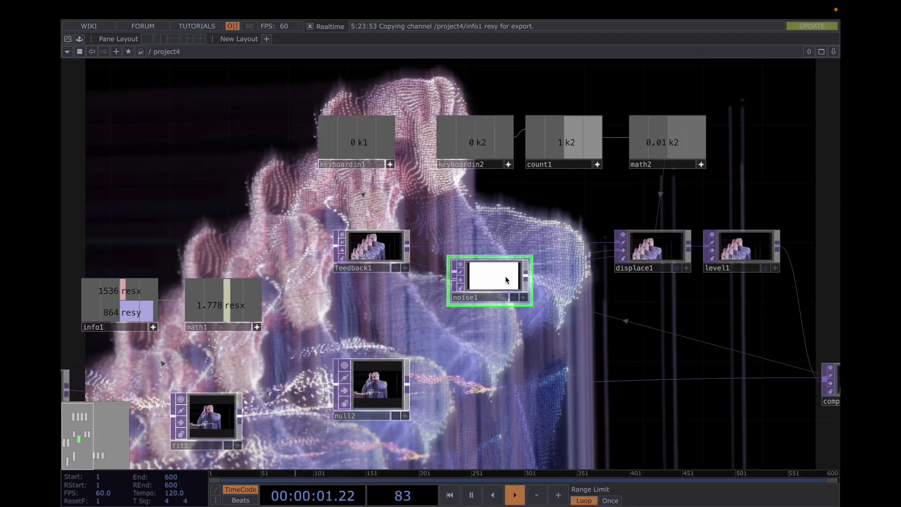
pyautogui.press('p')
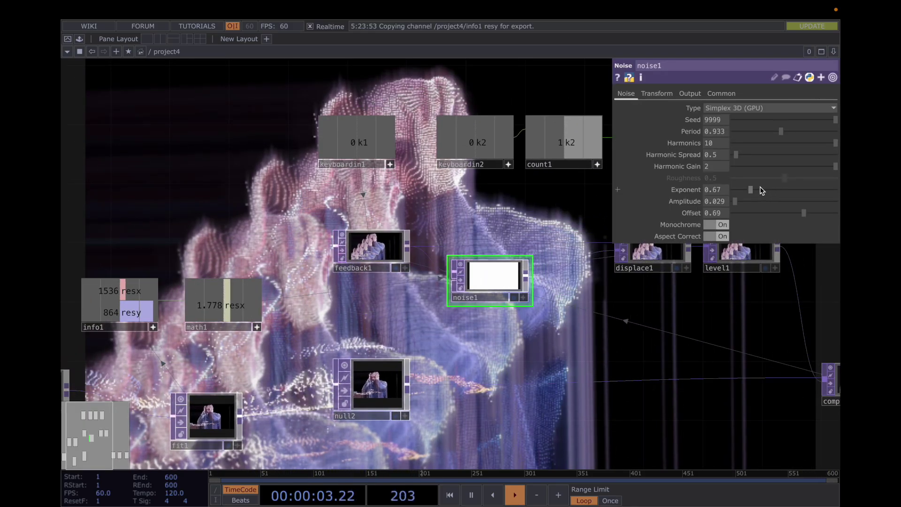
pyautogui.moveTo(751, 190)
pyautogui.mouseDown()
pyautogui.moveTo(800, 190)
pyautogui.moveTo(735, 194)
pyautogui.mouseUp()
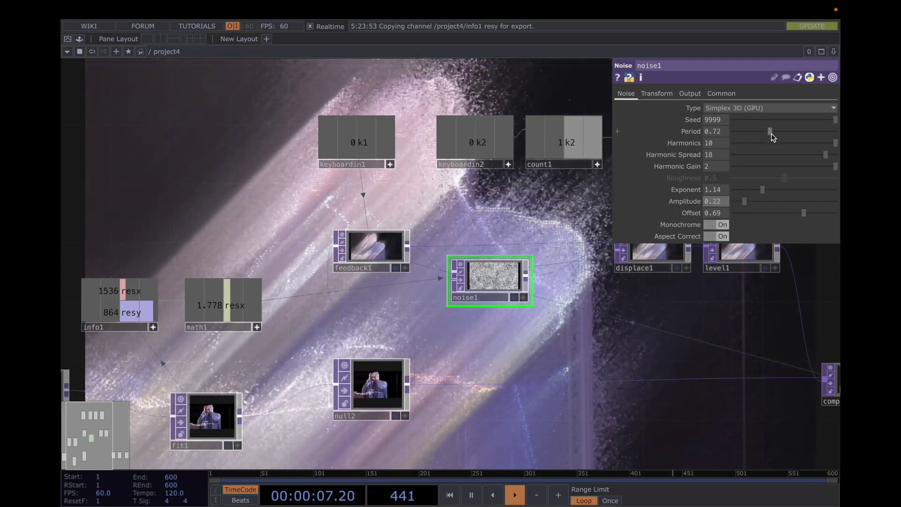
pyautogui.moveTo(772, 136); pyautogui.dragTo(732, 132)
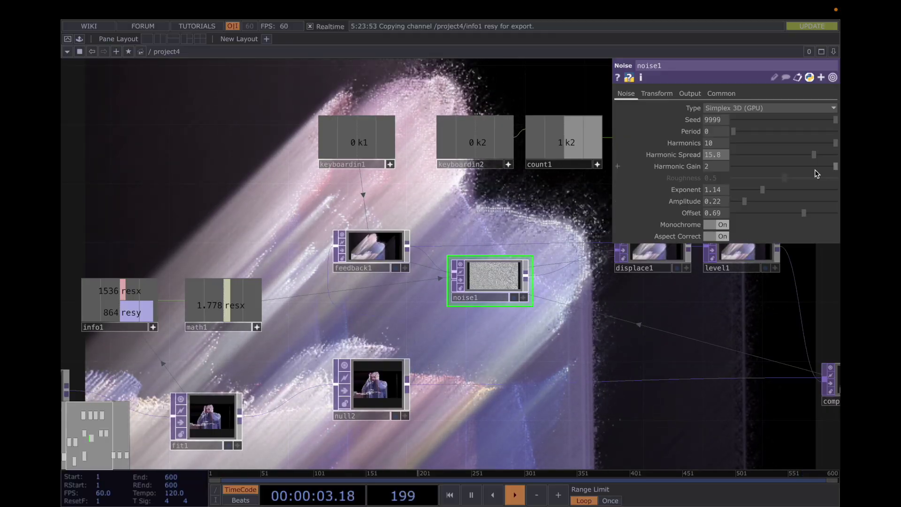
# Set noise1's exponent to 4, amplitude to 1.56 and offset to 1, and adjust its harmonic spread.
pyautogui.scroll(-5, 599, 338)
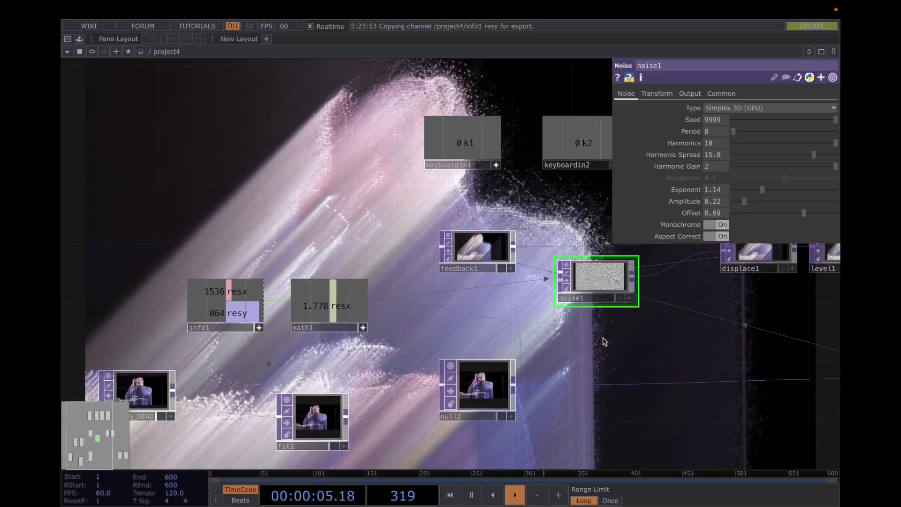
pyautogui.moveTo(483, 317); pyautogui.dragTo(522, 233)
pyautogui.scroll(4, 642, 330)
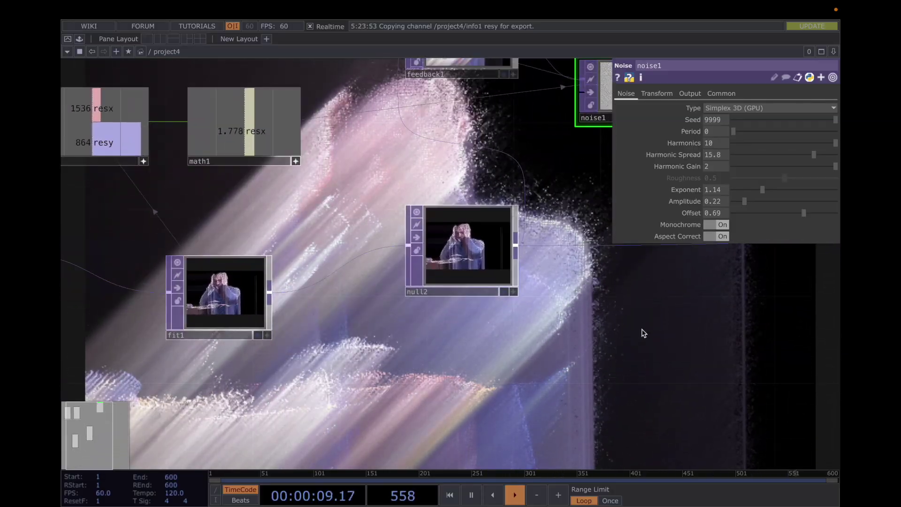
pyautogui.moveTo(643, 331); pyautogui.dragTo(469, 362)
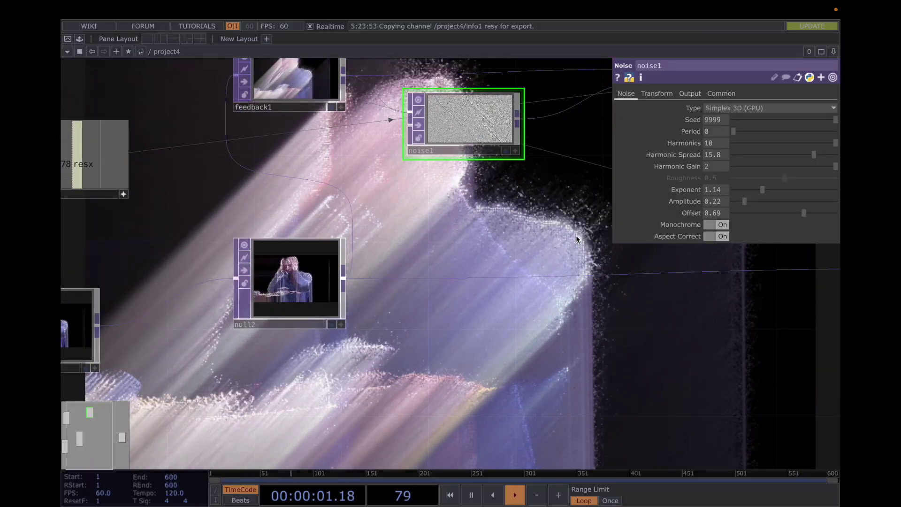
pyautogui.moveTo(576, 235); pyautogui.dragTo(446, 338)
pyautogui.scroll(-3, 593, 350)
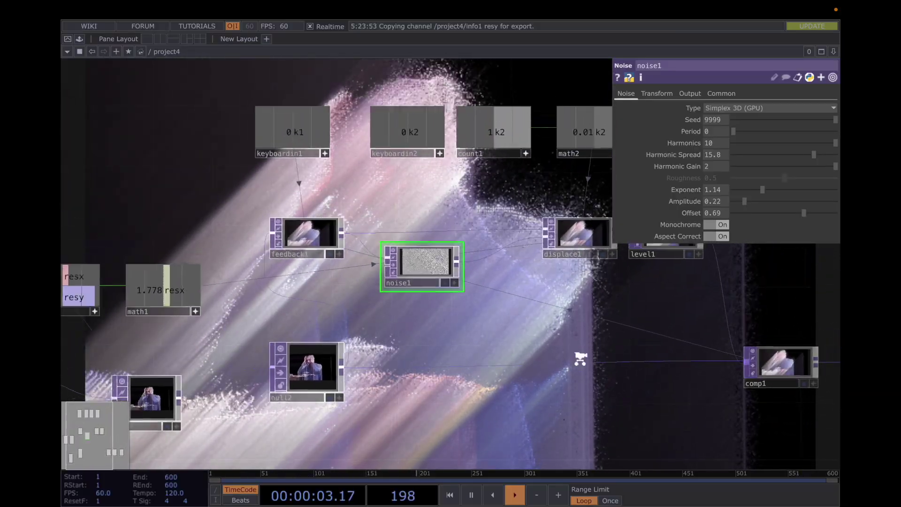
pyautogui.scroll(-2, 579, 358)
pyautogui.moveTo(758, 302); pyautogui.dragTo(645, 302)
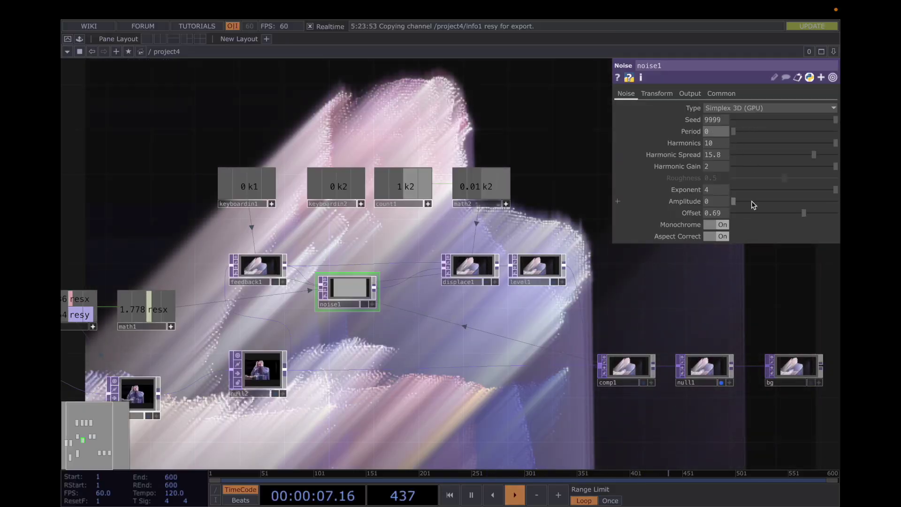
pyautogui.moveTo(733, 201); pyautogui.dragTo(839, 208)
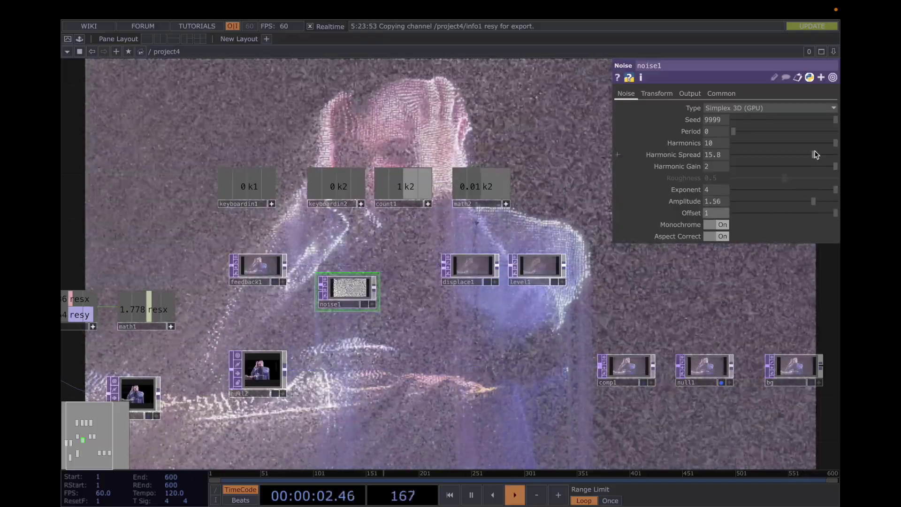
pyautogui.moveTo(812, 155); pyautogui.dragTo(825, 171)
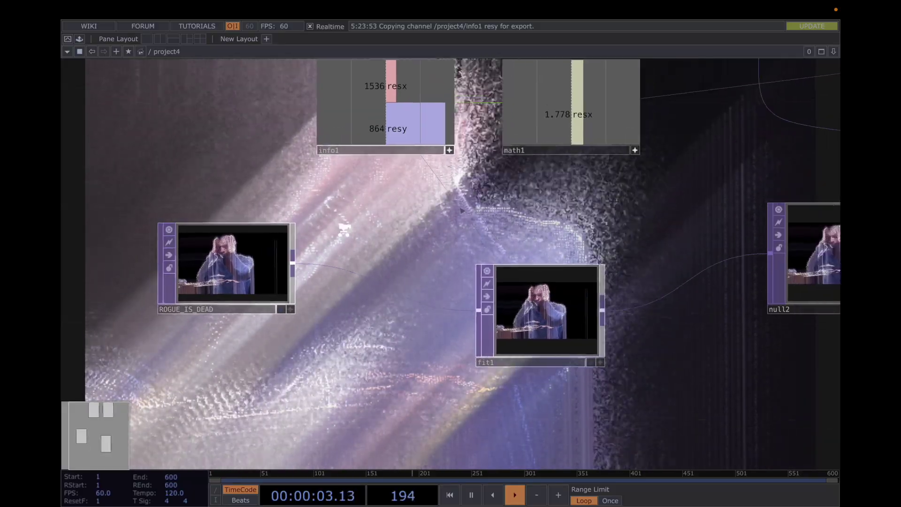
# Inspect the ROGUE_IS_DEAD source node and review fit1's common and fit parameters.
pyautogui.scroll(2, 343, 232)
pyautogui.scroll(1, 343, 231)
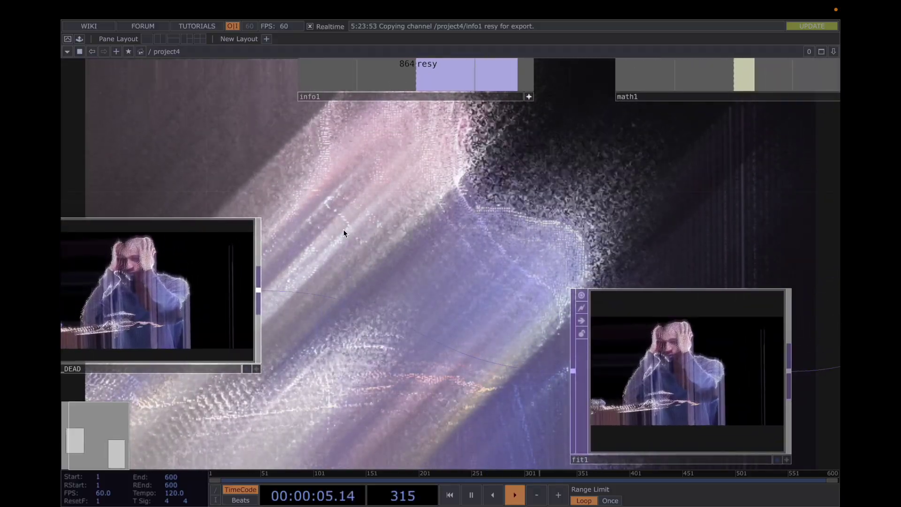
pyautogui.moveTo(343, 232); pyautogui.dragTo(488, 215)
pyautogui.click(338, 314)
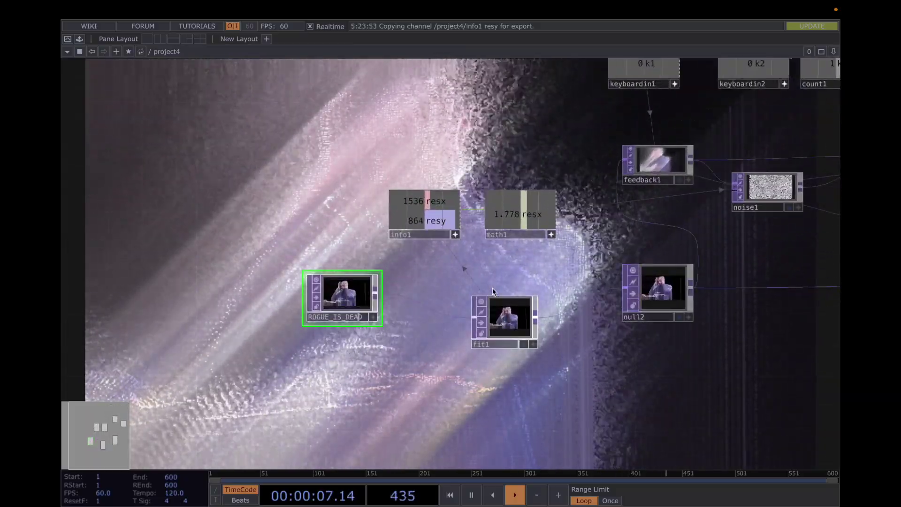
pyautogui.hscroll(10, 603, 243)
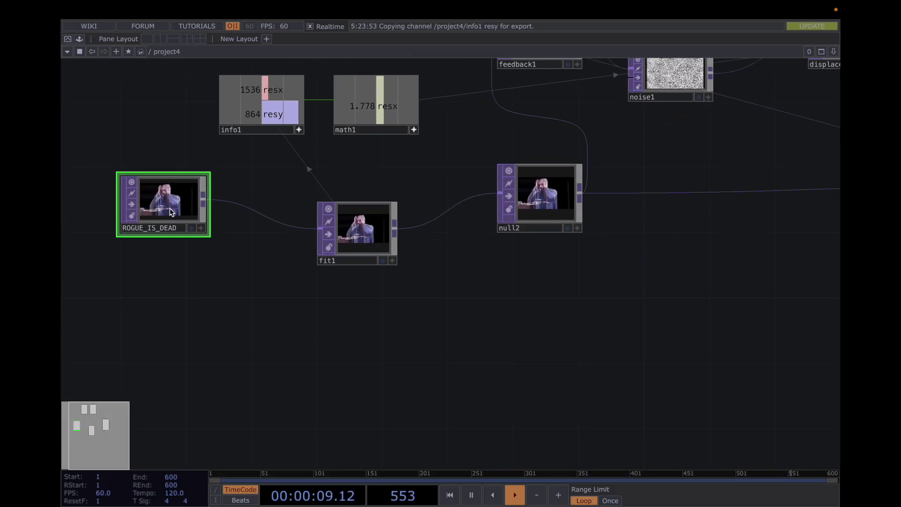
pyautogui.click(356, 241)
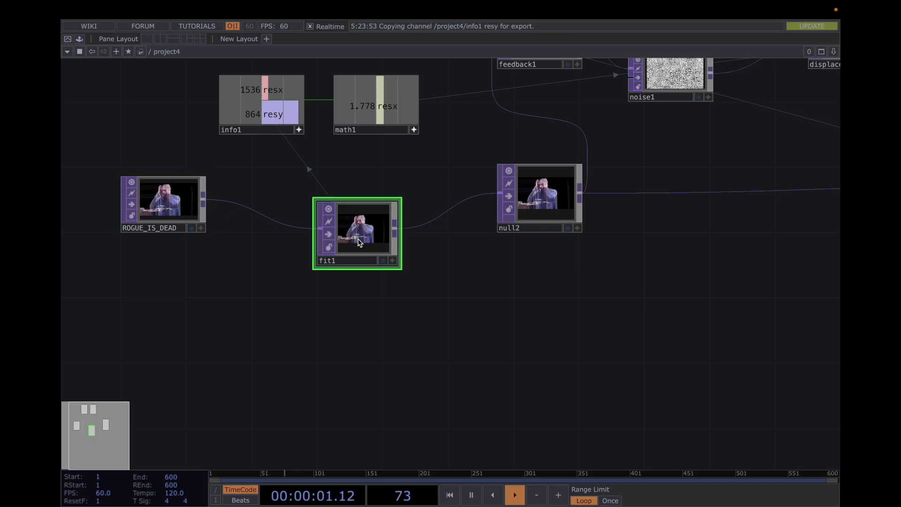
pyautogui.press('p')
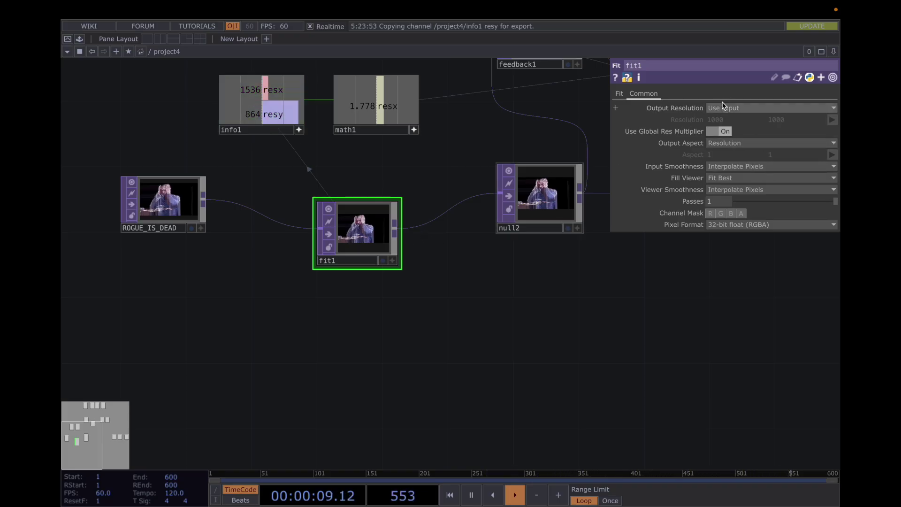
pyautogui.click(619, 94)
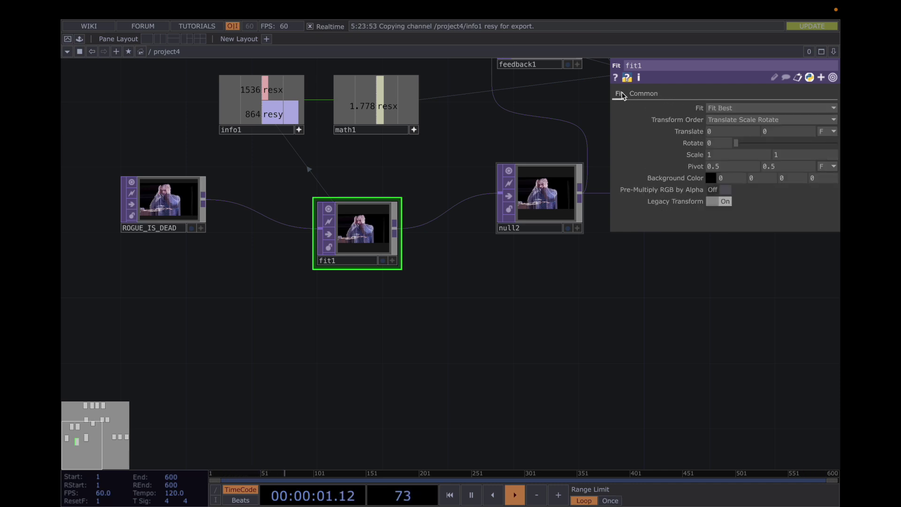
# Examine the info1 and math1 nodes and how they link fit1 to noise1.
pyautogui.scroll(2, 265, 150)
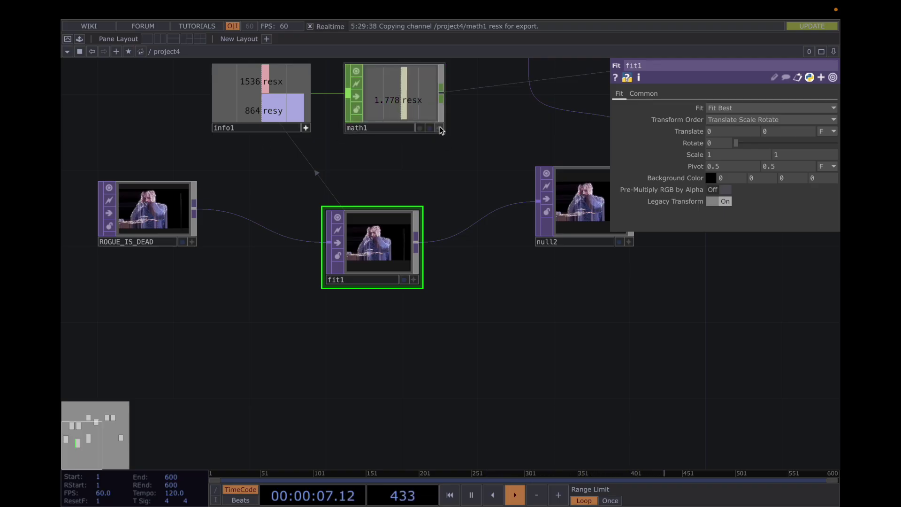
pyautogui.moveTo(503, 158); pyautogui.dragTo(360, 261)
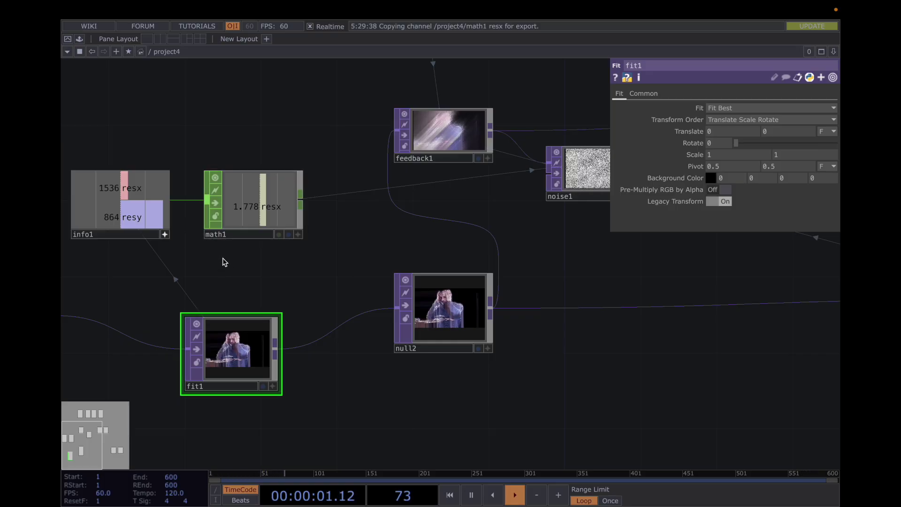
pyautogui.moveTo(222, 262); pyautogui.dragTo(348, 141)
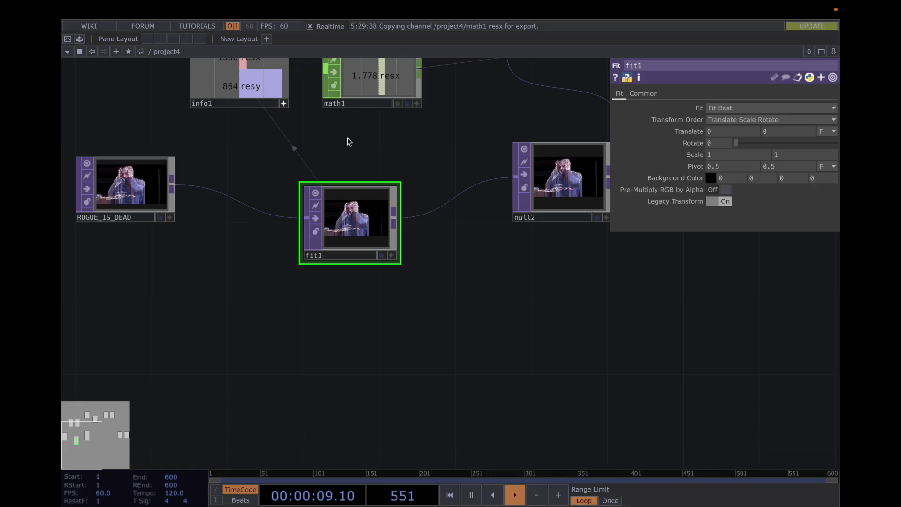
pyautogui.scroll(-2, 348, 141)
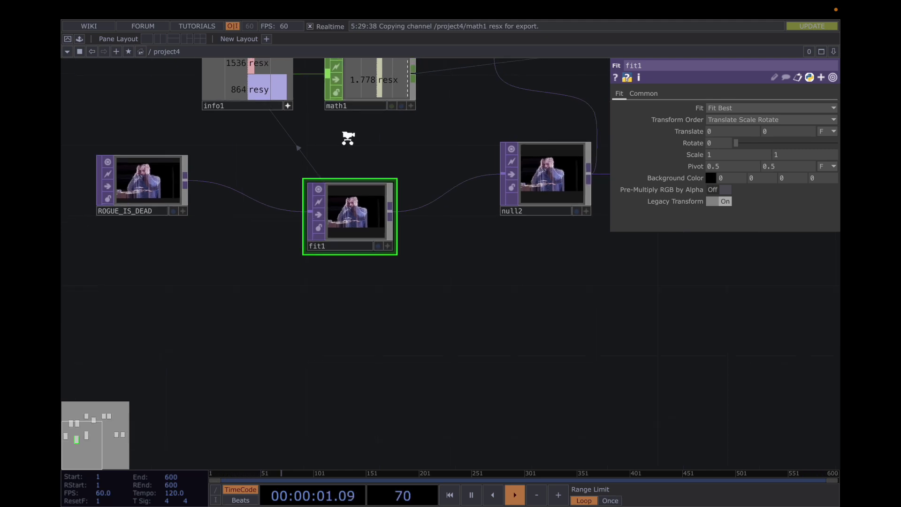
pyautogui.moveTo(348, 140); pyautogui.dragTo(404, 126)
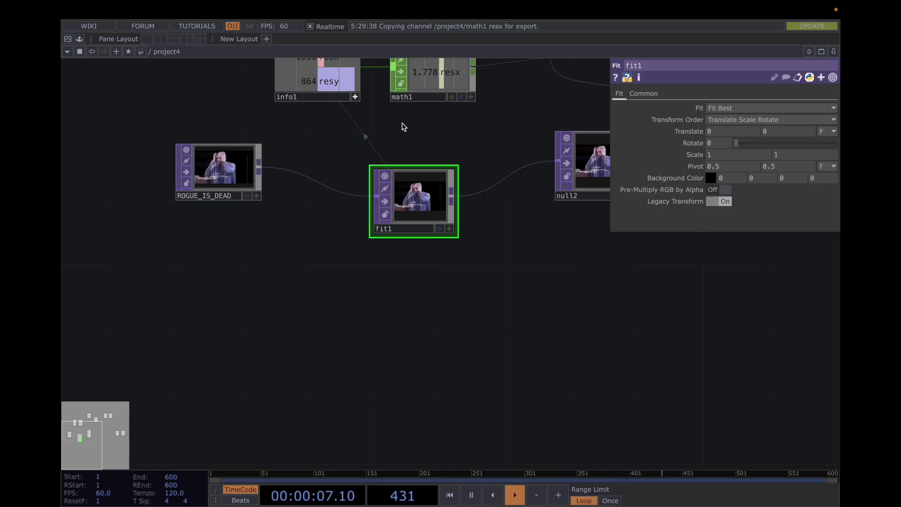
pyautogui.moveTo(402, 127); pyautogui.dragTo(377, 161)
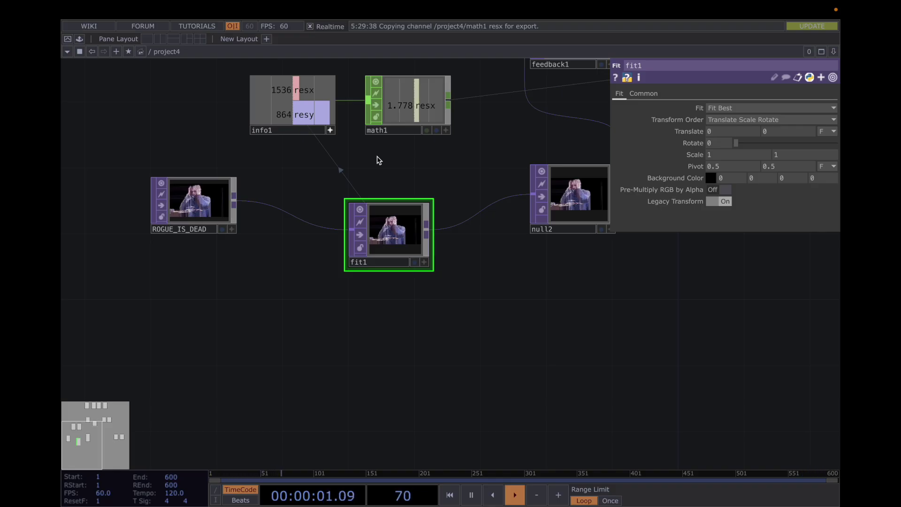
pyautogui.hscroll(5, 329, 171)
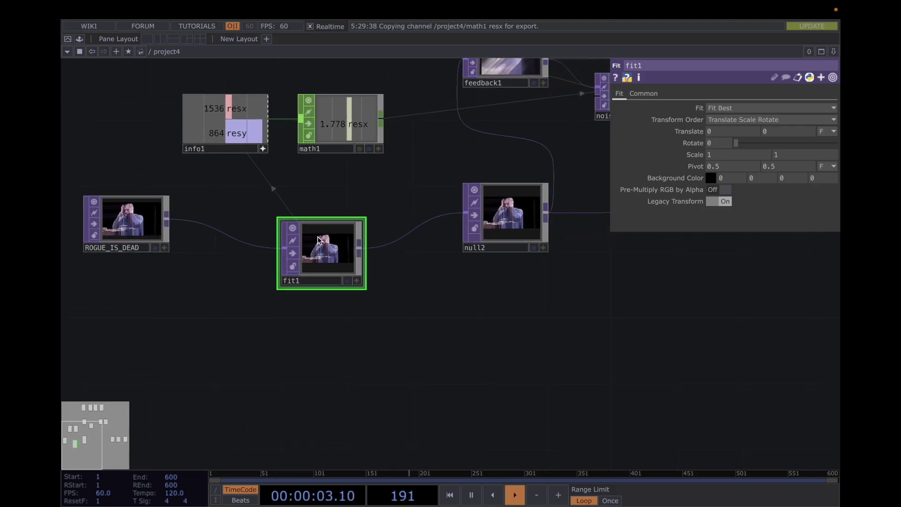
# Inspect null2, and review feedback1's target TOP and common parameters.
pyautogui.click(515, 228)
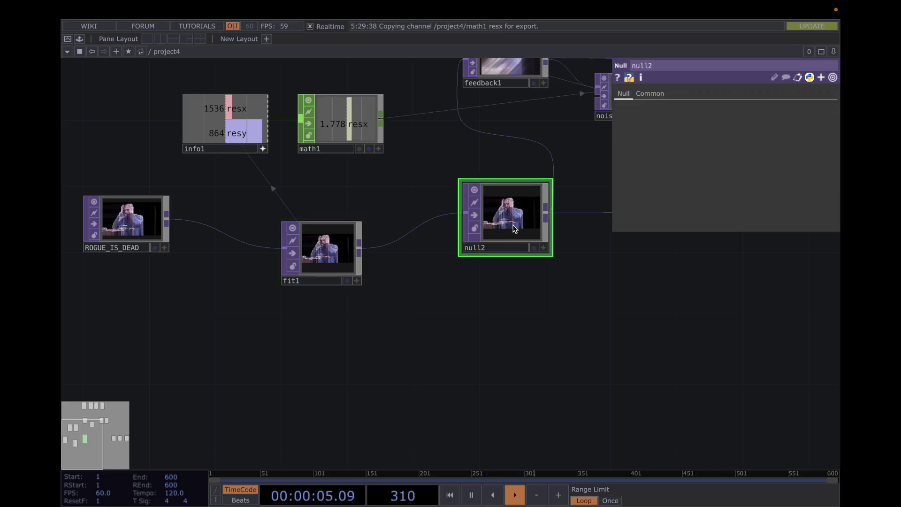
pyautogui.hscroll(7, 486, 382)
pyautogui.scroll(5, 487, 382)
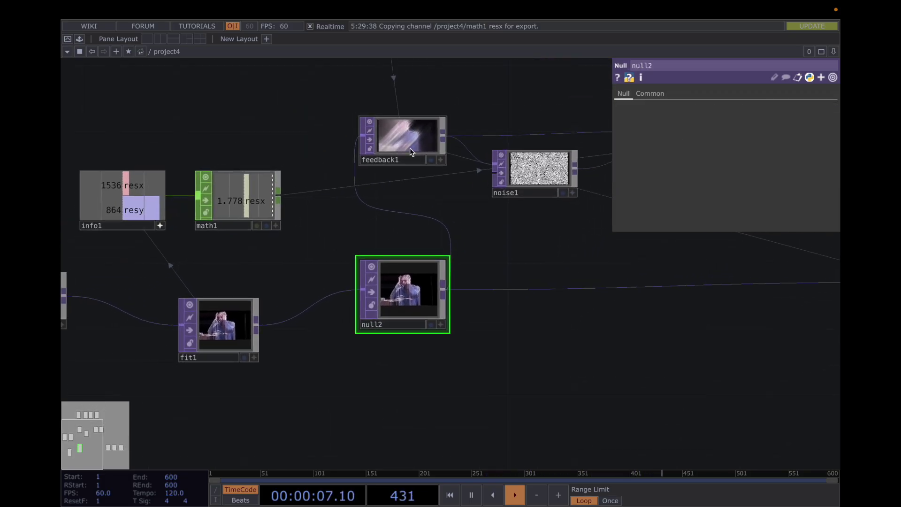
pyautogui.click(410, 144)
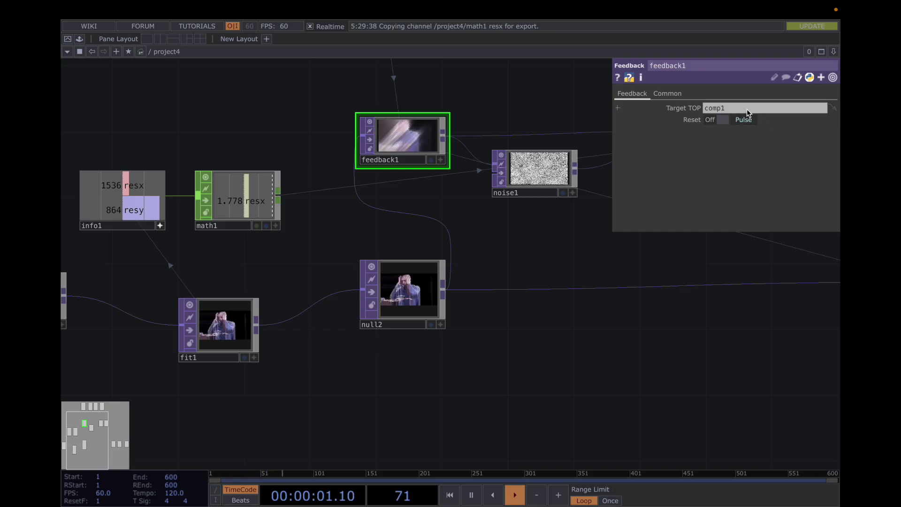
pyautogui.click(674, 96)
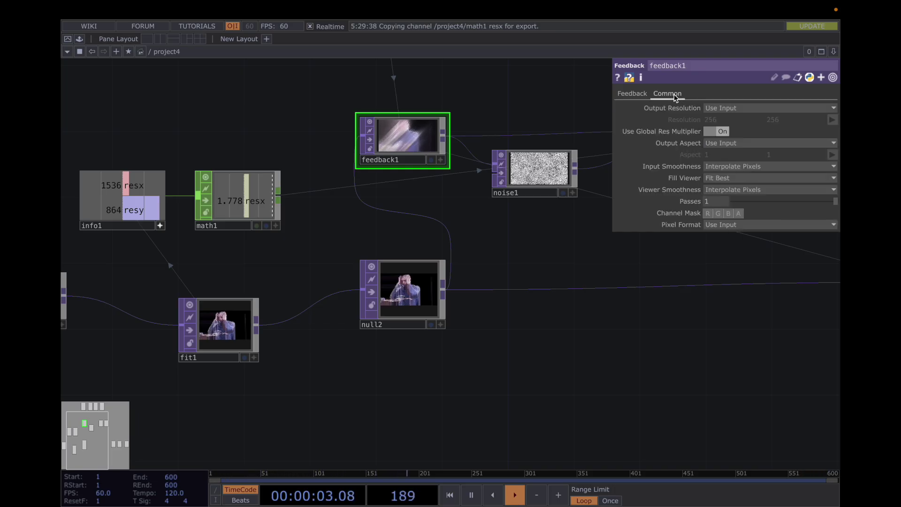
# Display feedback1 as the network background and trigger the keyboard-driven feedback reset and the k2 displacement direction toggle.
pyautogui.scroll(5, 536, 109)
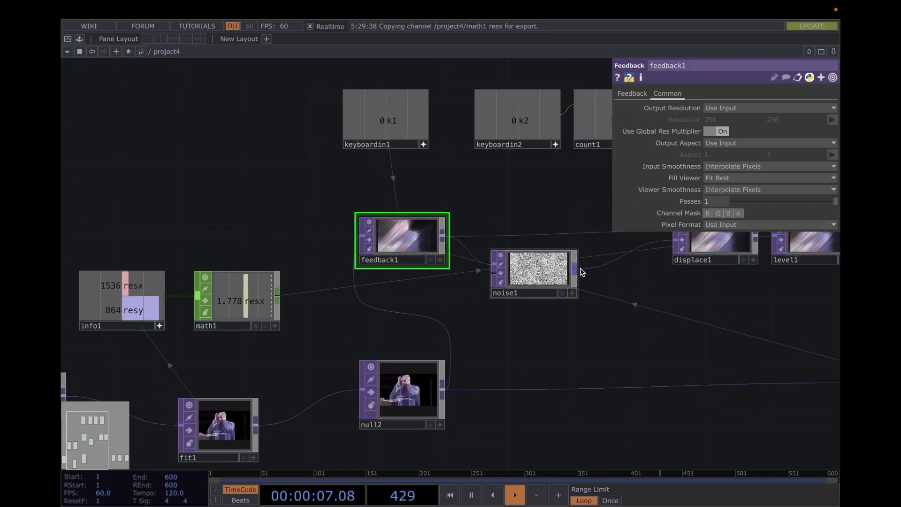
pyautogui.hscroll(5, 594, 320)
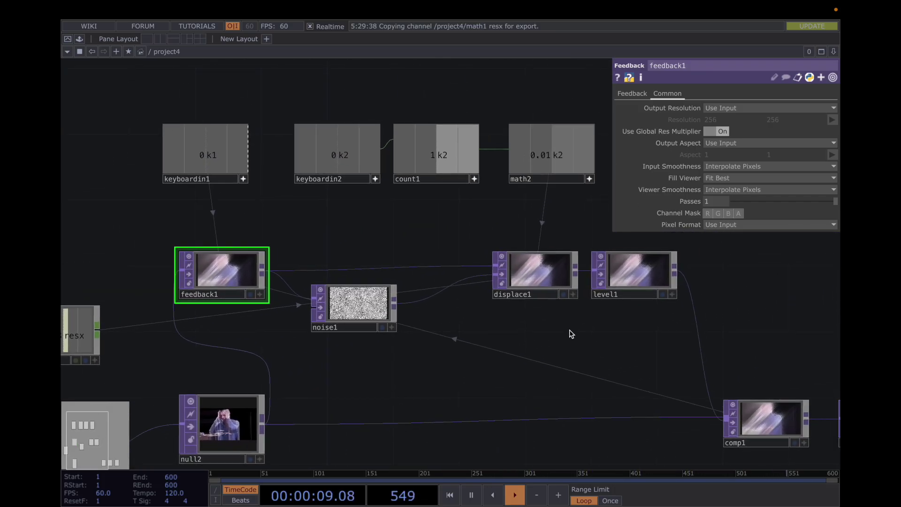
pyautogui.click(250, 295)
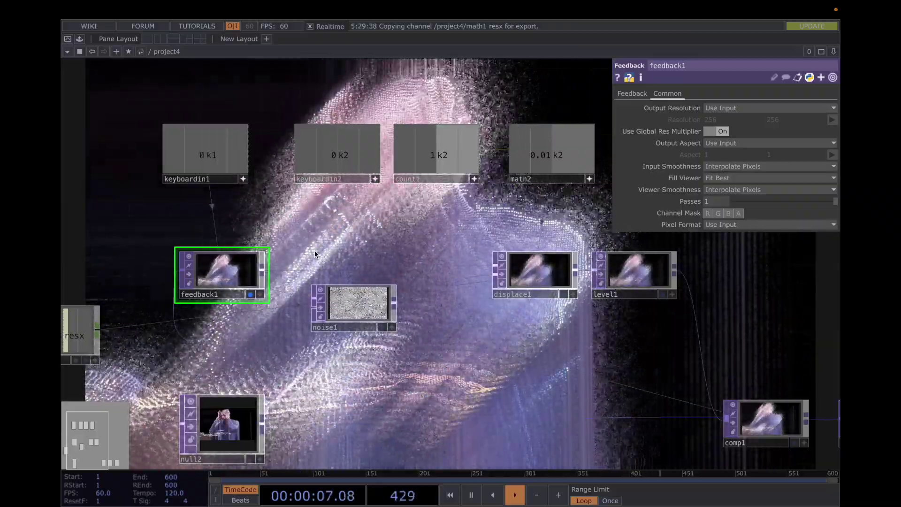
pyautogui.press('1')
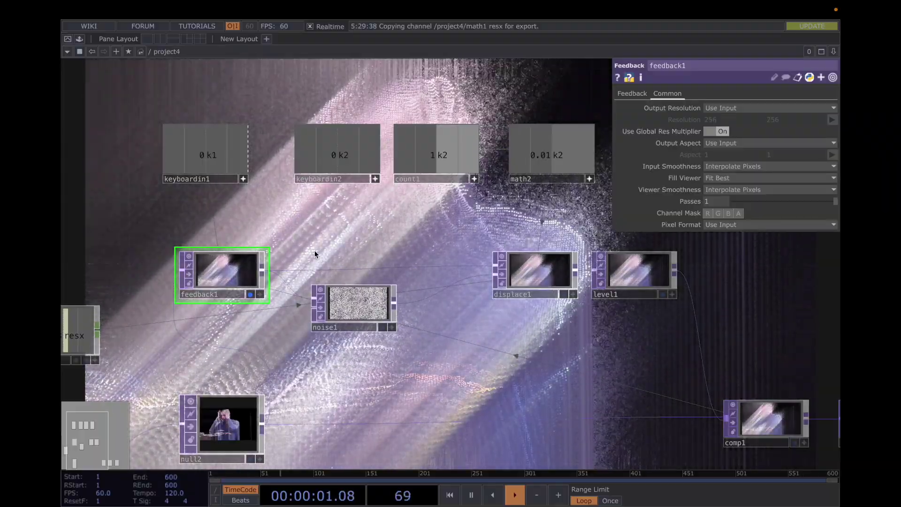
pyautogui.press('1')
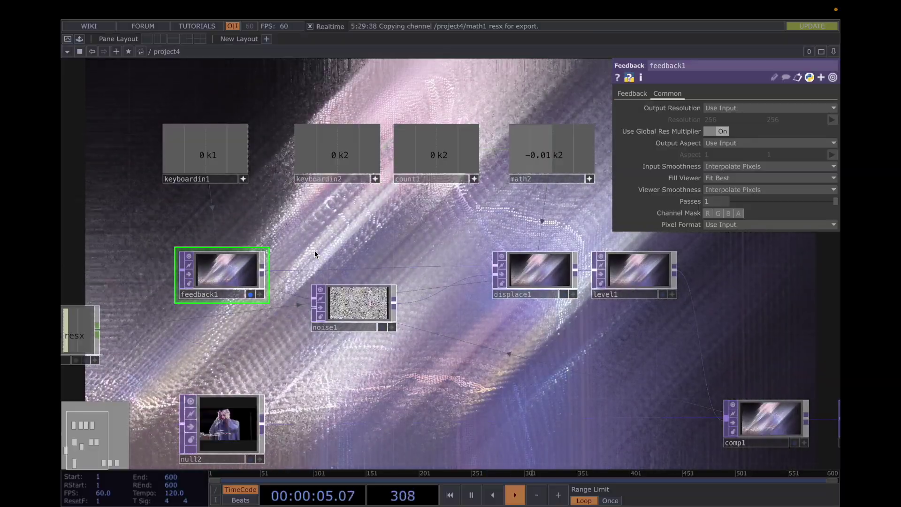
# Stop displaying feedback1 as the network background.
pyautogui.scroll(-2, 315, 250)
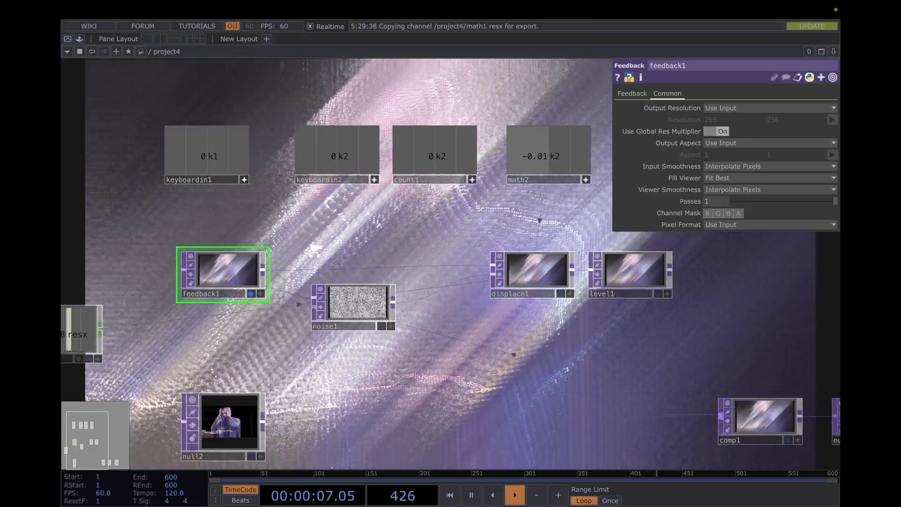
pyautogui.click(255, 293)
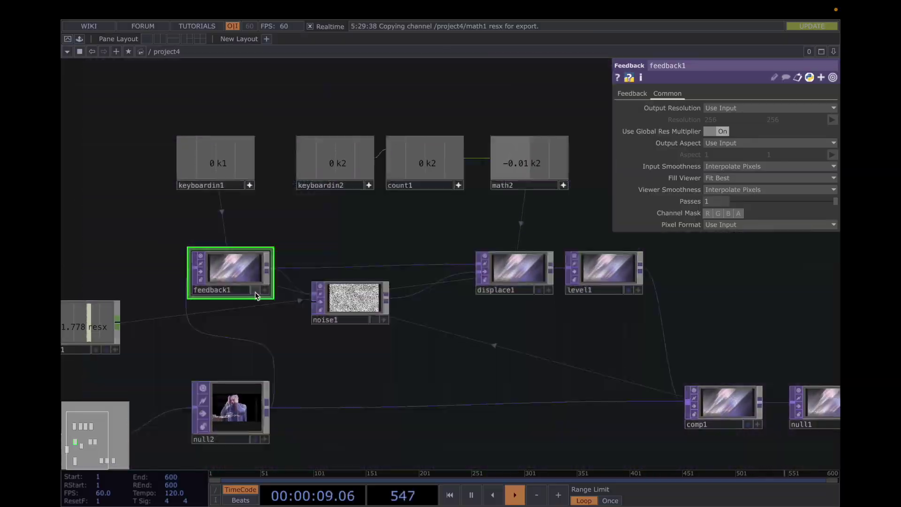
# Move noise1 lower in the network, clear of the connection between feedback1 and displace1.
pyautogui.moveTo(346, 354); pyautogui.dragTo(375, 277)
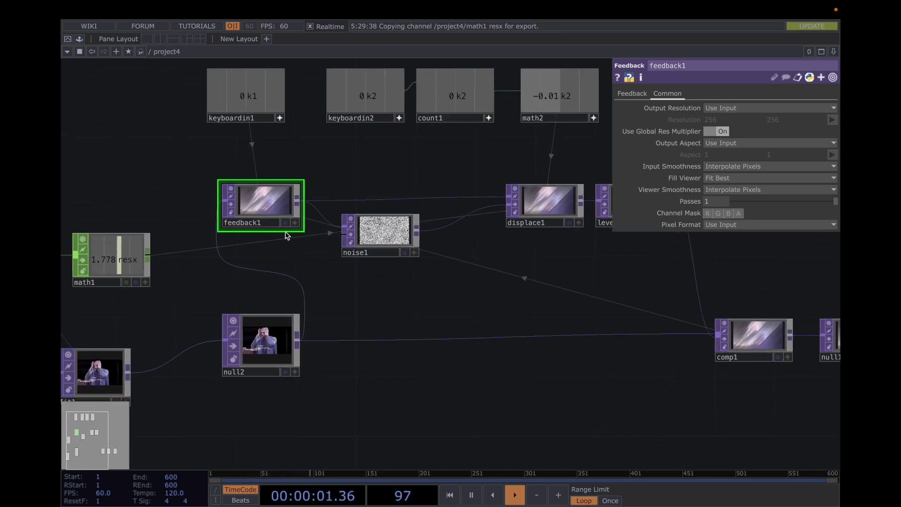
pyautogui.click(394, 233)
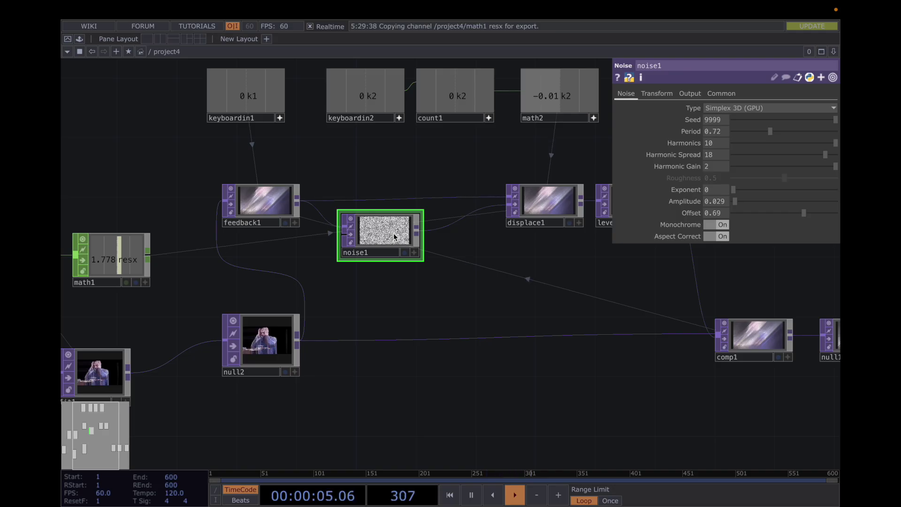
pyautogui.moveTo(393, 233); pyautogui.dragTo(415, 312)
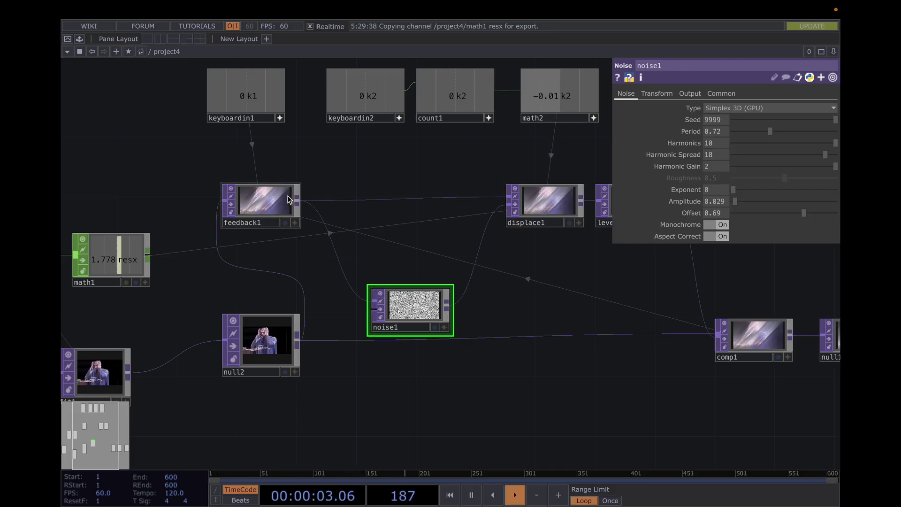
# Review the parameters of feedback1 and displace1, including displace1's source channels and Displace Weight expressions.
pyautogui.click(262, 206)
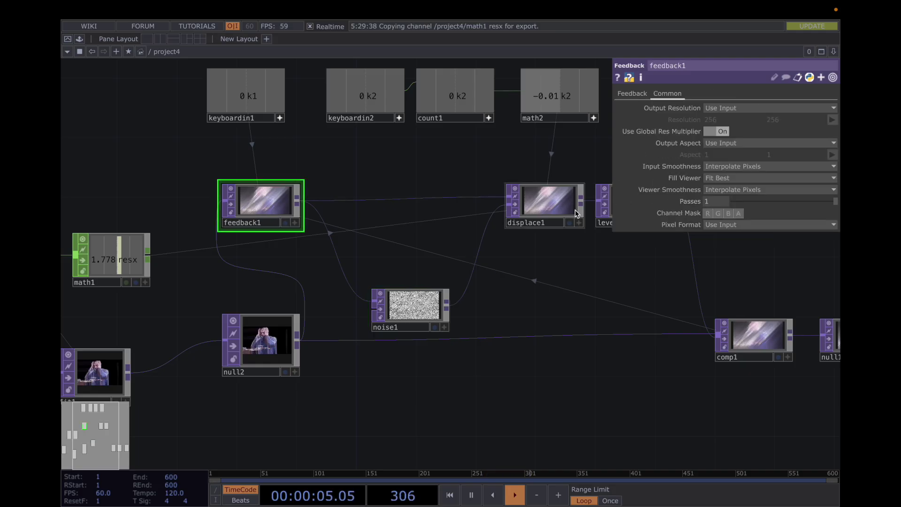
pyautogui.click(555, 206)
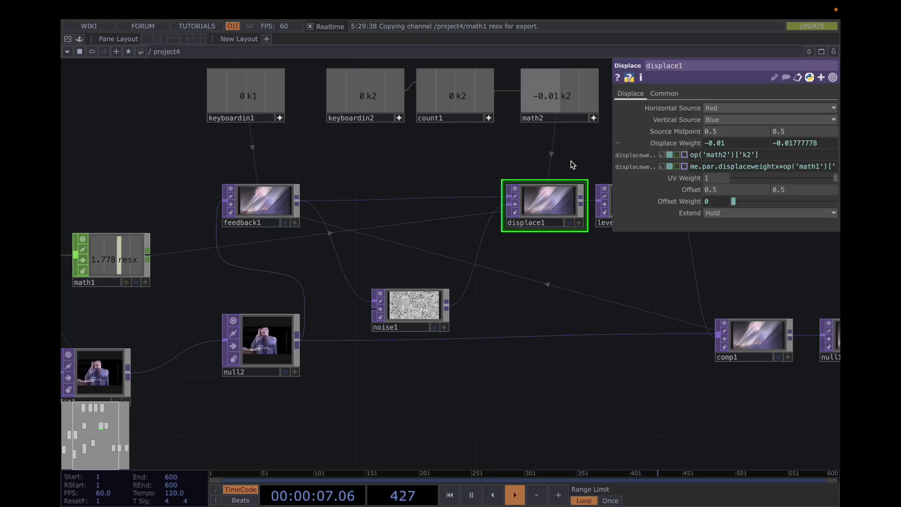
# Display level1 as the network background with Gamma 2 at 0.43, and shift level1 slightly away from displace1.
pyautogui.moveTo(573, 164); pyautogui.dragTo(372, 192)
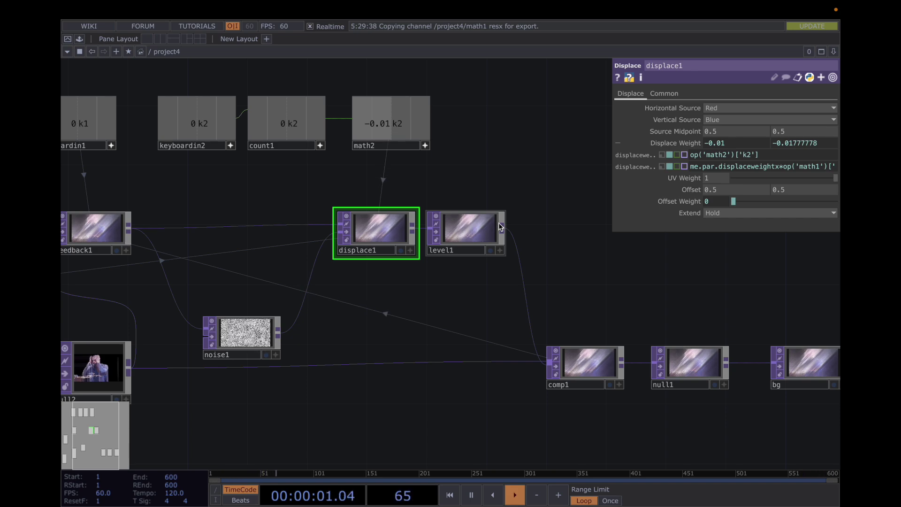
pyautogui.click(484, 227)
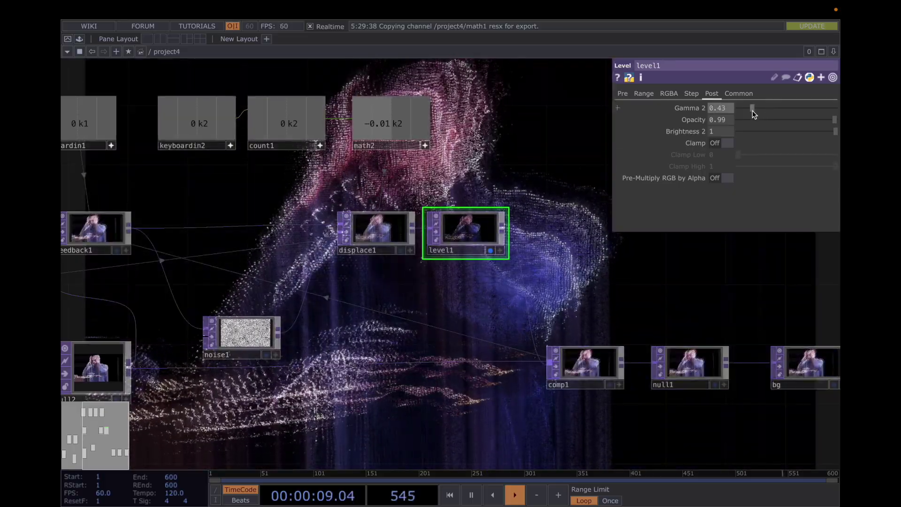
pyautogui.moveTo(567, 155); pyautogui.dragTo(449, 225)
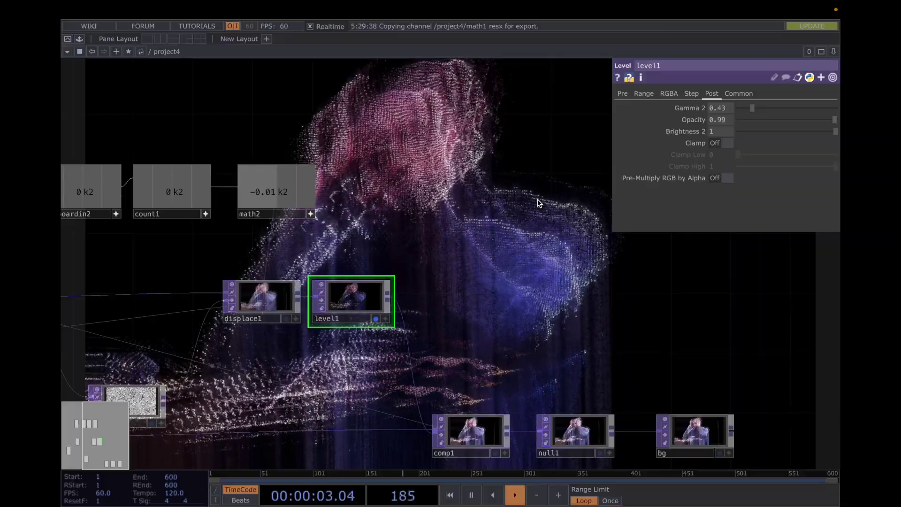
pyautogui.moveTo(494, 192); pyautogui.dragTo(474, 177)
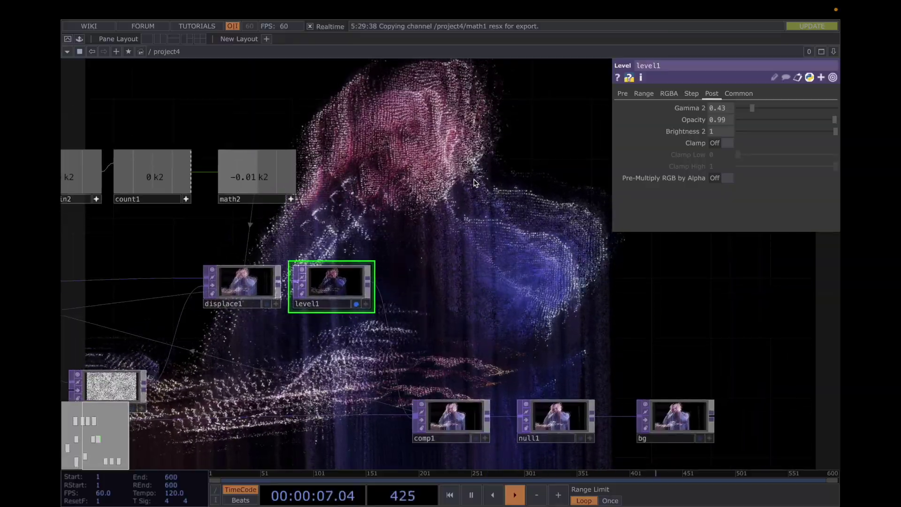
pyautogui.moveTo(474, 182); pyautogui.dragTo(584, 177)
pyautogui.scroll(-3, 527, 209)
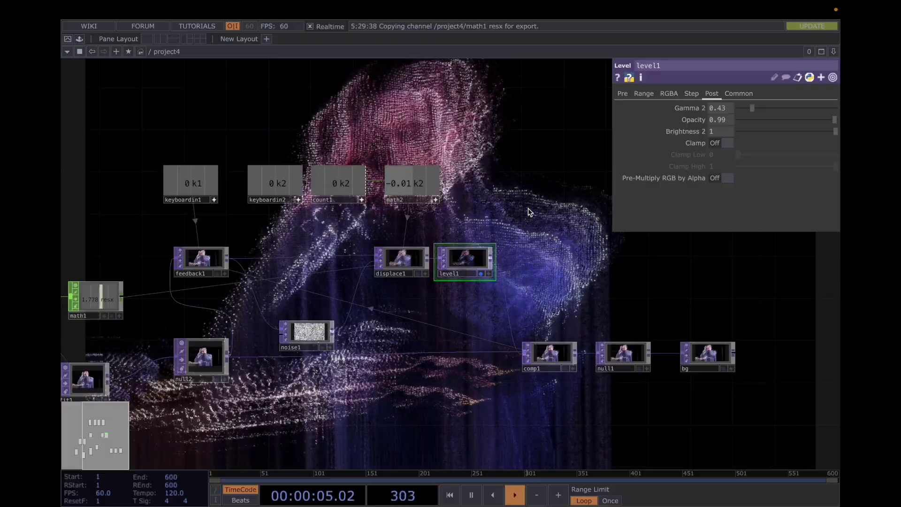
pyautogui.moveTo(474, 261); pyautogui.dragTo(484, 261)
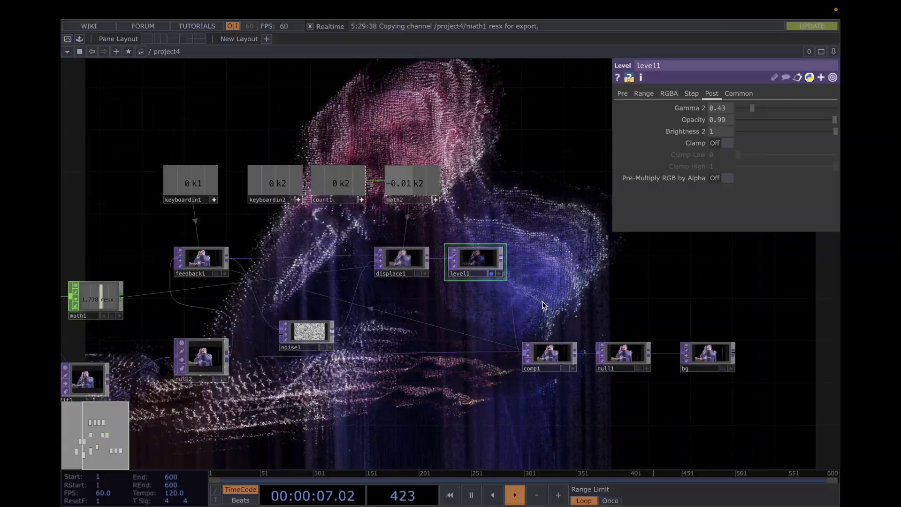
# Try alternative composite operations such as Y Film on comp1, and restore the operation to Maximum.
pyautogui.moveTo(542, 297); pyautogui.dragTo(531, 221)
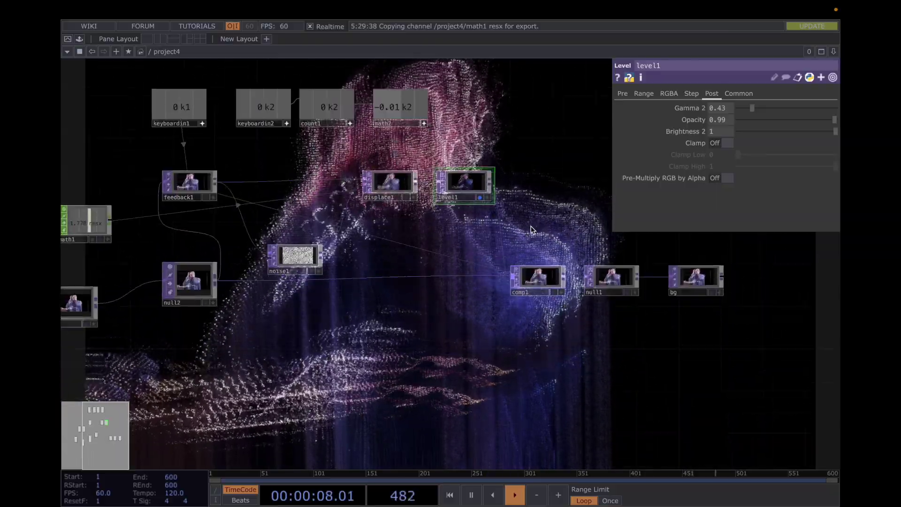
pyautogui.click(540, 278)
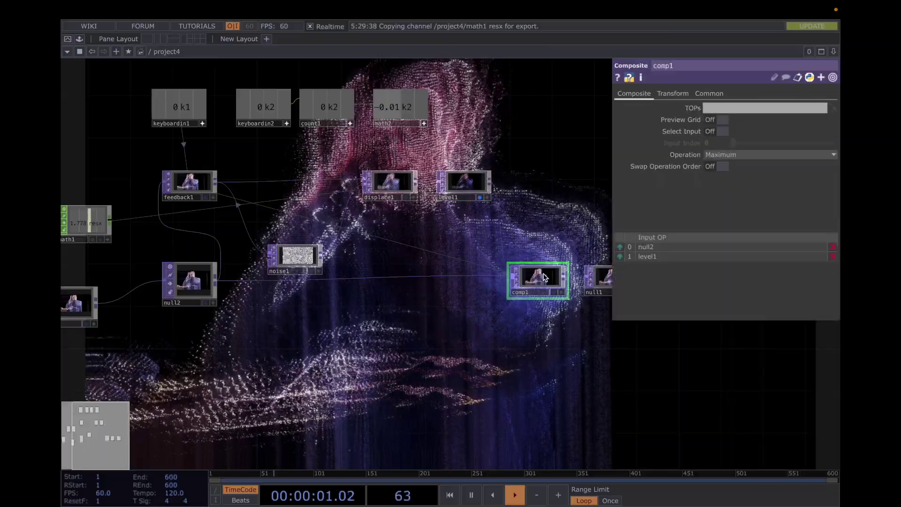
pyautogui.click(725, 155)
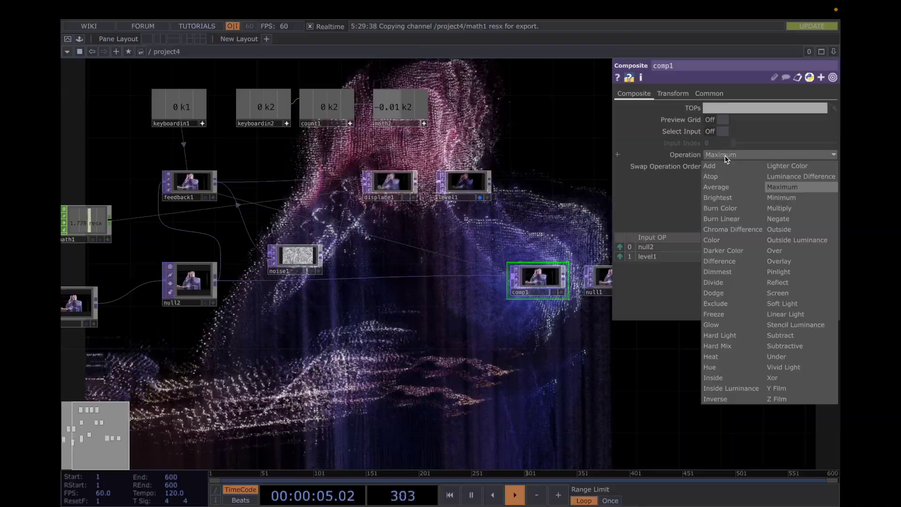
pyautogui.click(728, 166)
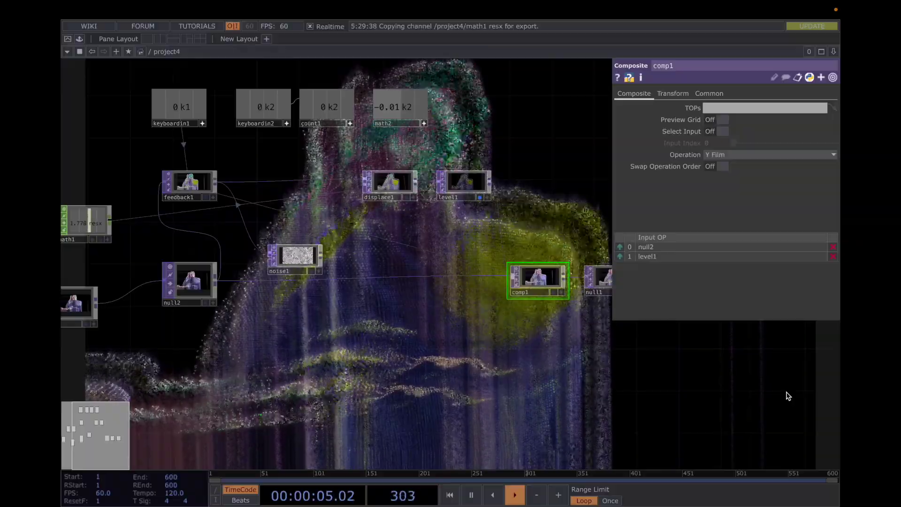
pyautogui.click(761, 157)
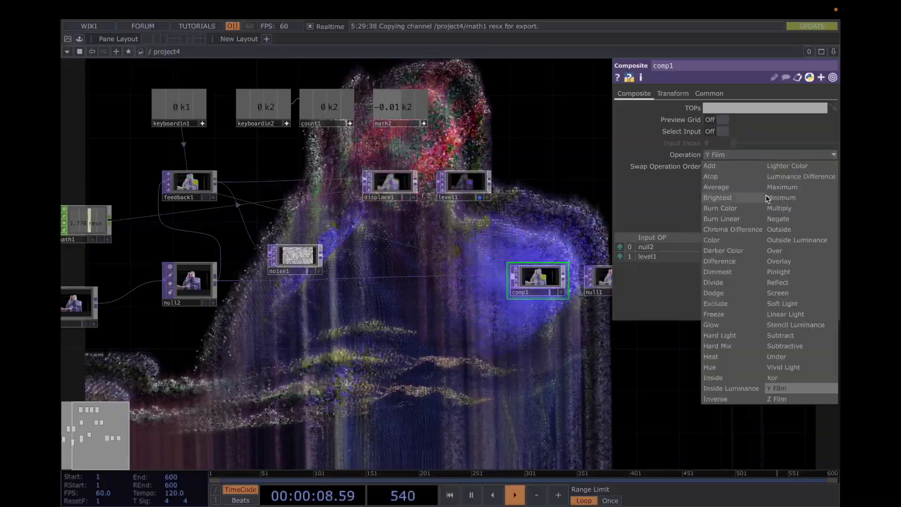
pyautogui.click(800, 187)
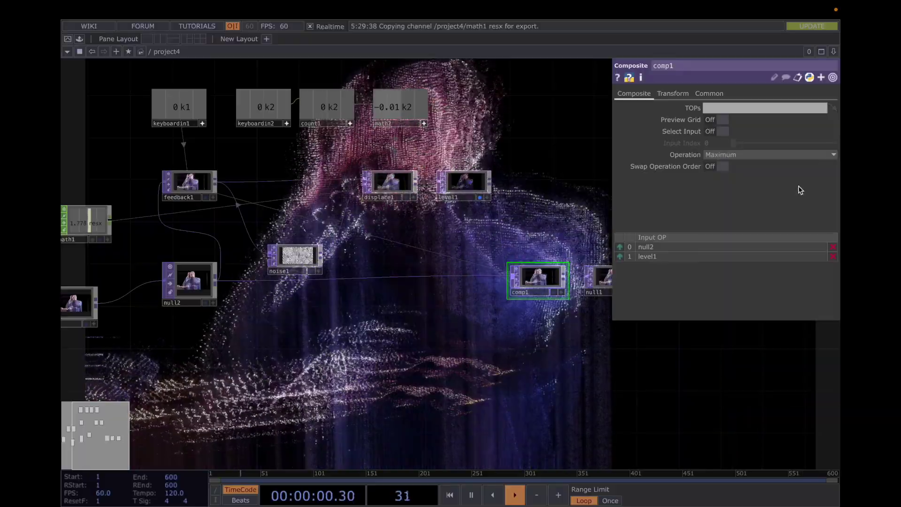
pyautogui.click(727, 156)
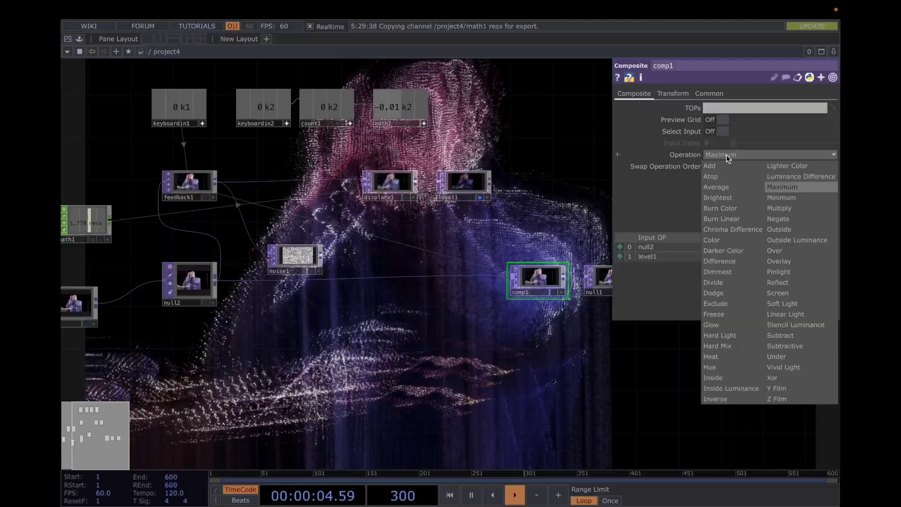
pyautogui.click(589, 189)
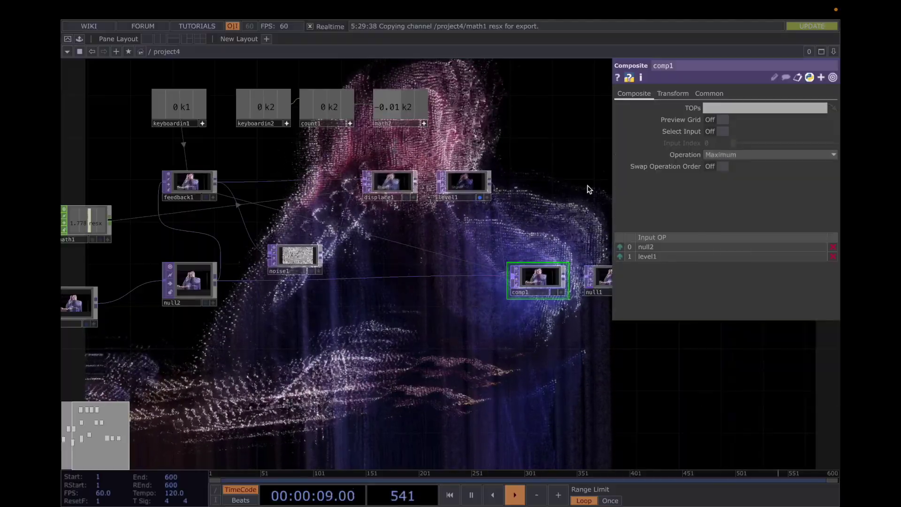
# Inspect the end of the chain, reviewing level1, comp1, null1 and the bg output node in order.
pyautogui.moveTo(583, 190); pyautogui.dragTo(492, 182)
pyautogui.click(375, 179)
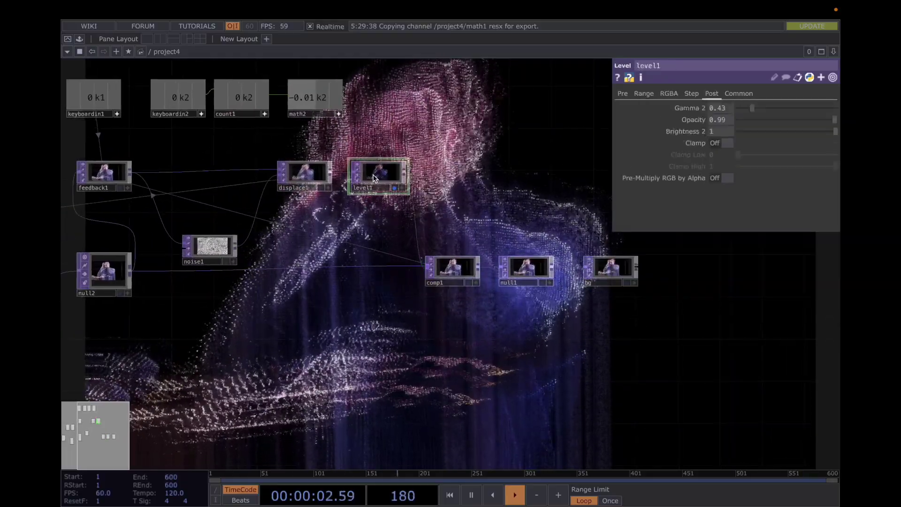
pyautogui.click(458, 271)
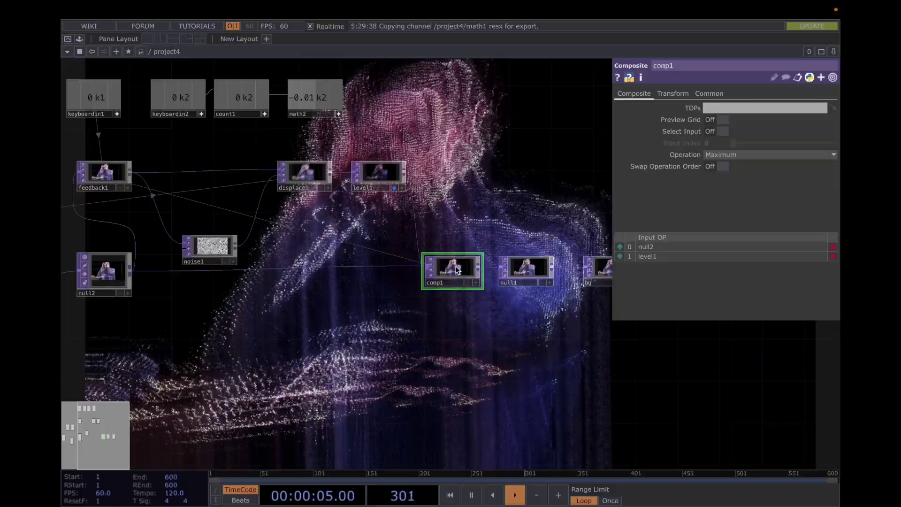
pyautogui.click(528, 269)
pyautogui.click(612, 271)
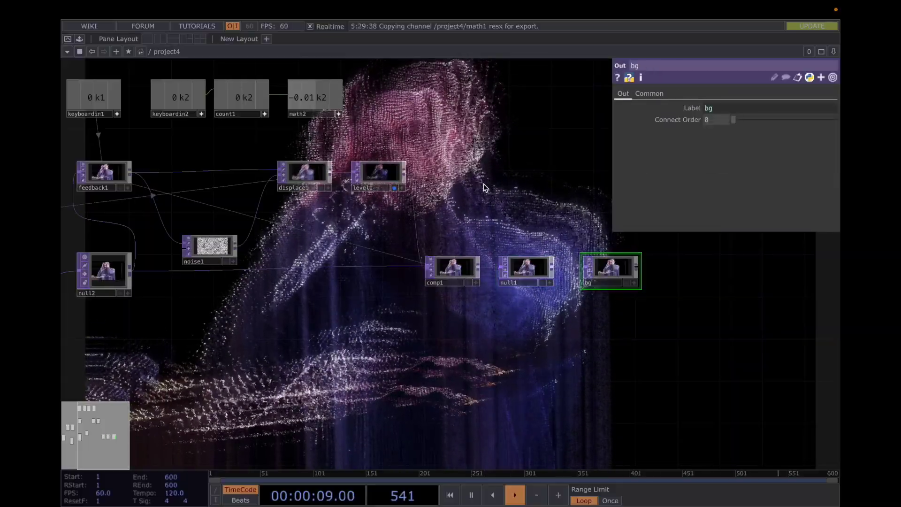
# Inspect info1's parameters to check its source operator and resolution scope.
pyautogui.moveTo(483, 184); pyautogui.dragTo(626, 228)
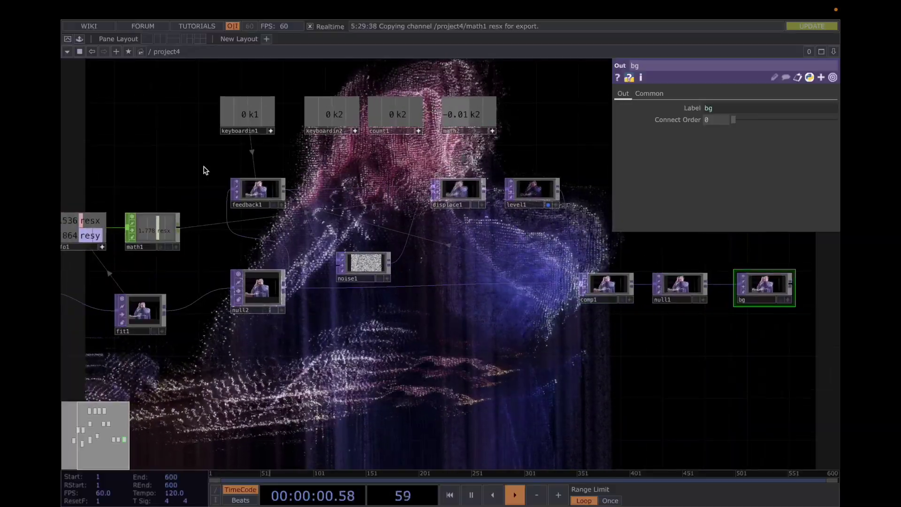
pyautogui.moveTo(128, 156); pyautogui.dragTo(285, 151)
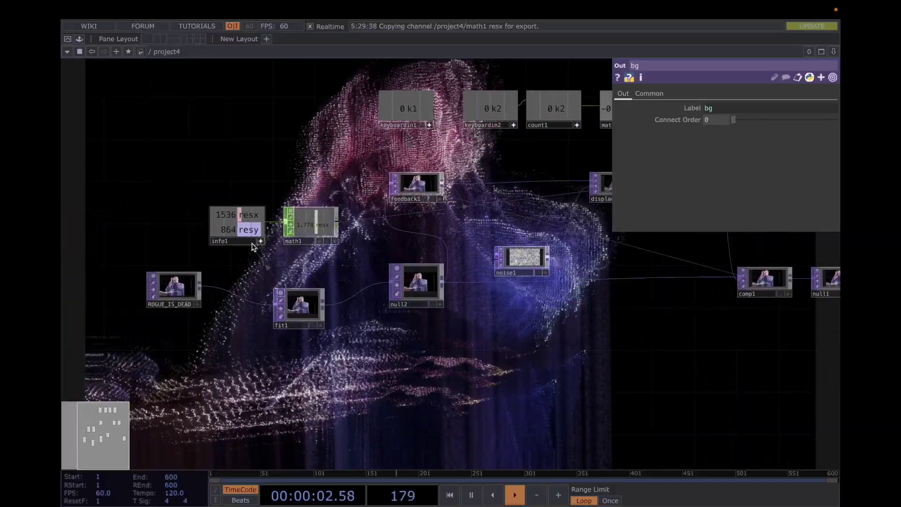
pyautogui.scroll(5, 264, 245)
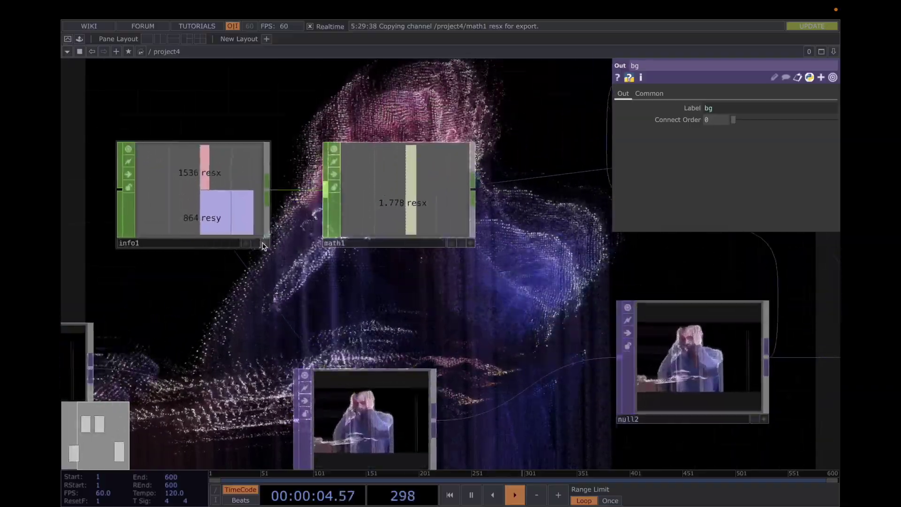
pyautogui.click(224, 211)
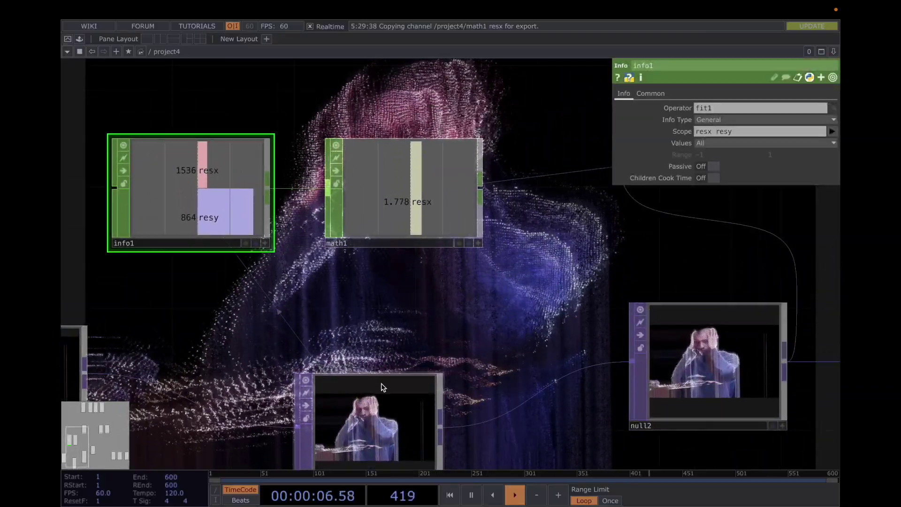
# Review fit1's fit parameters and math1's Combine Channels setting.
pyautogui.moveTo(395, 341); pyautogui.dragTo(364, 261)
pyautogui.scroll(-2, 365, 261)
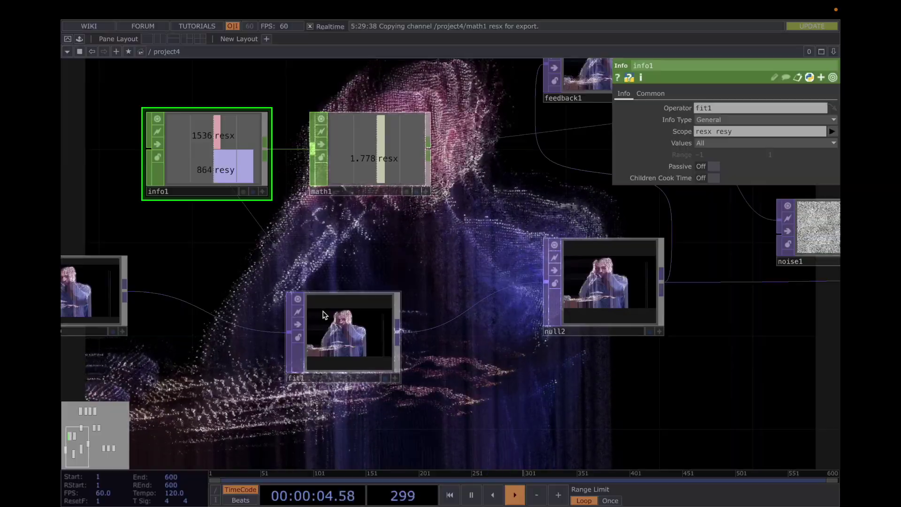
pyautogui.click(340, 345)
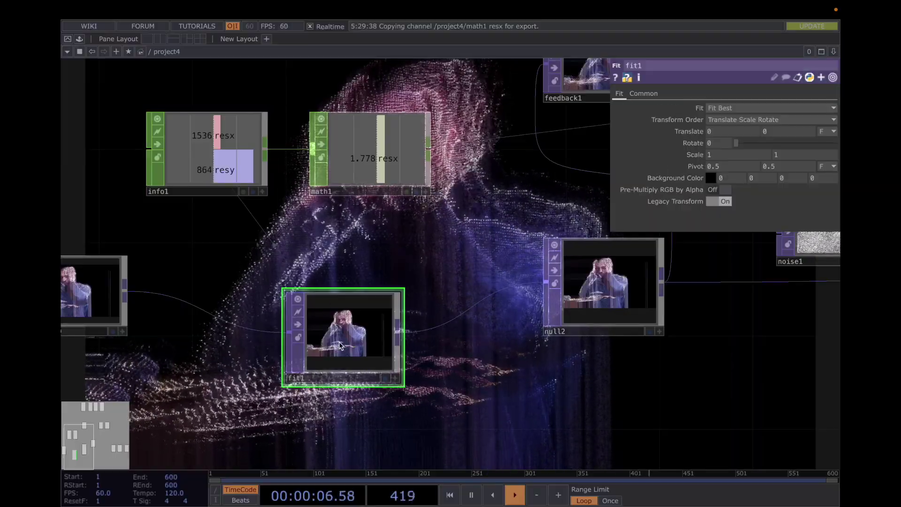
pyautogui.scroll(-3, 340, 345)
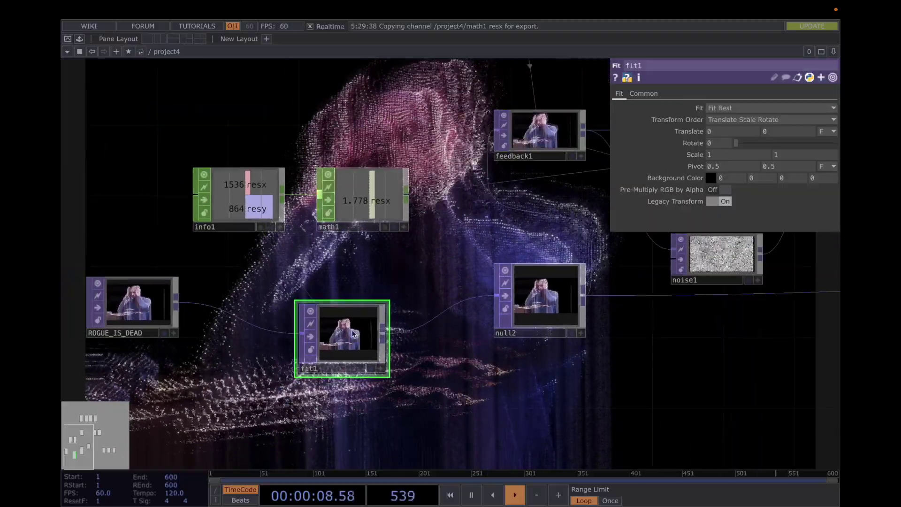
pyautogui.scroll(-3, 389, 310)
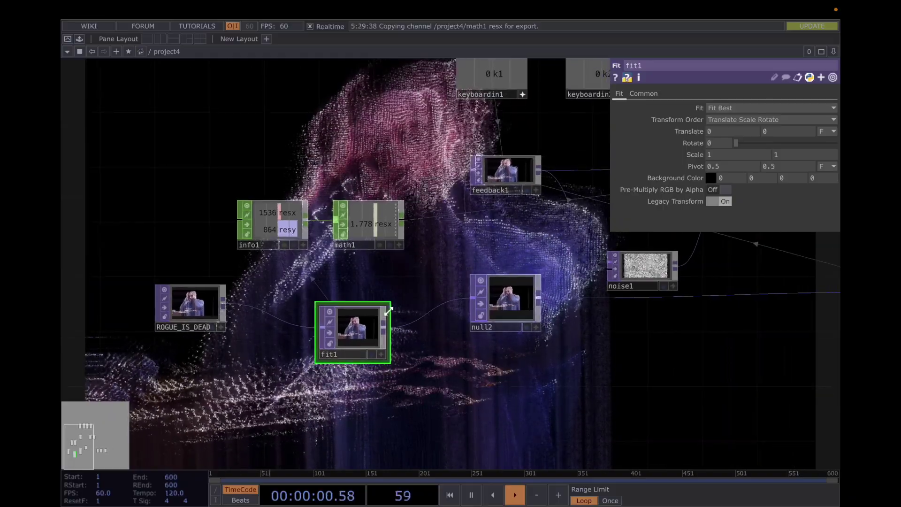
pyautogui.scroll(-2, 390, 311)
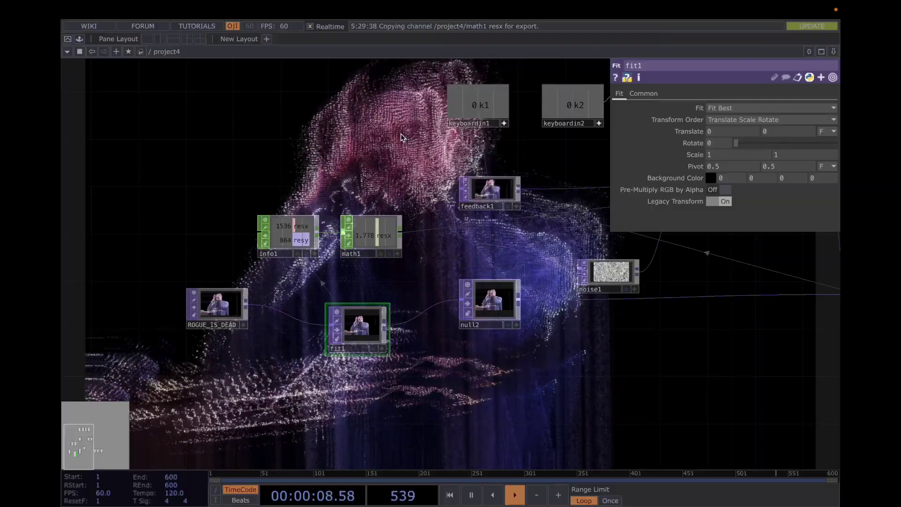
pyautogui.scroll(-1, 400, 133)
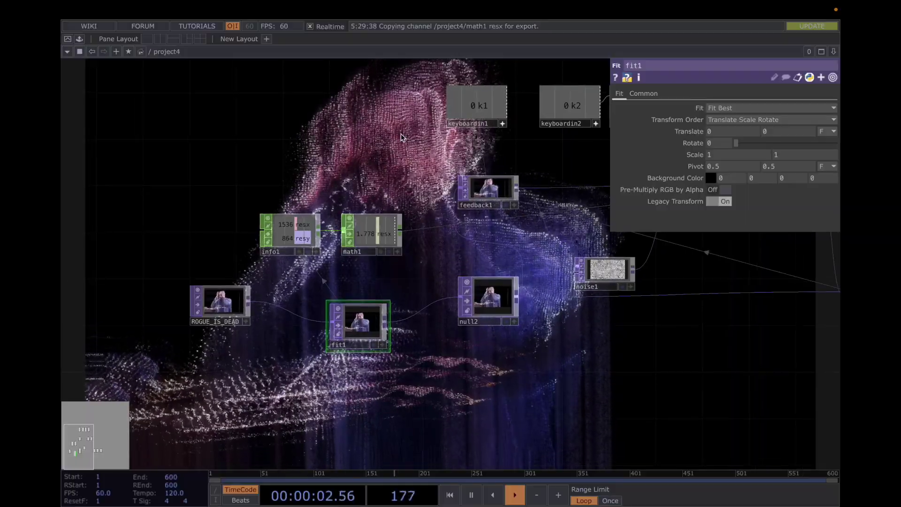
pyautogui.click(368, 235)
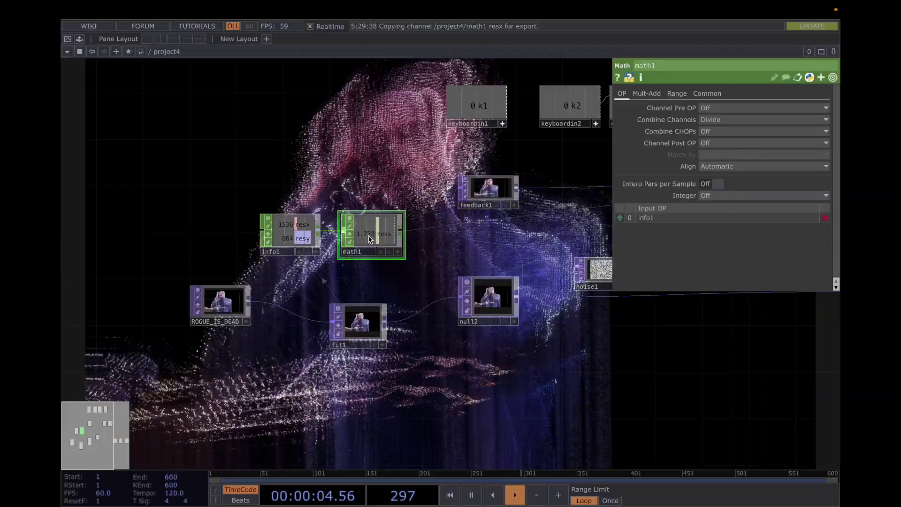
# Review math1's Mult-Add, Range and Common parameters.
pyautogui.click(646, 93)
pyautogui.click(677, 93)
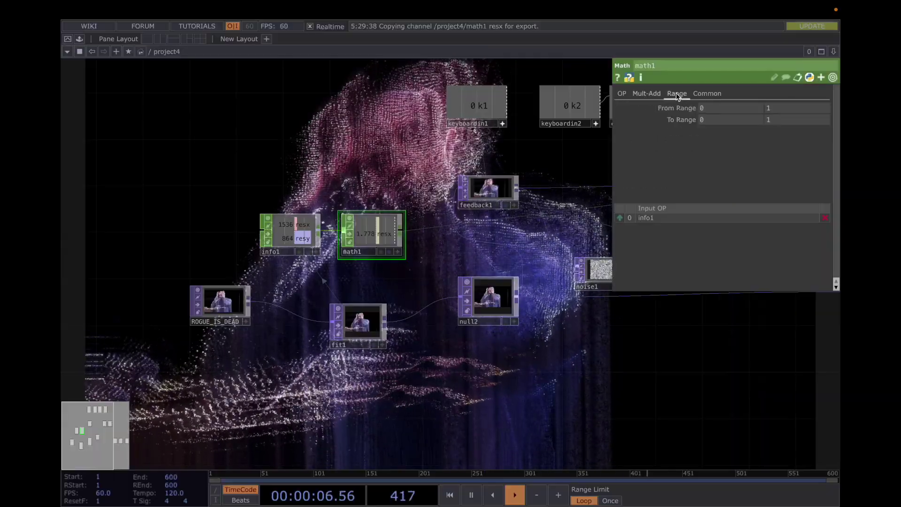
pyautogui.click(718, 97)
# Inspect displace1's connections, its Displace Weight expressions referencing math2 and math1, and its Common parameters.
pyautogui.moveTo(459, 244); pyautogui.dragTo(350, 254)
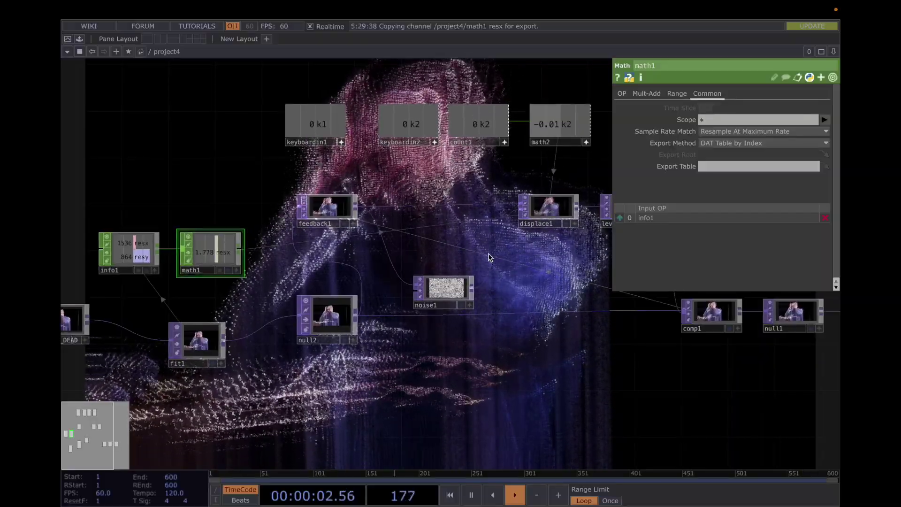
pyautogui.moveTo(446, 261); pyautogui.dragTo(329, 272)
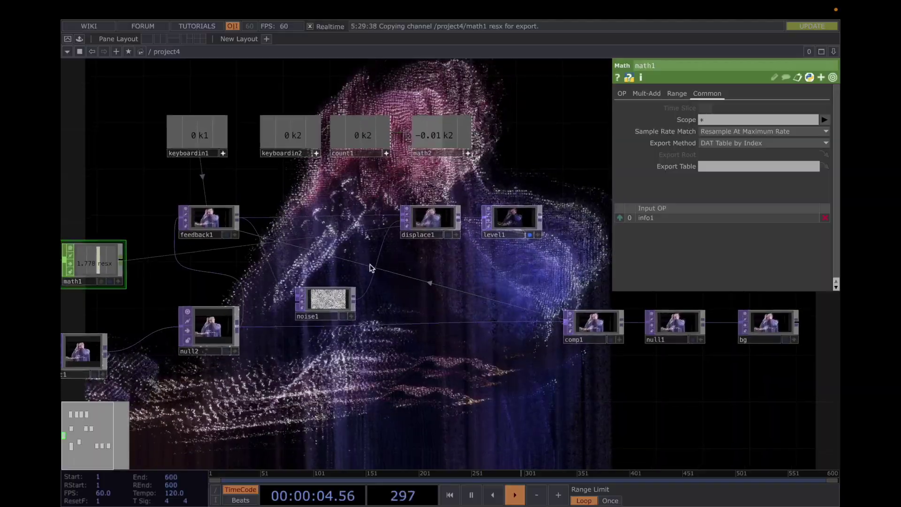
pyautogui.scroll(3, 372, 268)
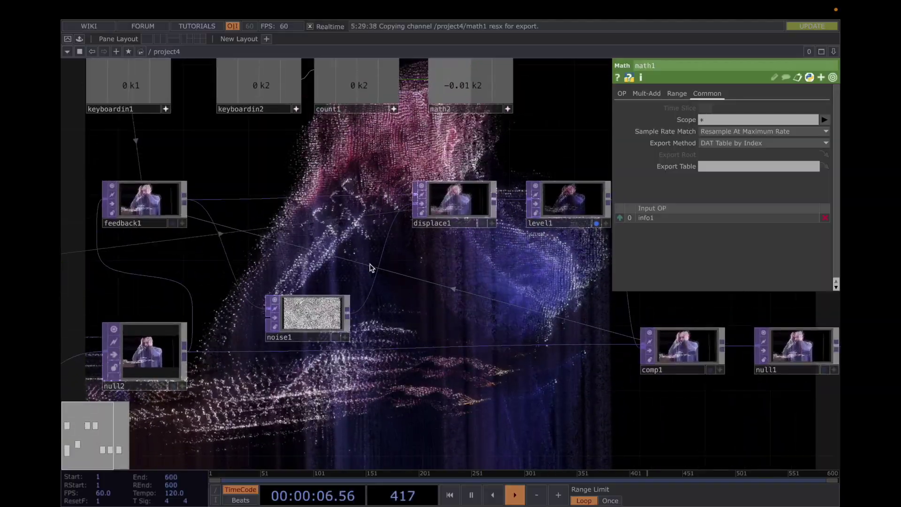
pyautogui.click(459, 193)
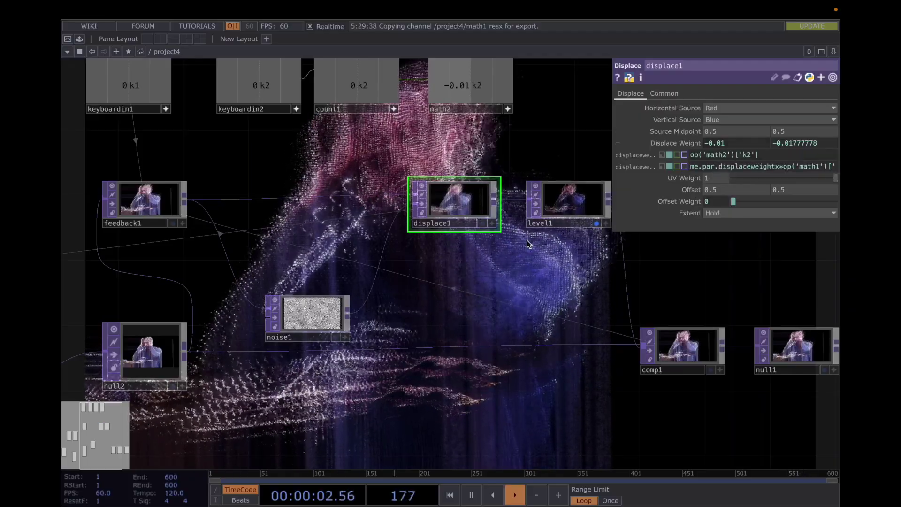
pyautogui.scroll(-2, 529, 243)
pyautogui.moveTo(471, 209); pyautogui.dragTo(458, 294)
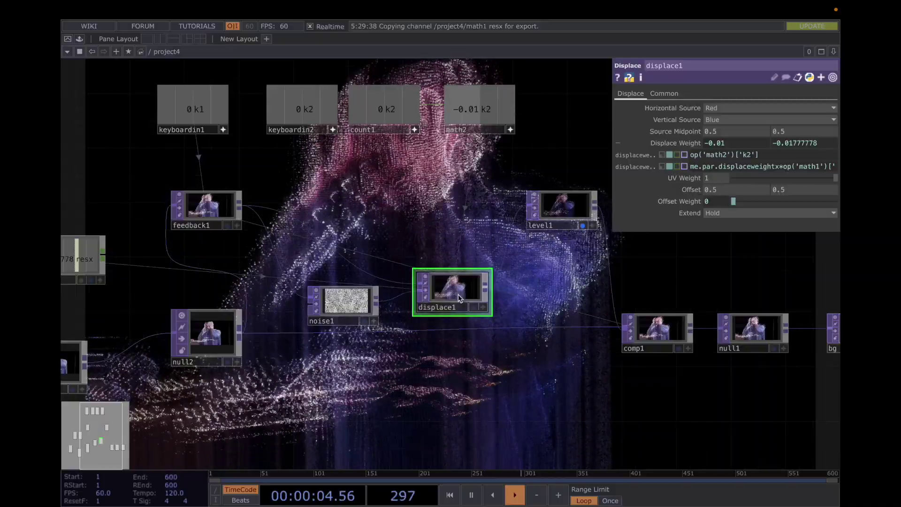
pyautogui.scroll(-5, 458, 294)
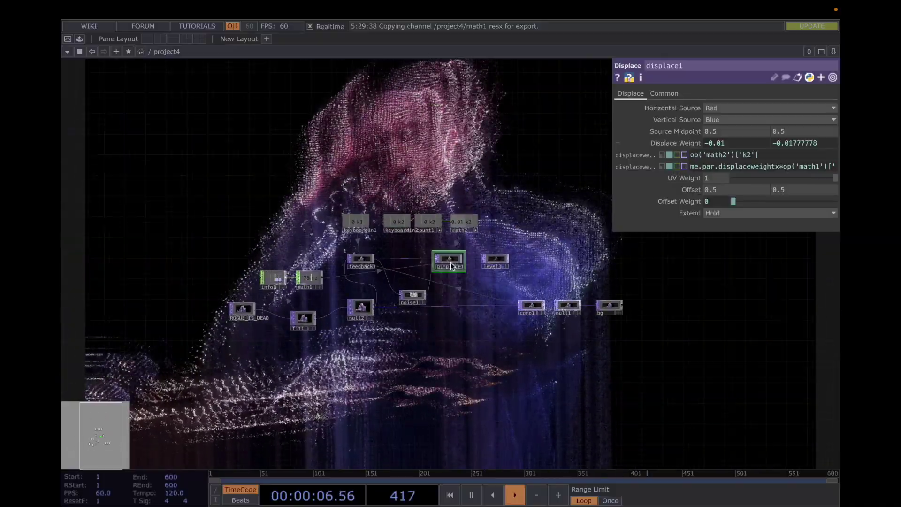
pyautogui.scroll(3, 493, 291)
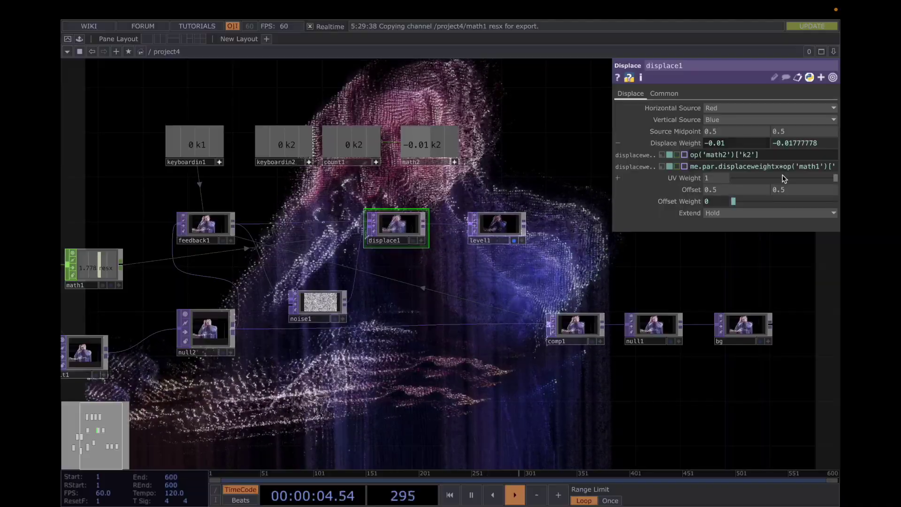
pyautogui.moveTo(733, 201); pyautogui.dragTo(750, 210)
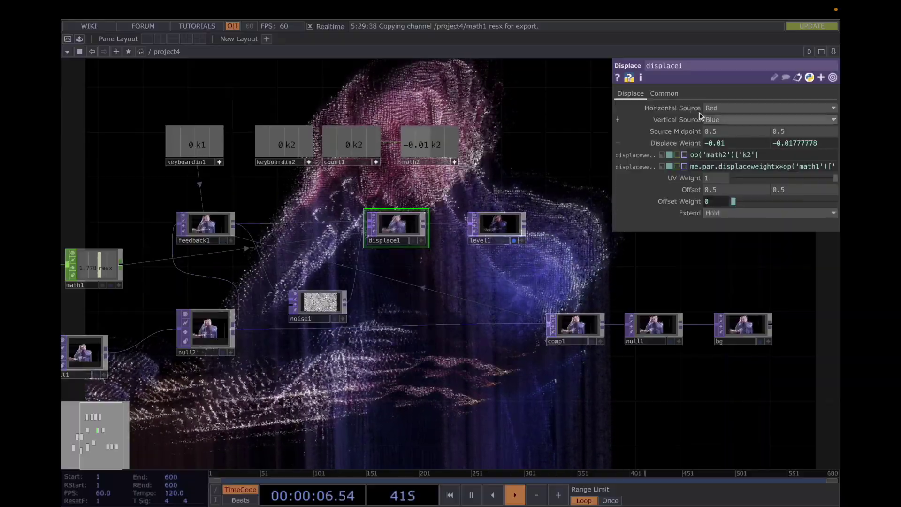
pyautogui.click(663, 94)
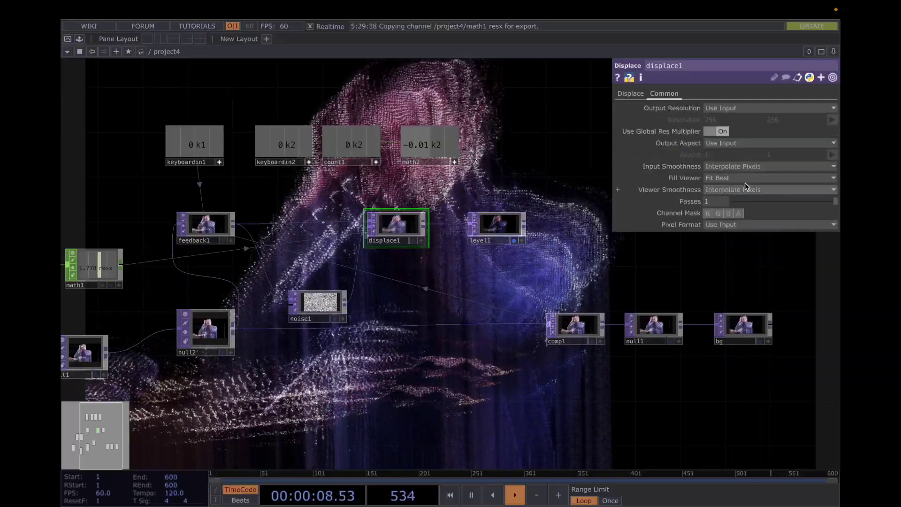
pyautogui.press('u')
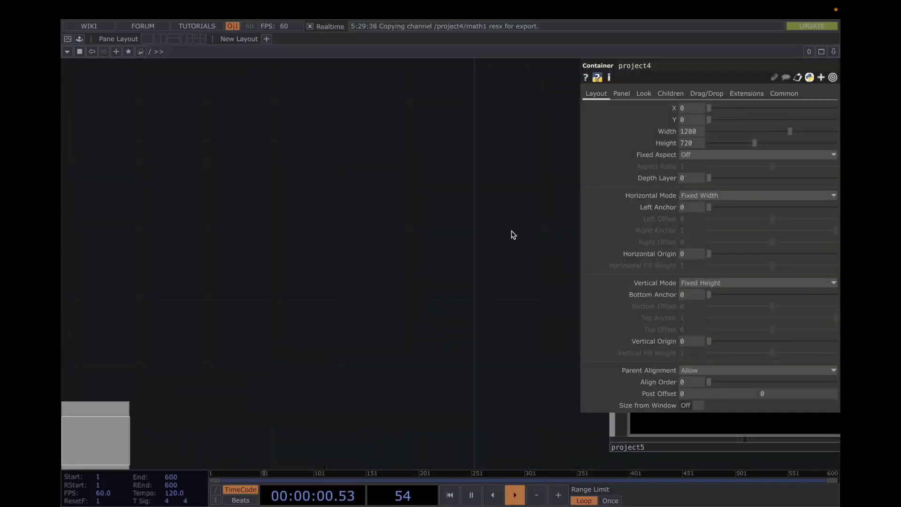
pyautogui.press('Tab')
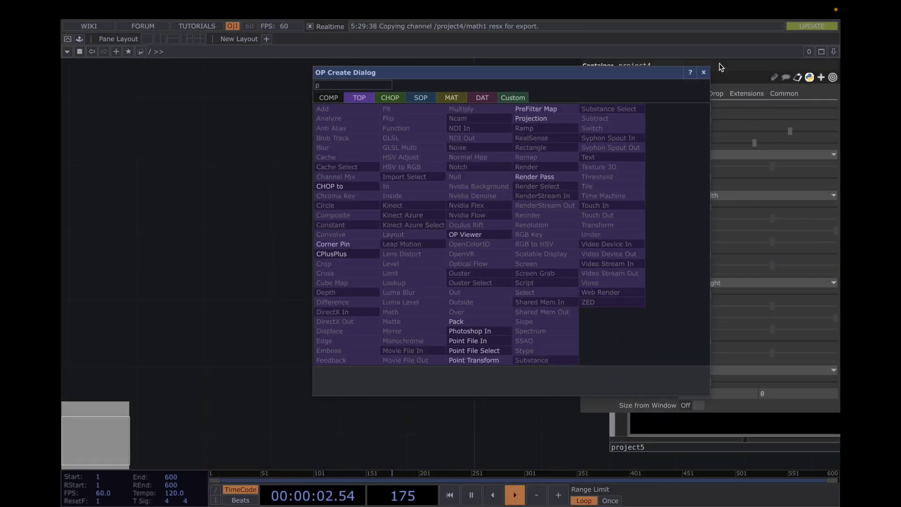
pyautogui.click(703, 74)
pyautogui.press('h')
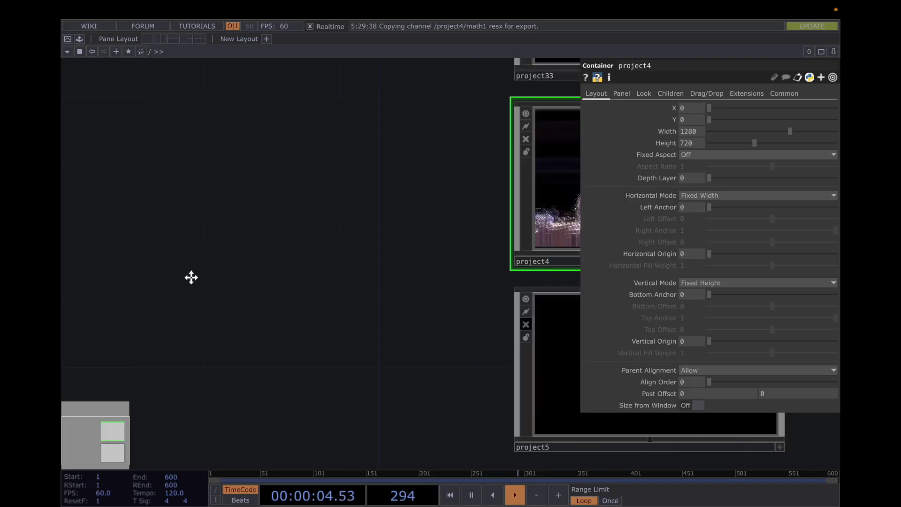
pyautogui.press('i')
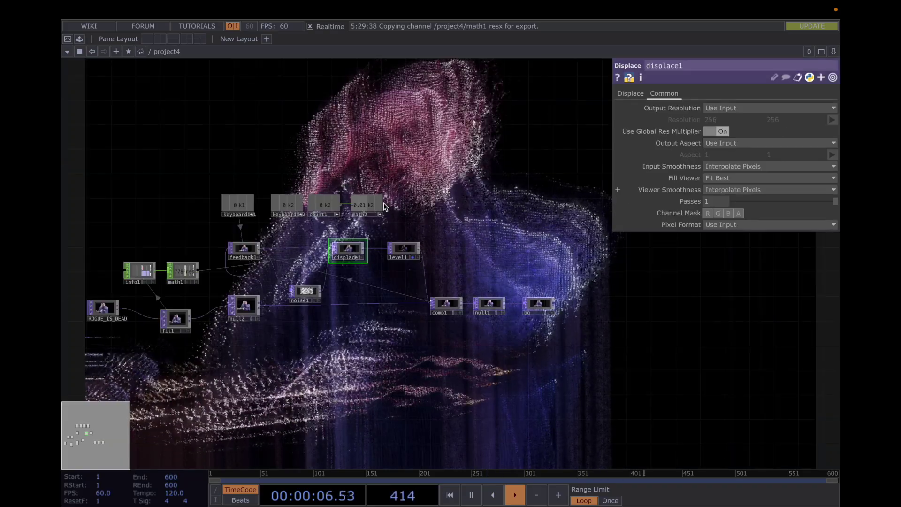
# Trace the chain from displace1 through level1 and comp1 to null1, checking each node's parameters.
pyautogui.scroll(3, 384, 207)
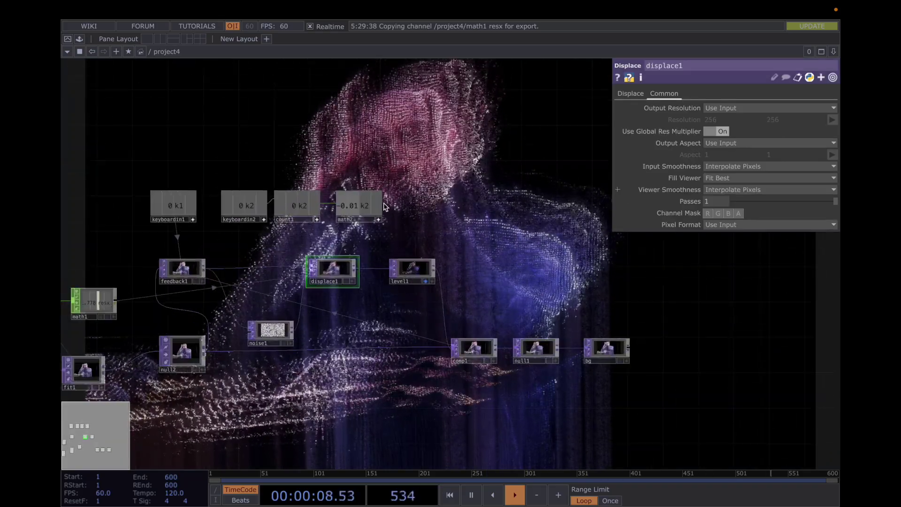
pyautogui.scroll(3, 321, 300)
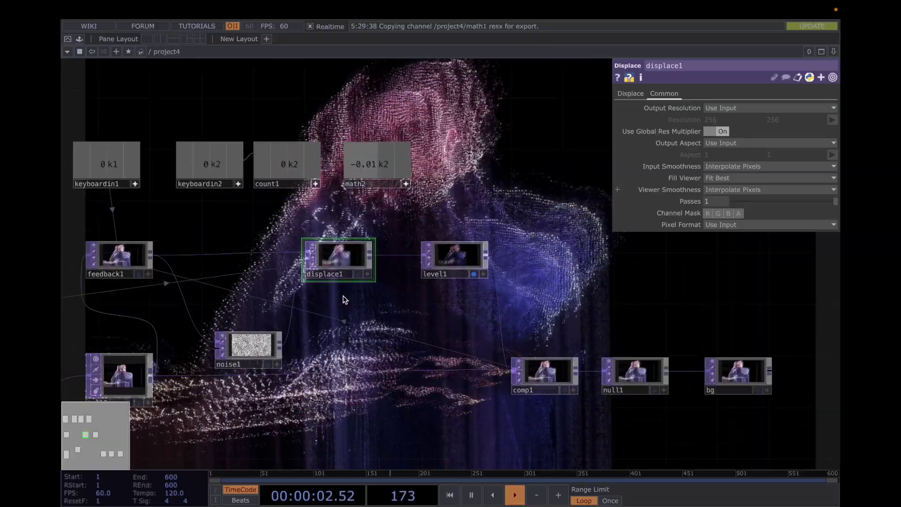
pyautogui.scroll(2, 344, 299)
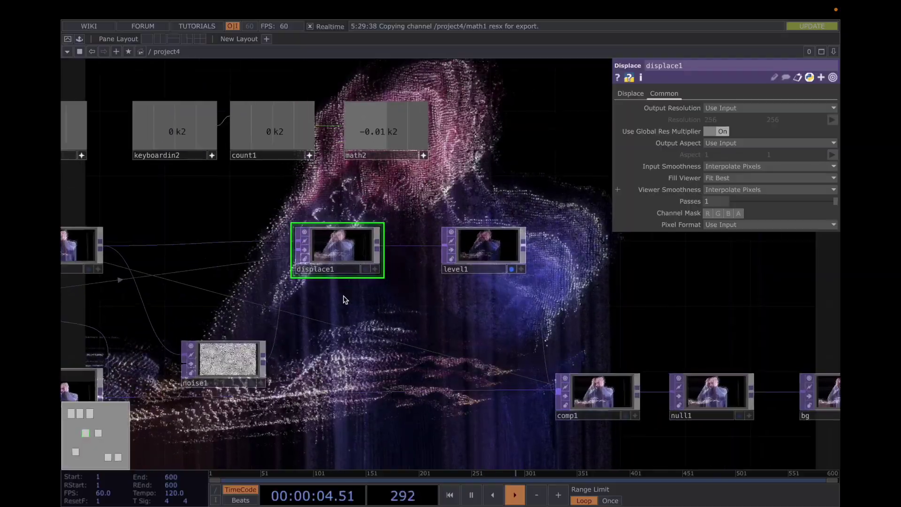
pyautogui.scroll(1, 345, 299)
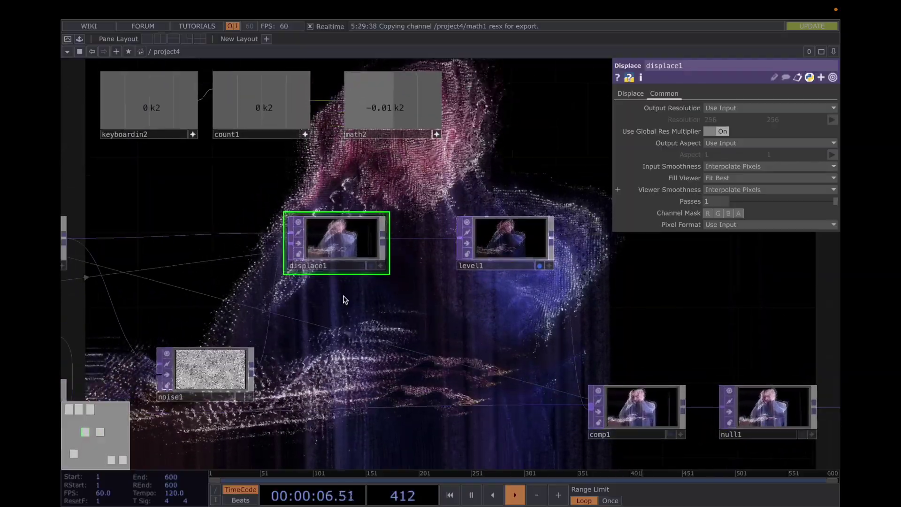
pyautogui.scroll(-2, 344, 296)
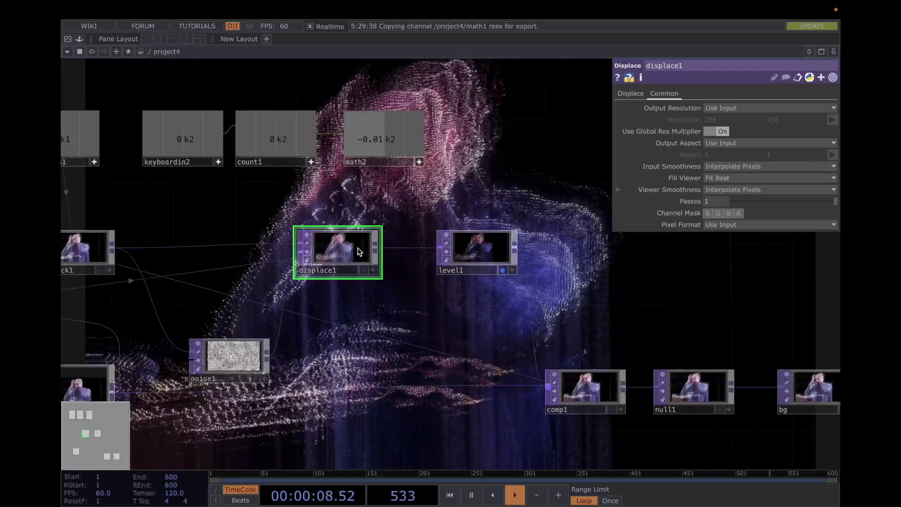
pyautogui.click(484, 258)
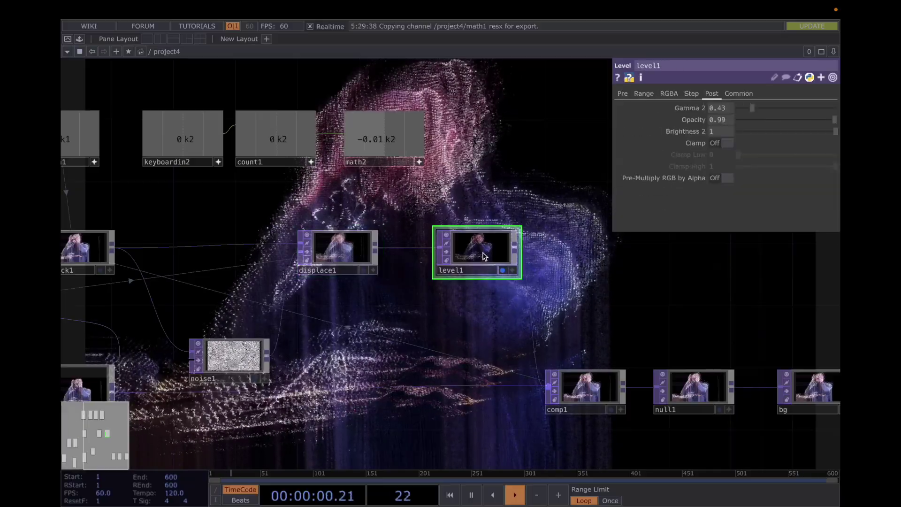
pyautogui.click(587, 394)
pyautogui.click(707, 386)
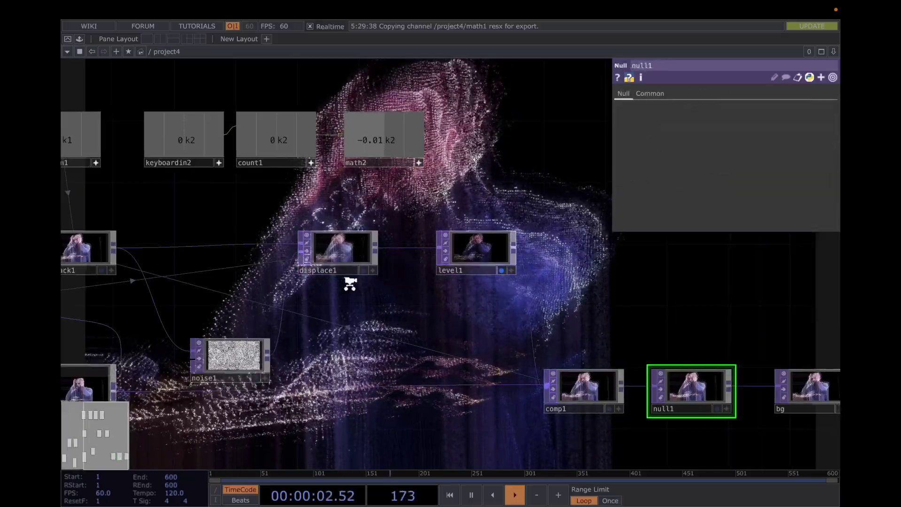
# Look over the whole network layout from the ROGUE_IS_DEAD source to the bg output.
pyautogui.scroll(-6, 350, 287)
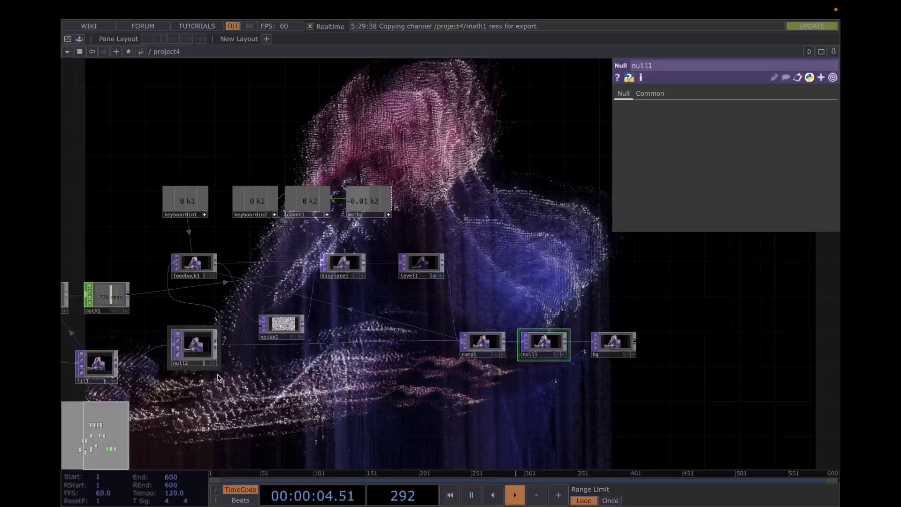
pyautogui.moveTo(218, 378); pyautogui.dragTo(401, 334)
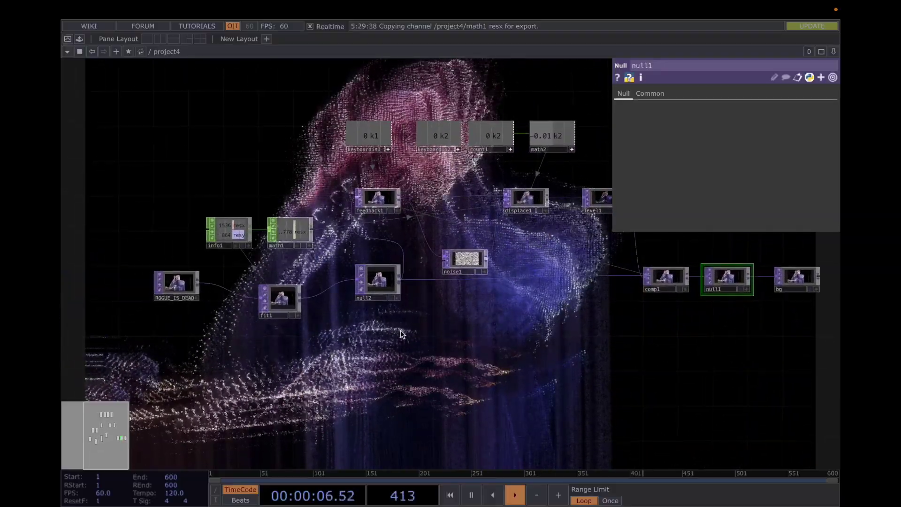
pyautogui.moveTo(303, 20)
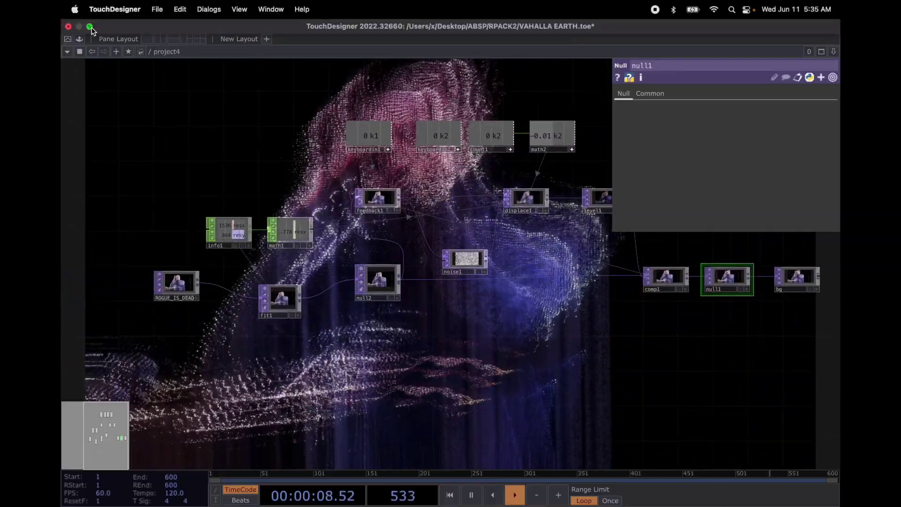
pyautogui.hscroll(5, 511, 379)
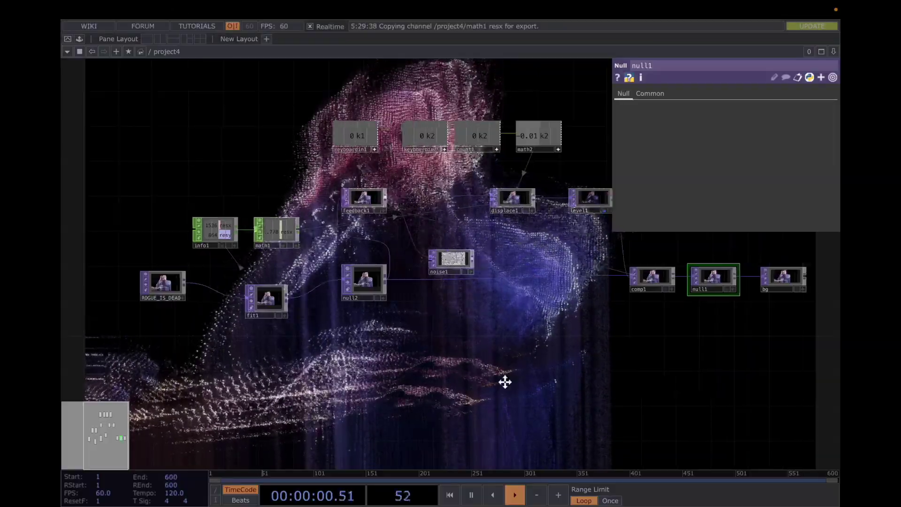
pyautogui.hscroll(-4, 598, 408)
pyautogui.scroll(2, 610, 415)
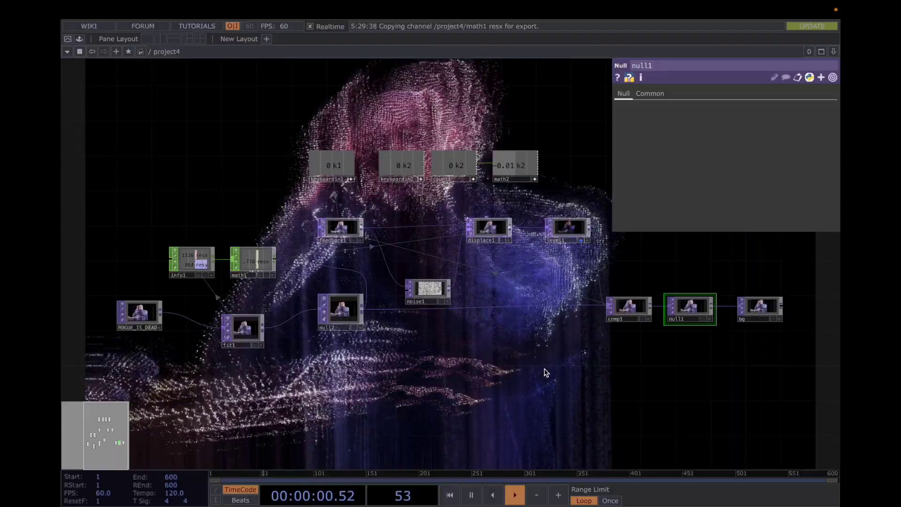
pyautogui.scroll(2, 547, 372)
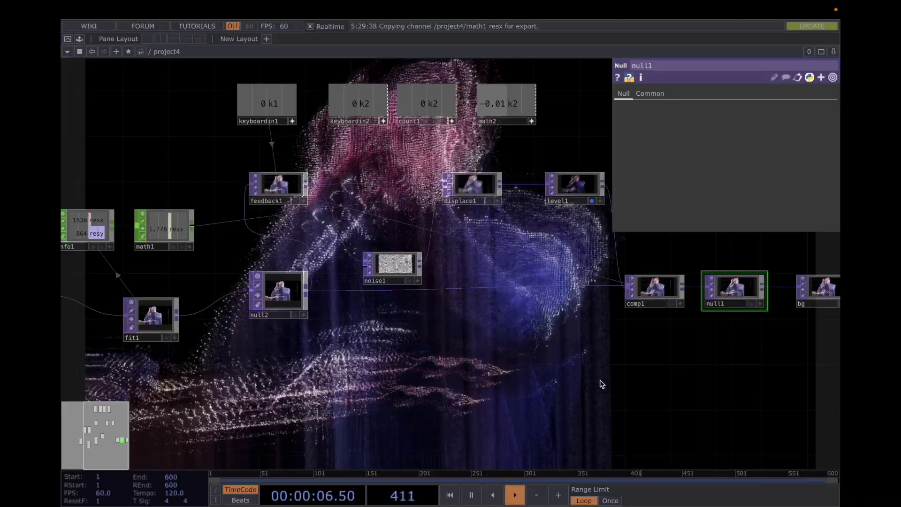
pyautogui.moveTo(583, 370); pyautogui.dragTo(653, 378)
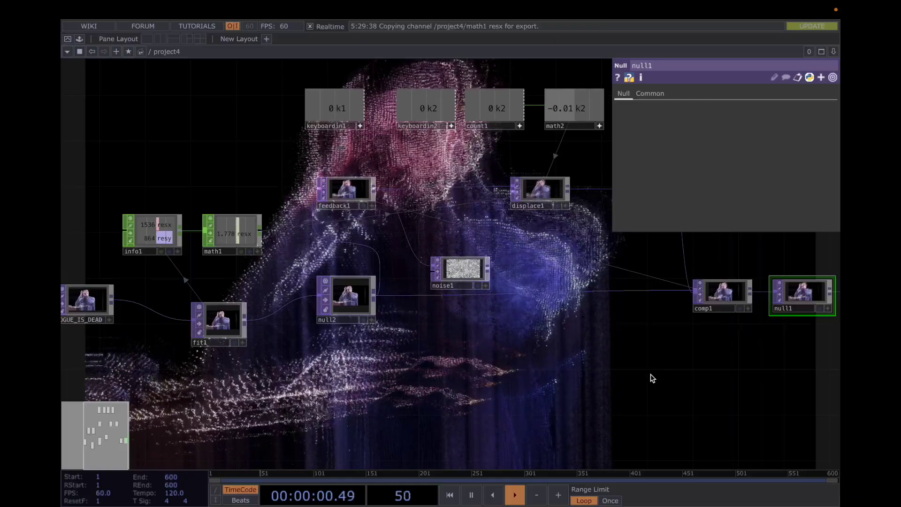
pyautogui.scroll(-2, 652, 378)
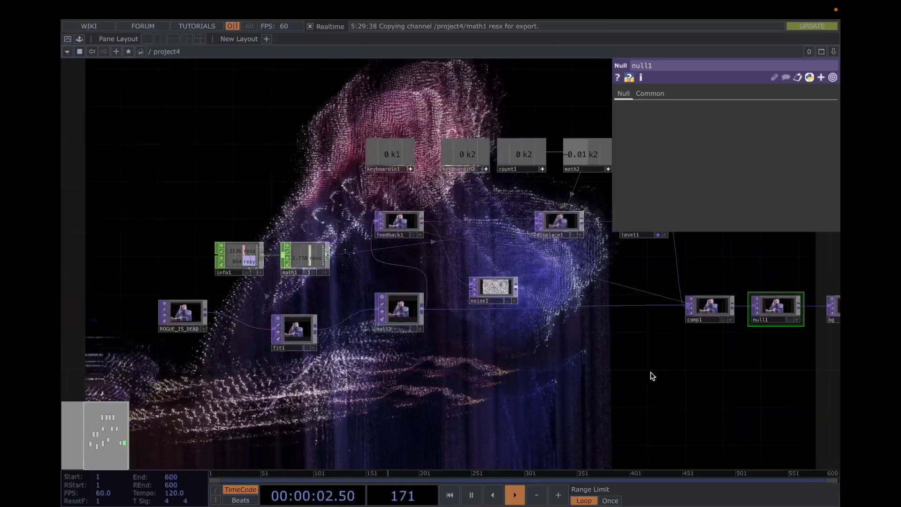
# Check info1's operator and resolution scope, and follow the connection from math1 towards displace1.
pyautogui.click(239, 262)
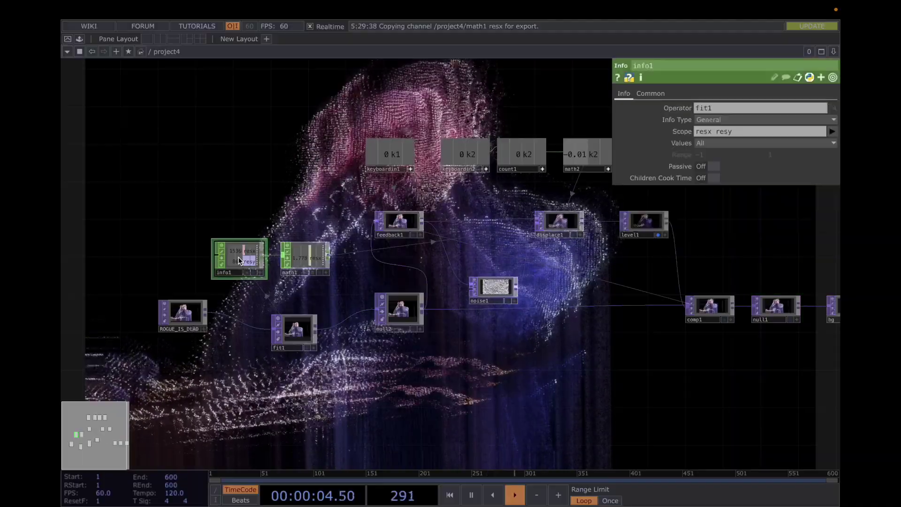
pyautogui.scroll(4, 243, 263)
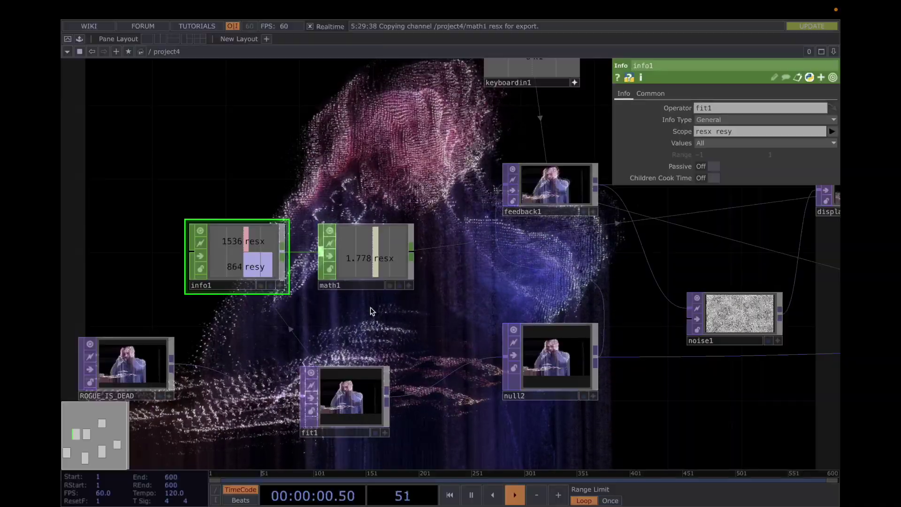
pyautogui.hscroll(10, 566, 258)
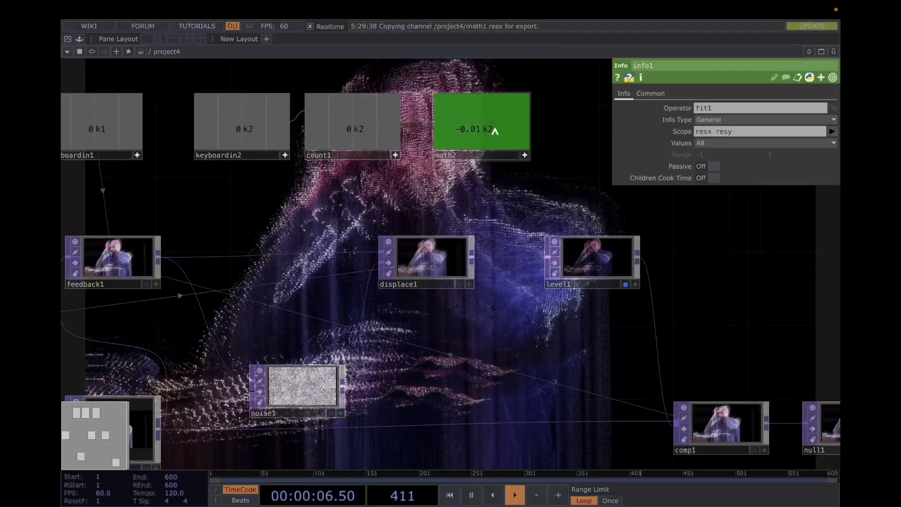
# Try picking up math2's k2 channel for export with displace1 selected, and dismiss the export options.
pyautogui.click(525, 156)
pyautogui.moveTo(474, 129); pyautogui.dragTo(519, 147)
pyautogui.click(524, 157)
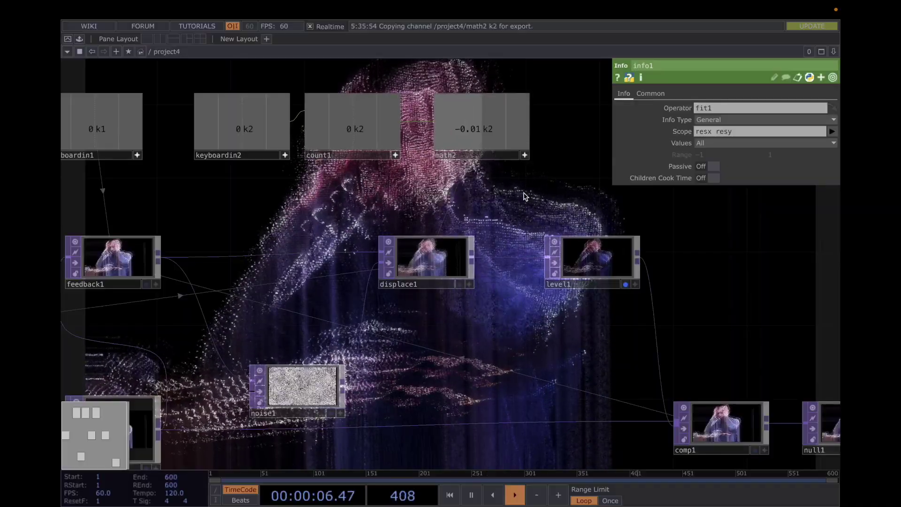
pyautogui.click(525, 156)
pyautogui.moveTo(511, 117); pyautogui.dragTo(457, 126)
pyautogui.click(440, 242)
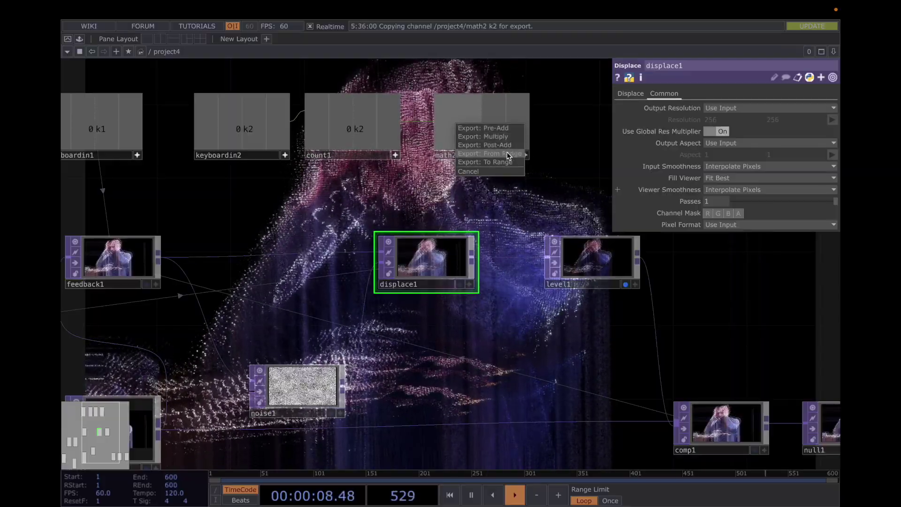
pyautogui.click(547, 169)
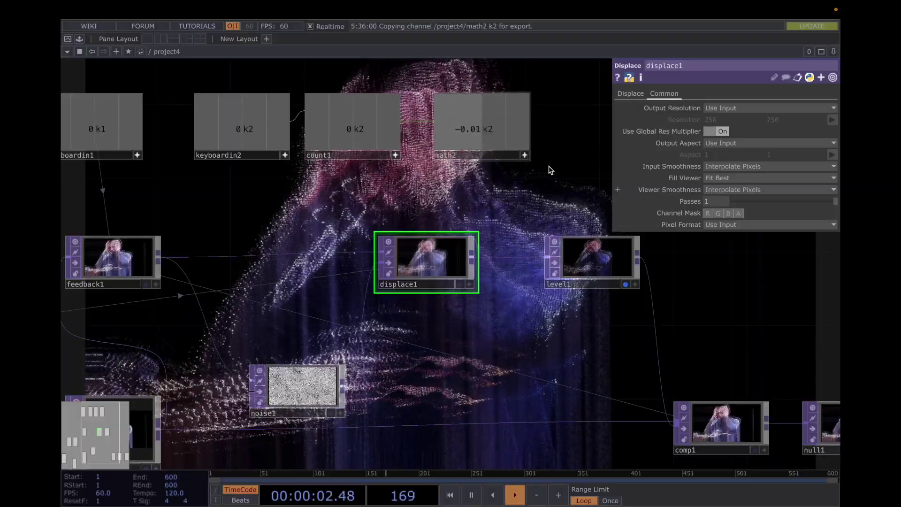
# Look over the connections around displace1, from the keyboardin1, count1 and math2 channels to comp1 and the ROGUE_IS_DEAD source.
pyautogui.moveTo(533, 223); pyautogui.dragTo(443, 216)
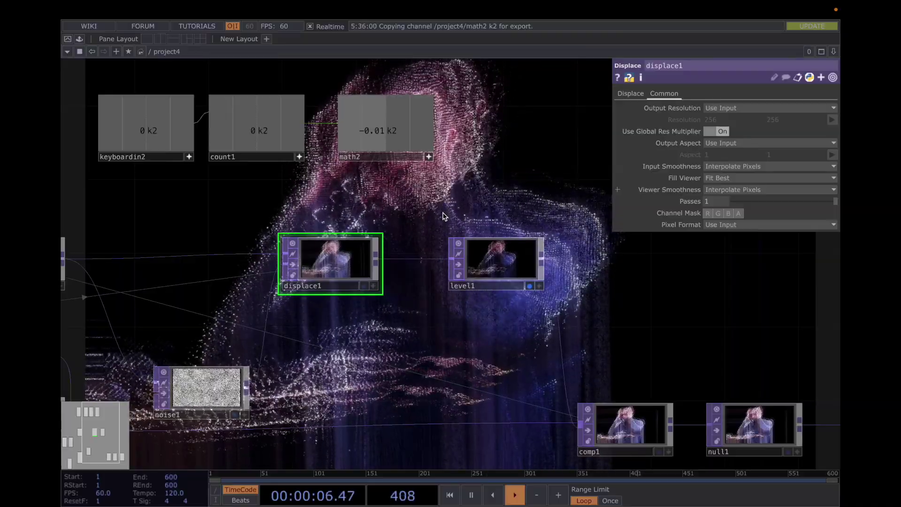
pyautogui.scroll(2, 444, 216)
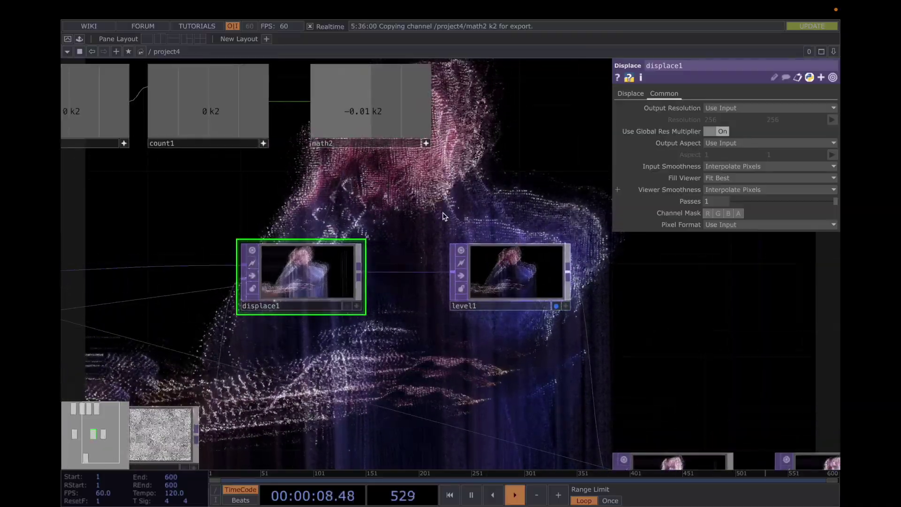
pyautogui.scroll(-3, 443, 216)
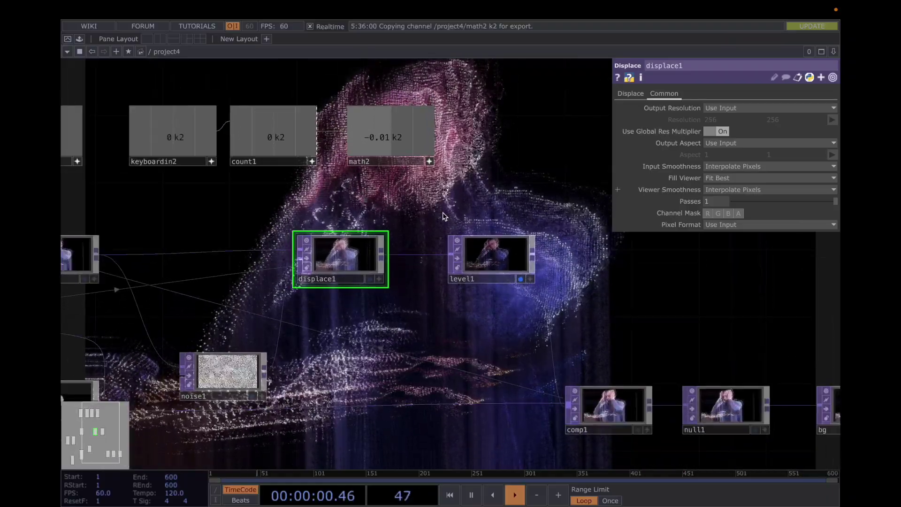
pyautogui.moveTo(327, 211); pyautogui.dragTo(480, 213)
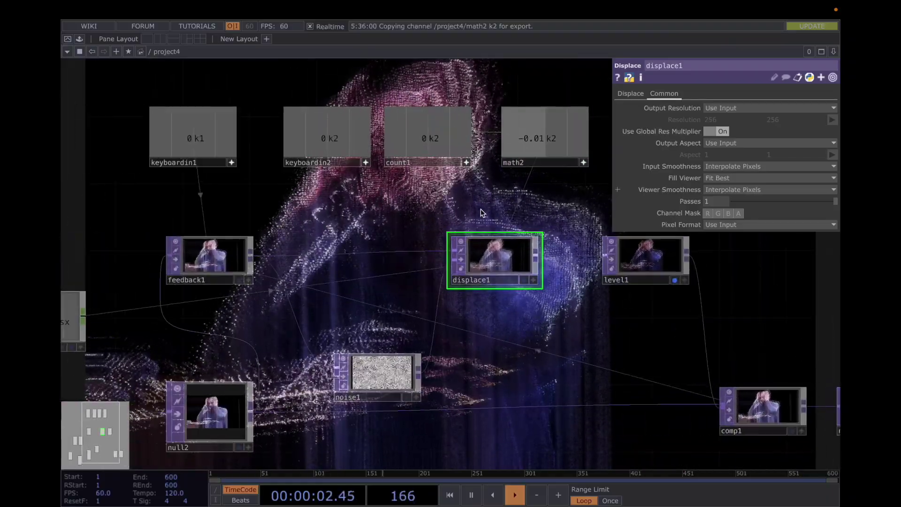
pyautogui.scroll(-1, 480, 213)
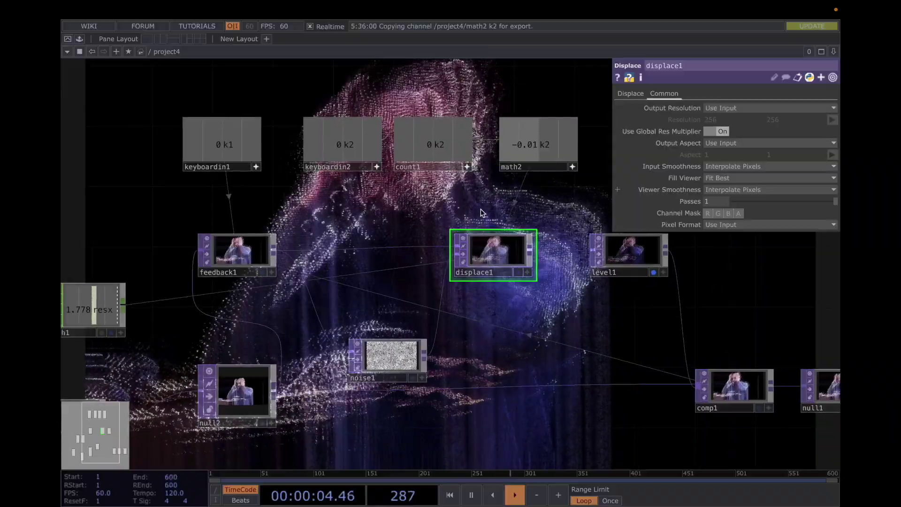
pyautogui.moveTo(480, 212); pyautogui.dragTo(404, 185)
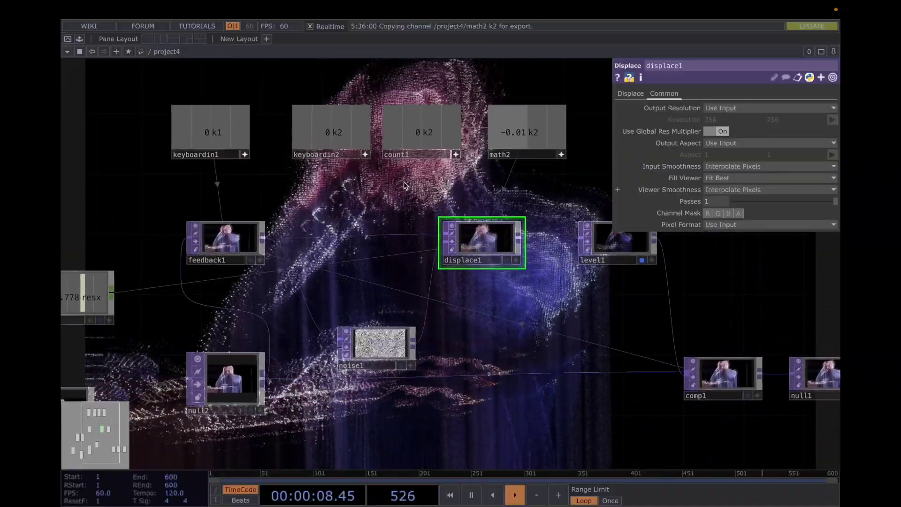
pyautogui.scroll(-1, 404, 185)
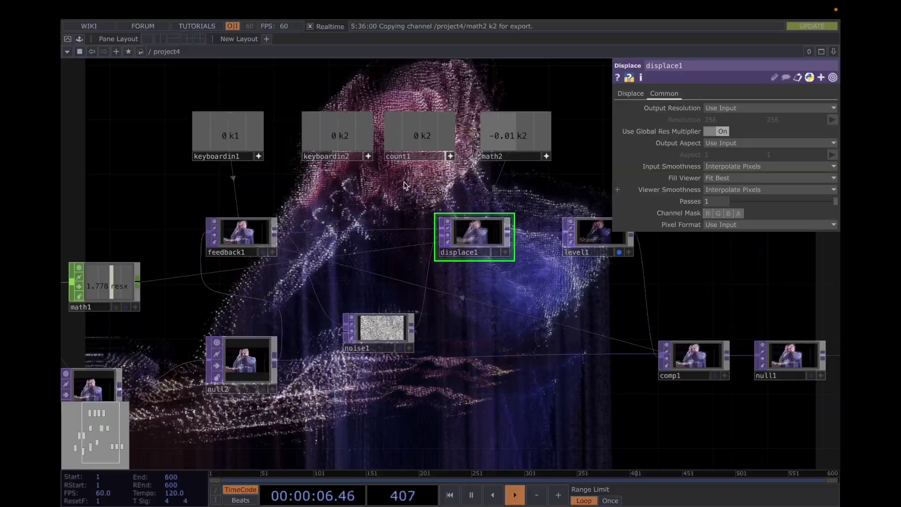
pyautogui.moveTo(364, 183); pyautogui.dragTo(547, 161)
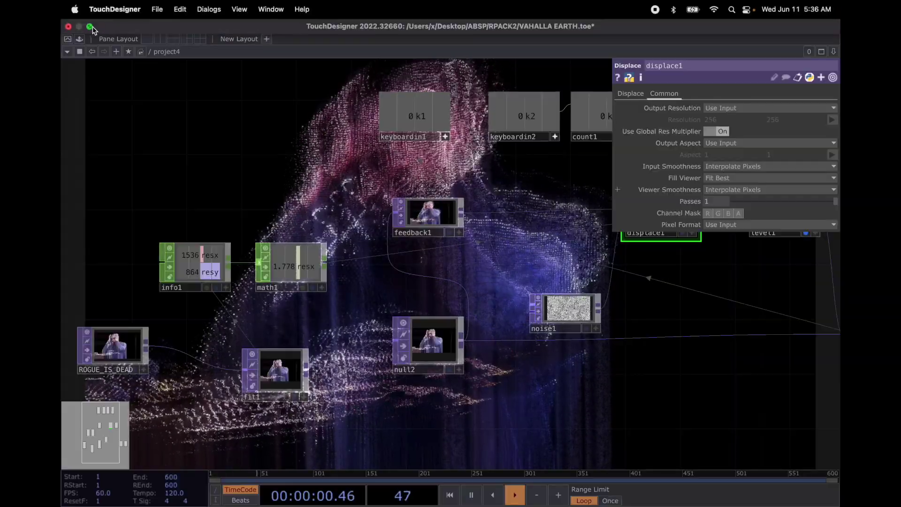
# Take TouchDesigner out of full screen, move its window off the desktop folders, and list the files tagged Red in Finder.
pyautogui.click(90, 27)
pyautogui.moveTo(190, 29); pyautogui.dragTo(65, 94)
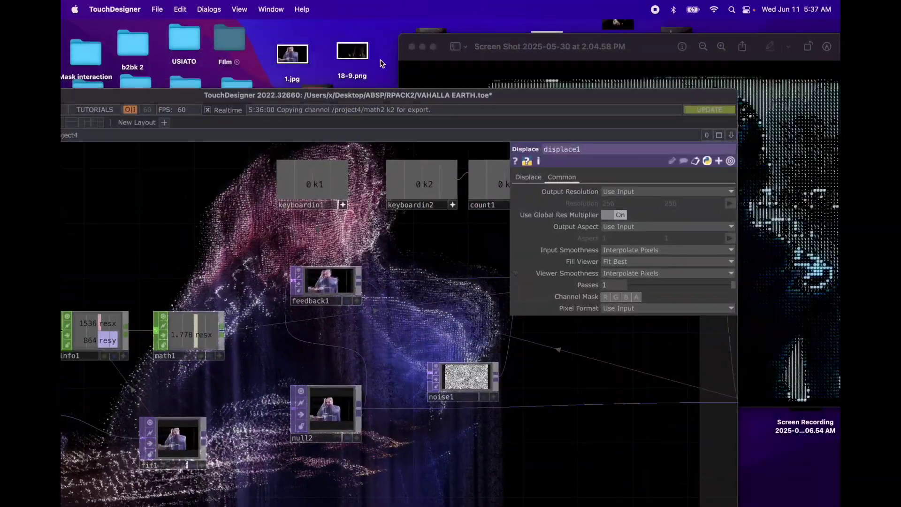
pyautogui.doubleClick(184, 40)
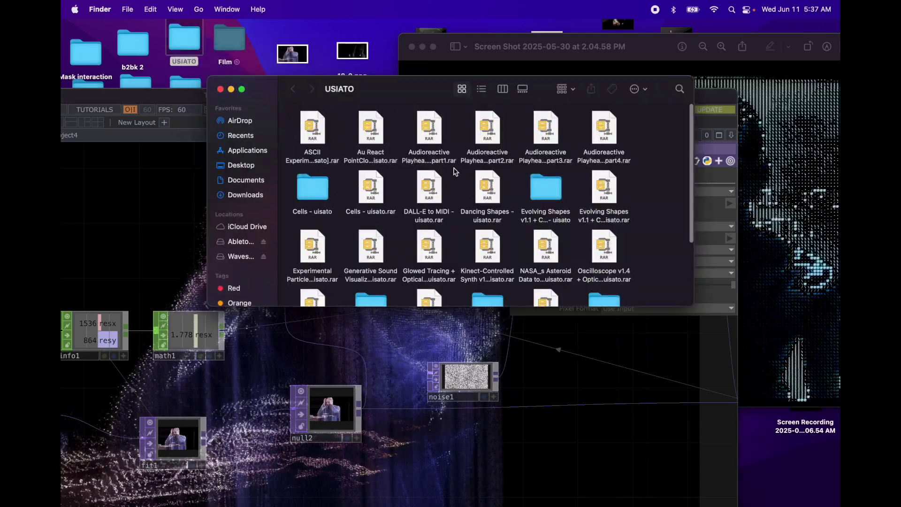
pyautogui.scroll(-5, 490, 202)
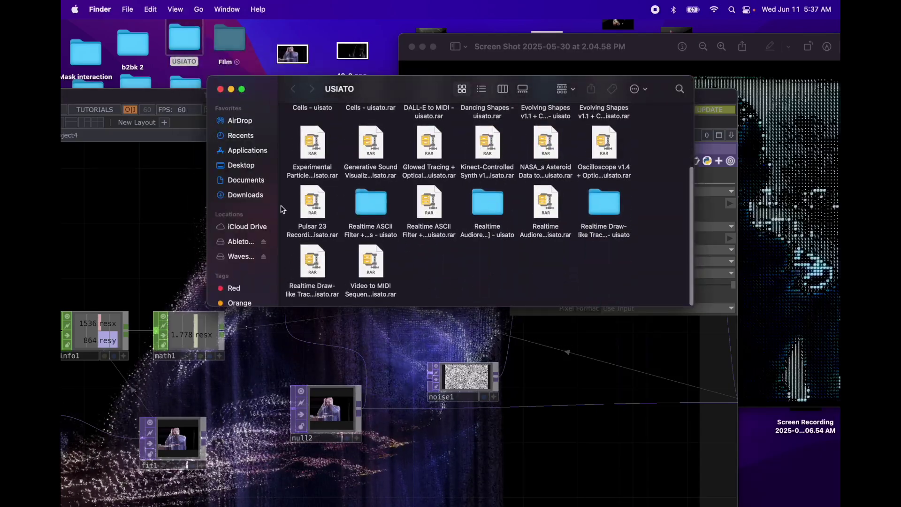
pyautogui.click(234, 288)
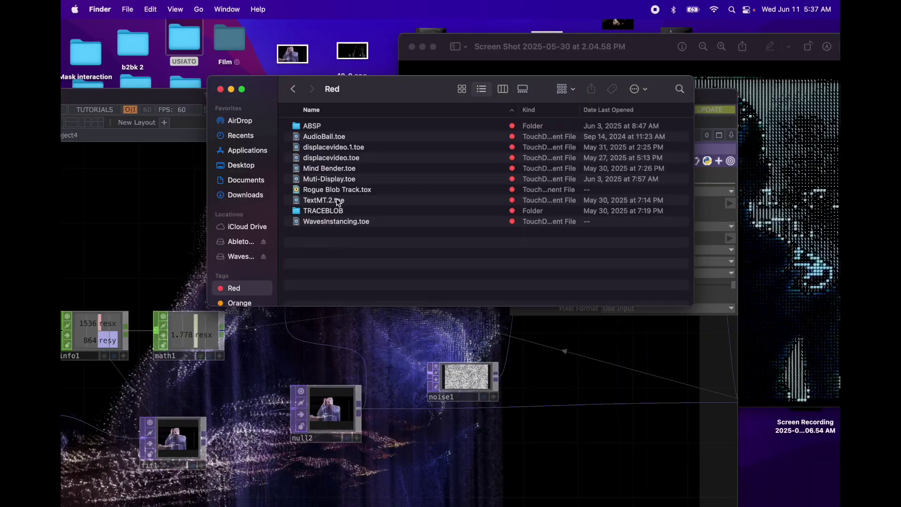
# Load Rogue Blob Track.tox into the project4 network, proceeding despite the version conflict, and bring the TouchDesigner window back into view.
pyautogui.moveTo(148, 220); pyautogui.dragTo(149, 220)
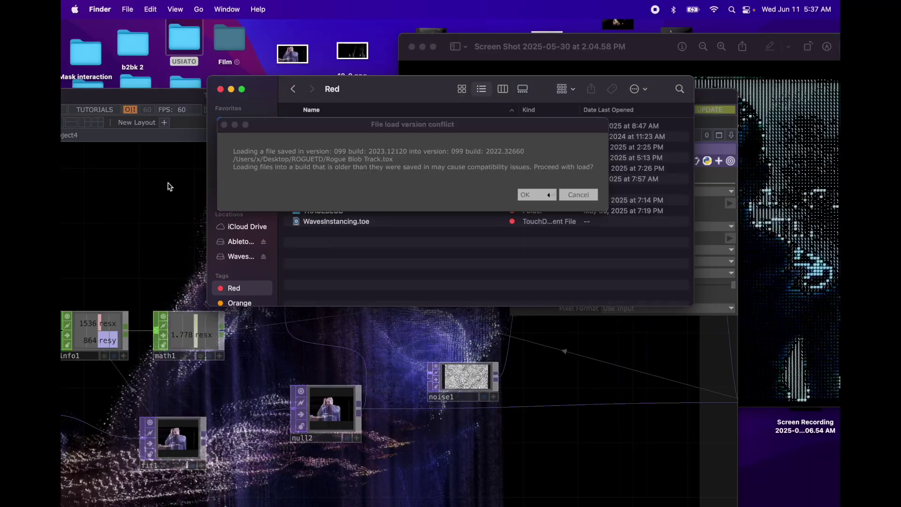
pyautogui.click(543, 194)
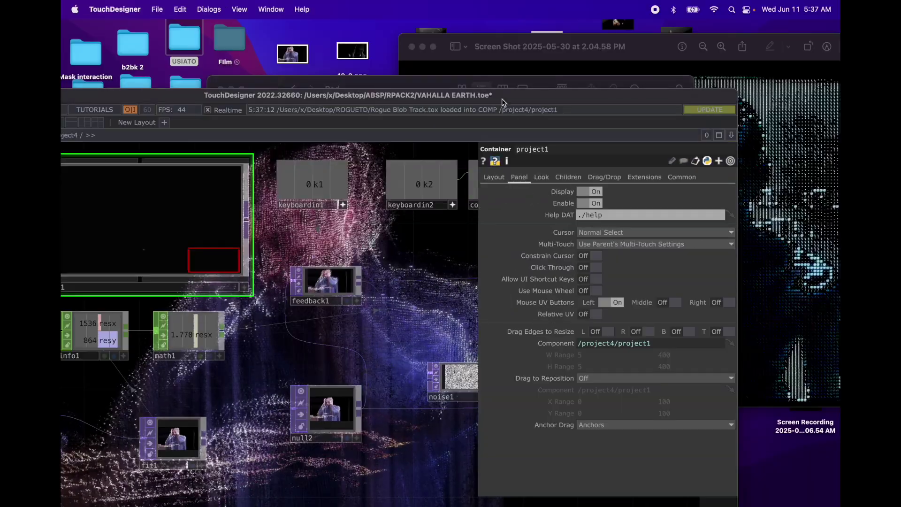
pyautogui.moveTo(501, 97); pyautogui.dragTo(657, 36)
pyautogui.scroll(-3, 333, 367)
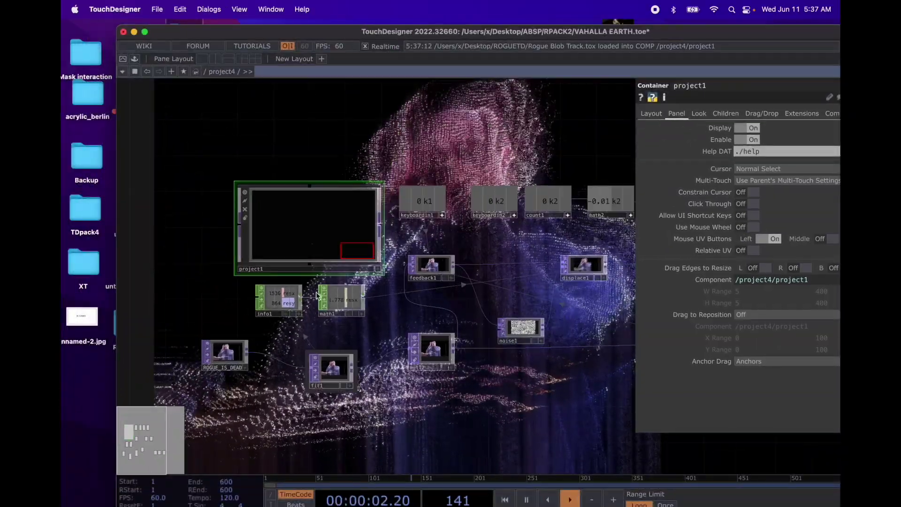
# Place the project1 container in the free space below the ROGUE_IS_DEAD and fit1 nodes.
pyautogui.moveTo(308, 243); pyautogui.dragTo(253, 448)
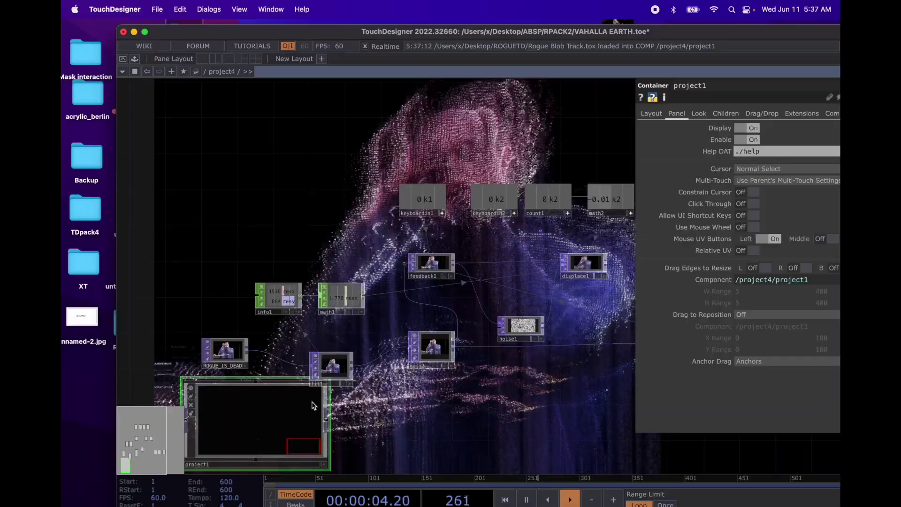
pyautogui.moveTo(412, 389); pyautogui.dragTo(431, 349)
pyautogui.scroll(3, 430, 349)
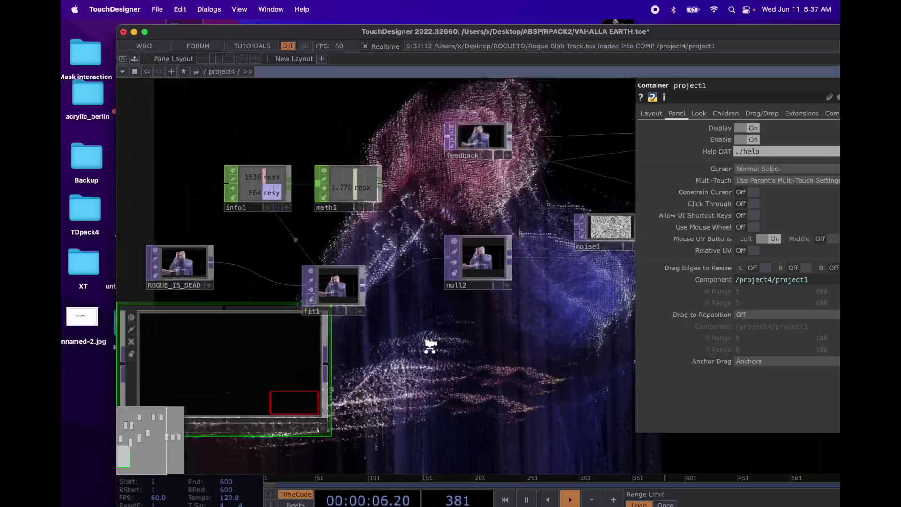
pyautogui.scroll(-2, 428, 346)
pyautogui.moveTo(310, 354); pyautogui.dragTo(281, 363)
pyautogui.moveTo(323, 318); pyautogui.dragTo(466, 278)
# Add a Video Device In TOP beside project1, feed it into project1's input, and shift the container closer to it.
pyautogui.press('Tab')
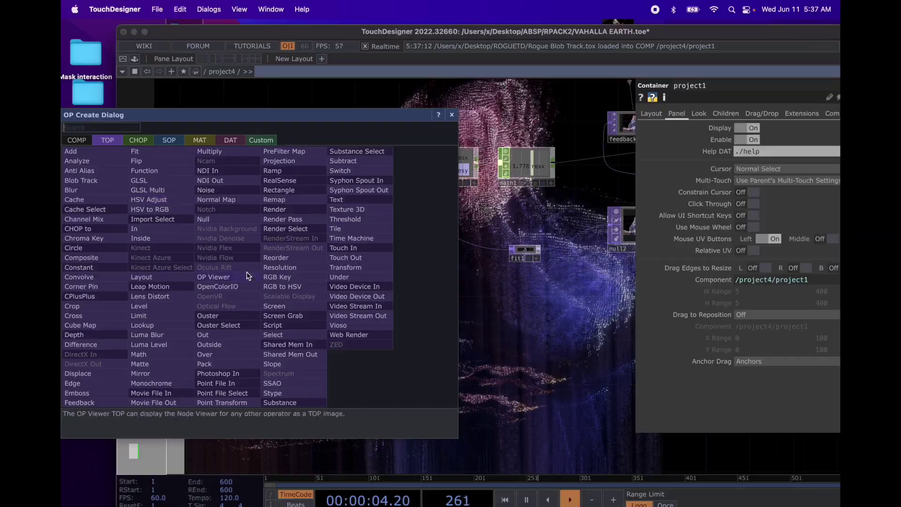
pyautogui.click(375, 286)
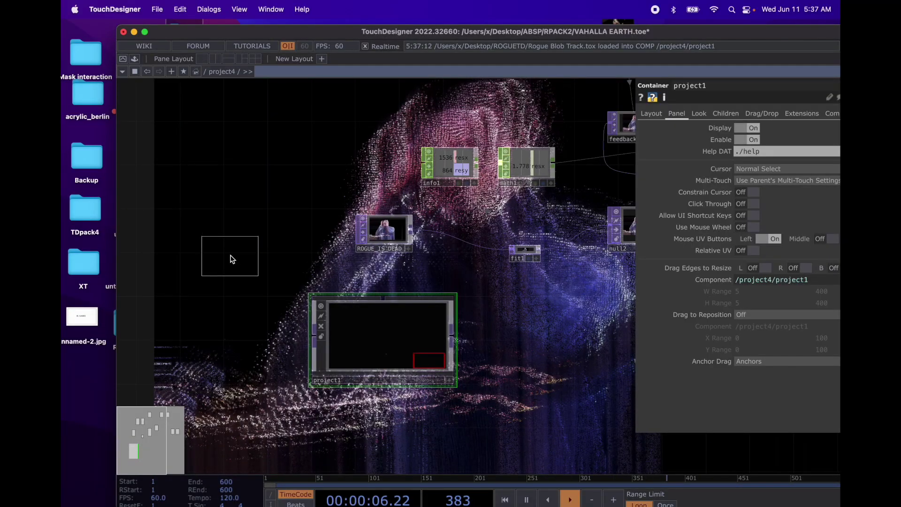
pyautogui.click(230, 256)
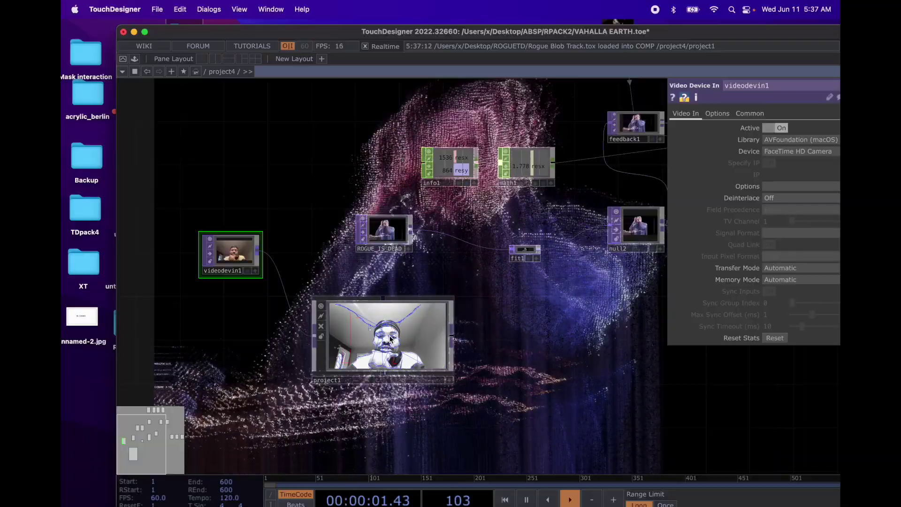
pyautogui.moveTo(391, 339); pyautogui.dragTo(357, 314)
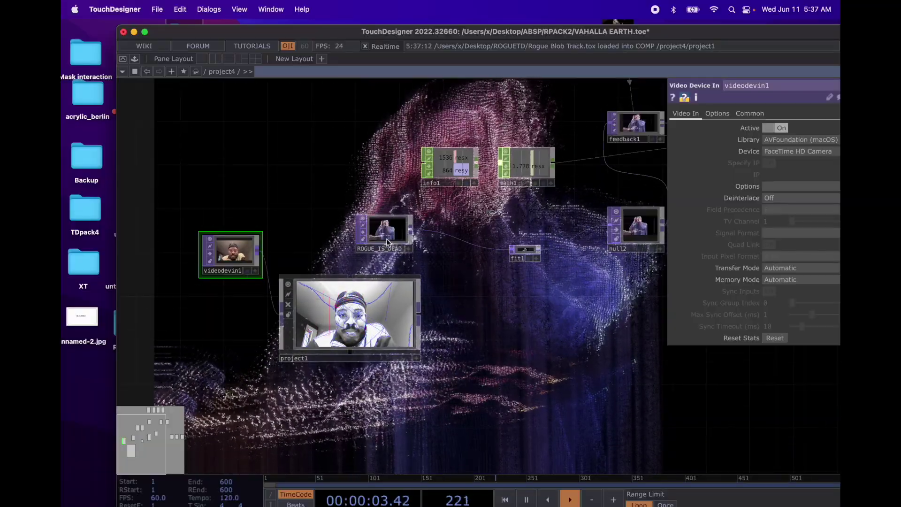
# Bypass ROGUE_IS_DEAD, wire project1's output into fit1 as the new source, and hide the parameter window.
pyautogui.click(362, 234)
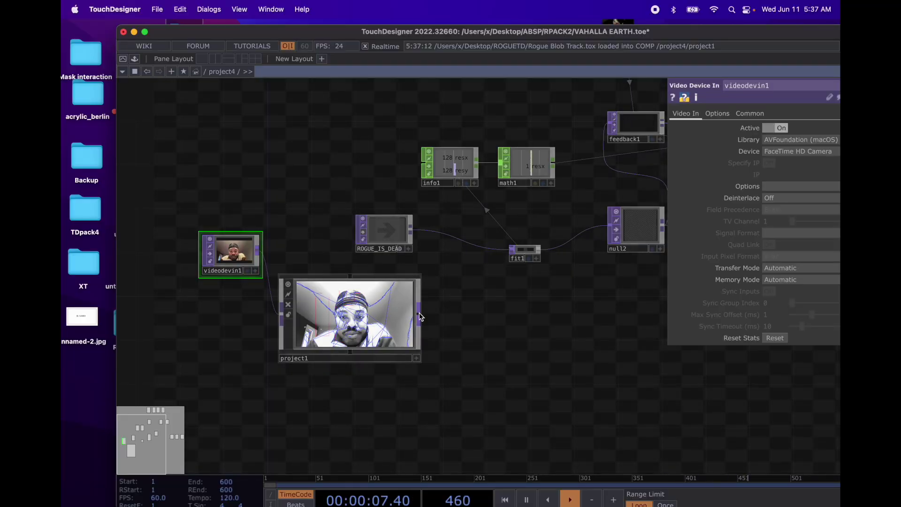
pyautogui.click(503, 250)
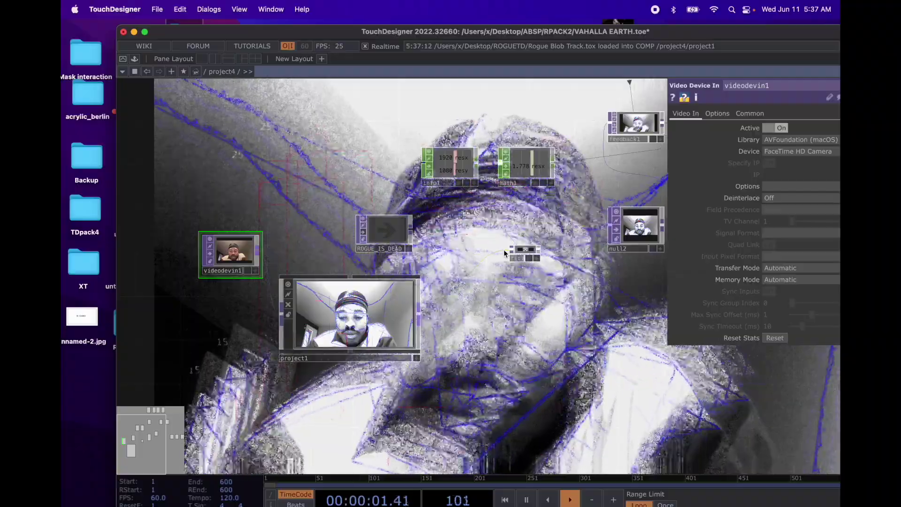
pyautogui.press('p')
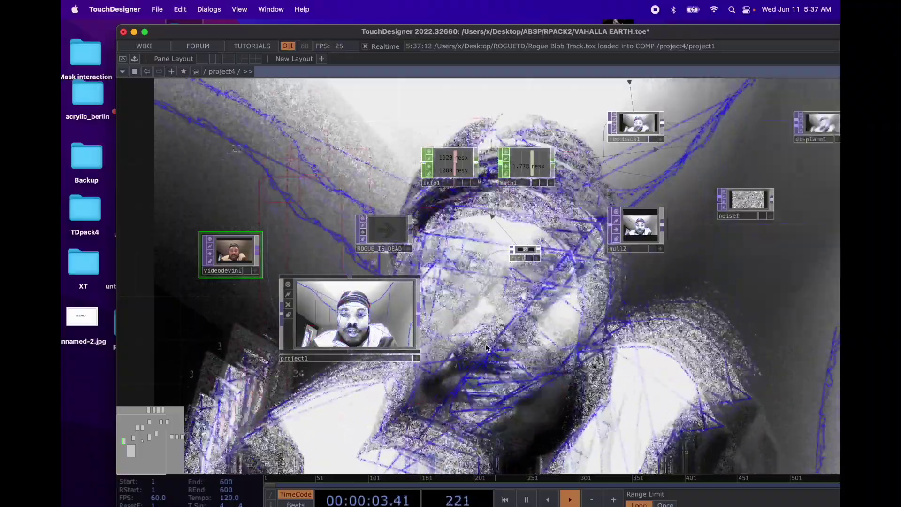
# Enter the project1 container and look through its internal node chain, from the input and threshold nodes to the blob tracking nodes.
pyautogui.scroll(-3, 486, 348)
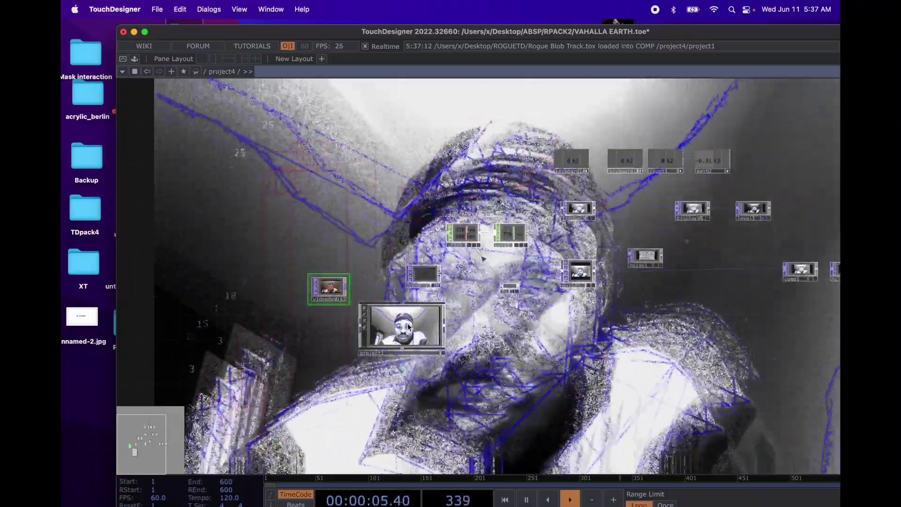
pyautogui.click(409, 327)
pyautogui.doubleClick(408, 326)
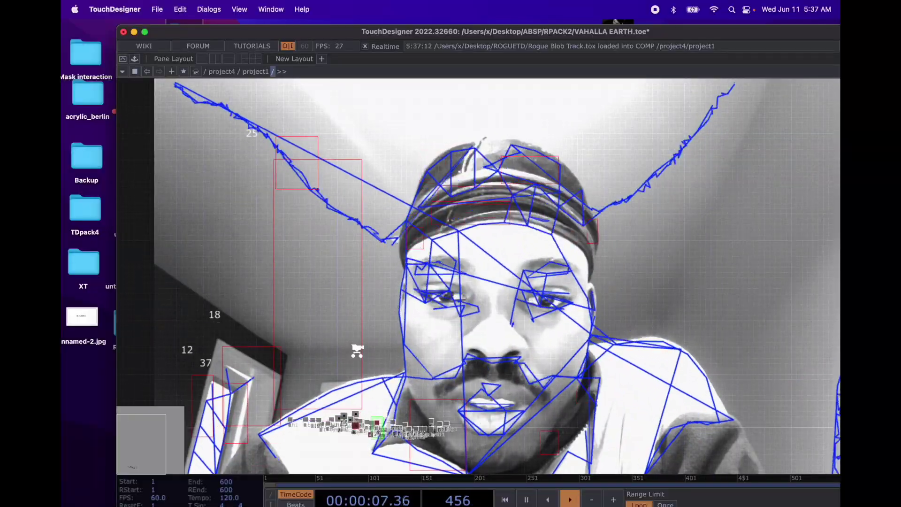
pyautogui.moveTo(359, 358); pyautogui.dragTo(366, 227)
pyautogui.scroll(5, 328, 343)
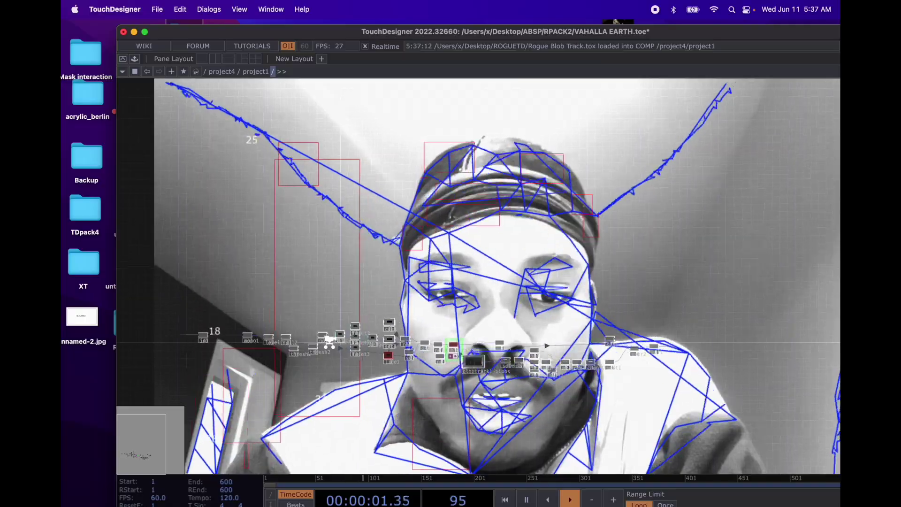
pyautogui.scroll(3, 330, 345)
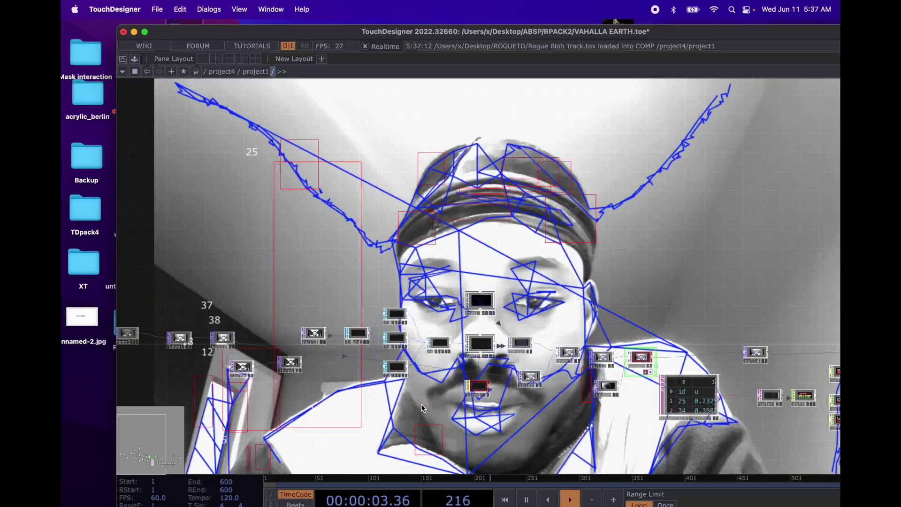
pyautogui.moveTo(358, 417); pyautogui.dragTo(557, 370)
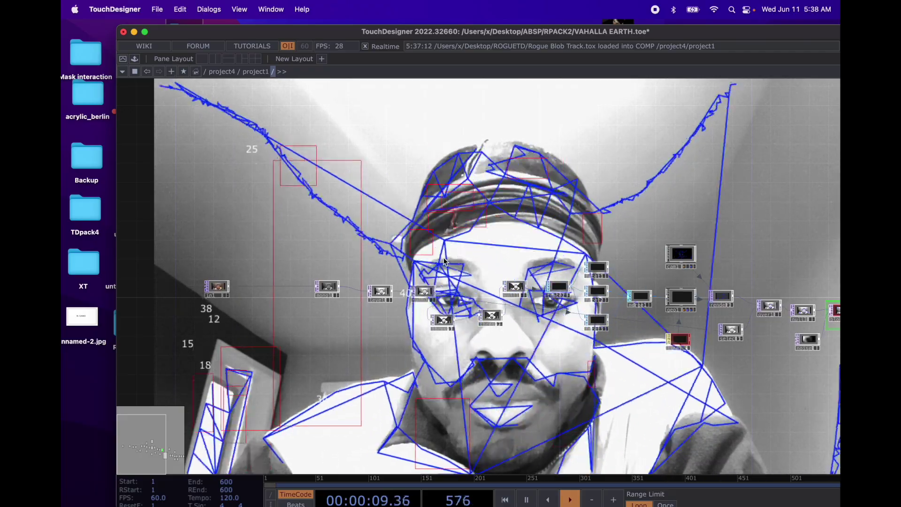
pyautogui.hscroll(3, 415, 220)
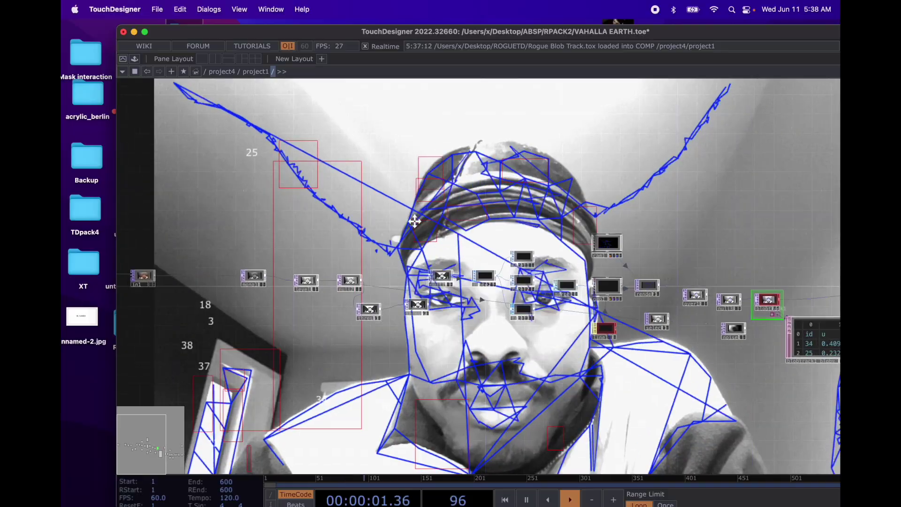
pyautogui.hscroll(1, 415, 220)
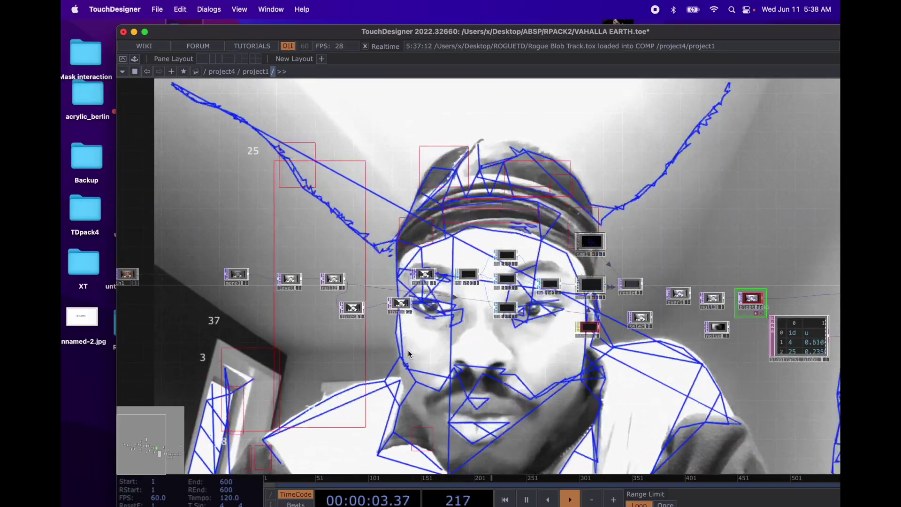
pyautogui.scroll(5, 408, 354)
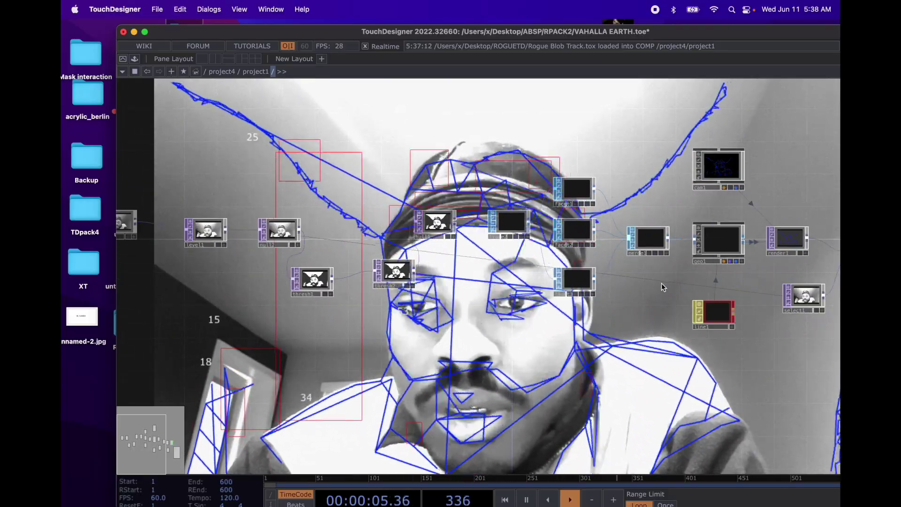
pyautogui.hscroll(8, 660, 274)
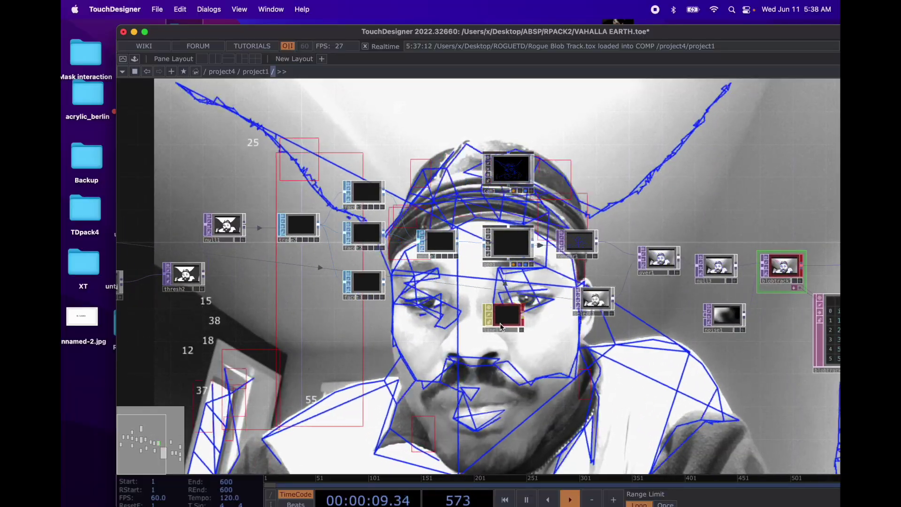
# Show line1's line drawing and colour parameters, and shift the TouchDesigner window so they are fully in view.
pyautogui.click(500, 322)
pyautogui.press('p')
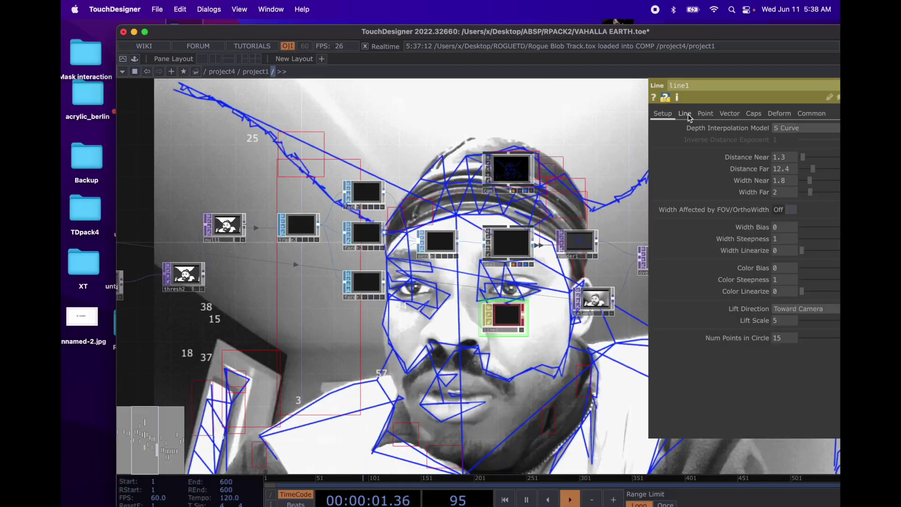
pyautogui.click(688, 116)
pyautogui.moveTo(146, 37); pyautogui.dragTo(86, 32)
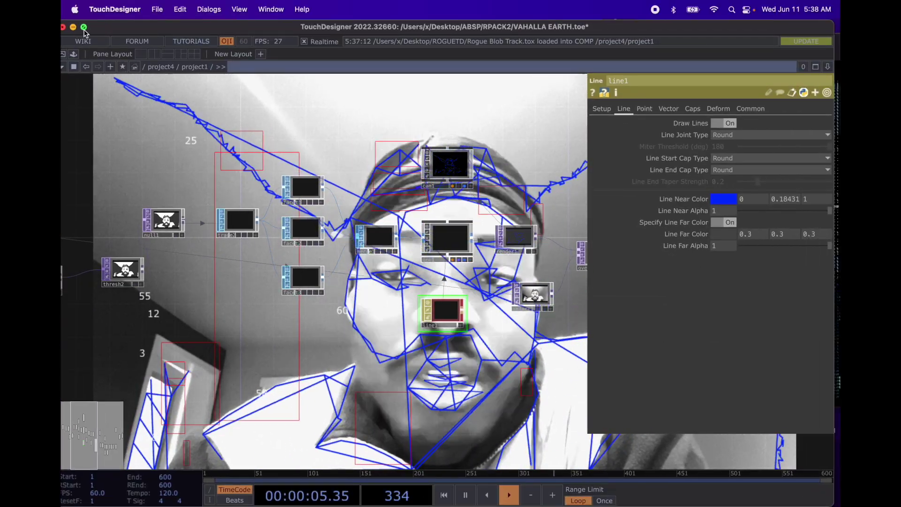
# Make the window full screen and turn off Draw Lines on the line1 material.
pyautogui.click(84, 27)
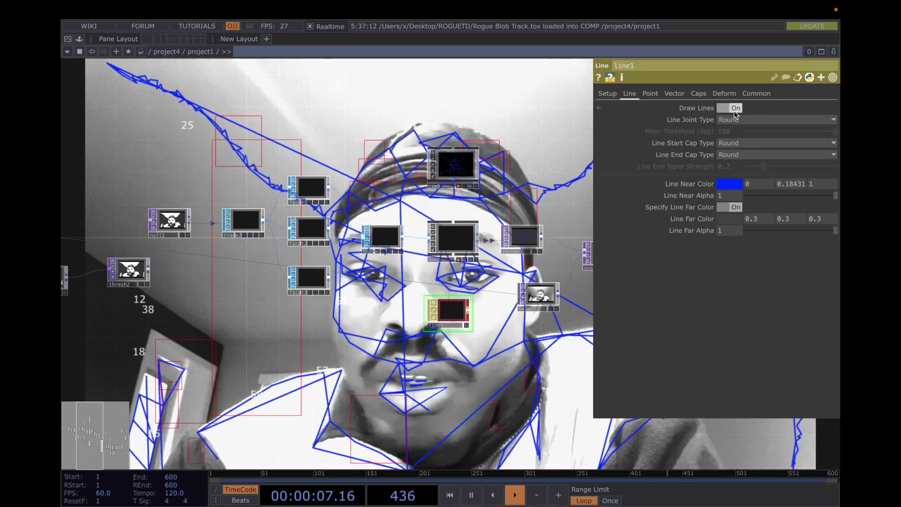
pyautogui.click(734, 111)
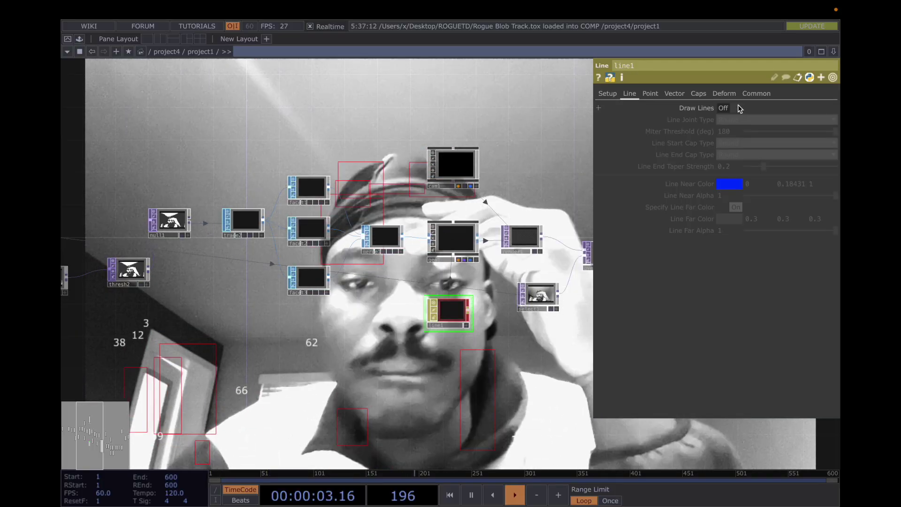
# Examine the node chain inside project1, from the level and threshold nodes through the facet and render nodes to the blob tracker.
pyautogui.moveTo(457, 358); pyautogui.dragTo(346, 357)
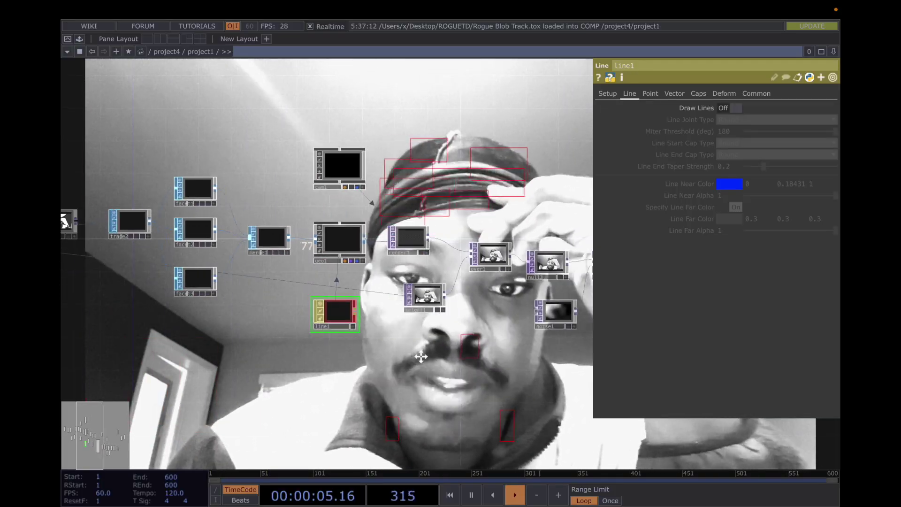
pyautogui.moveTo(427, 354); pyautogui.dragTo(506, 355)
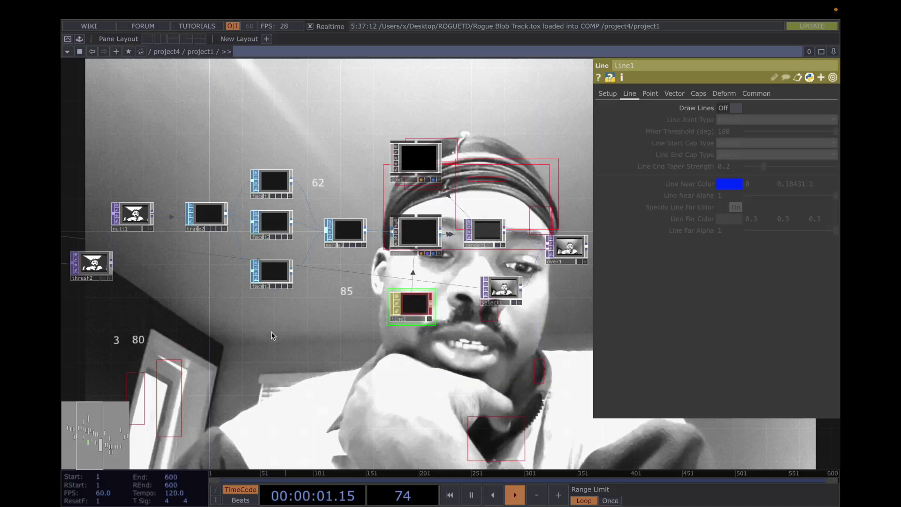
pyautogui.moveTo(272, 332); pyautogui.dragTo(499, 319)
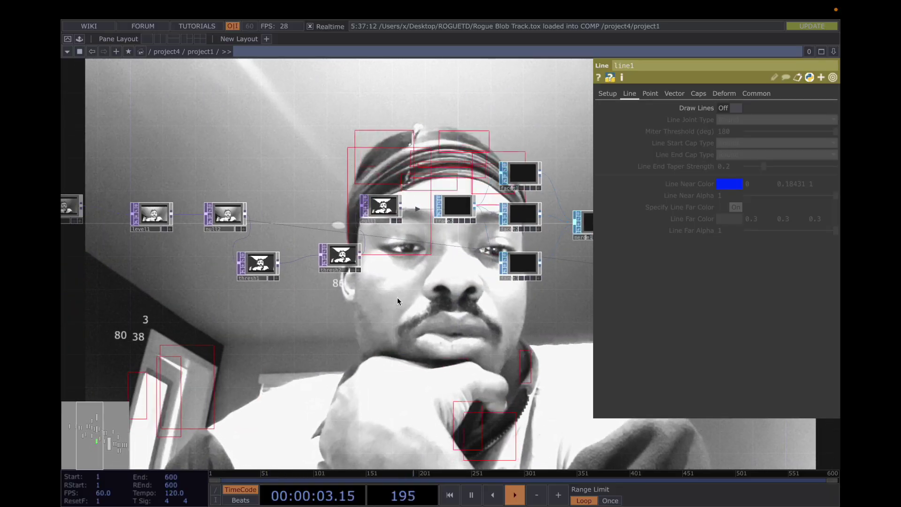
pyautogui.moveTo(397, 297); pyautogui.dragTo(585, 313)
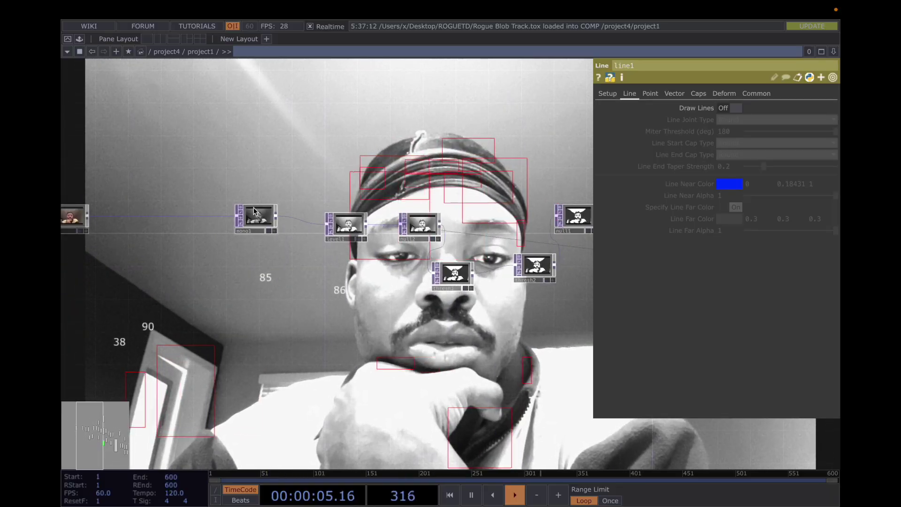
pyautogui.moveTo(520, 331); pyautogui.dragTo(155, 316)
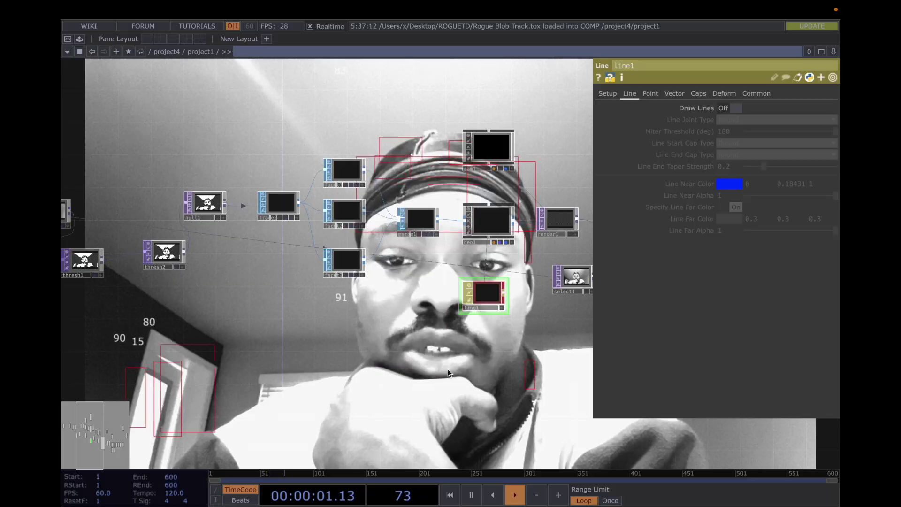
pyautogui.moveTo(448, 369); pyautogui.dragTo(553, 370)
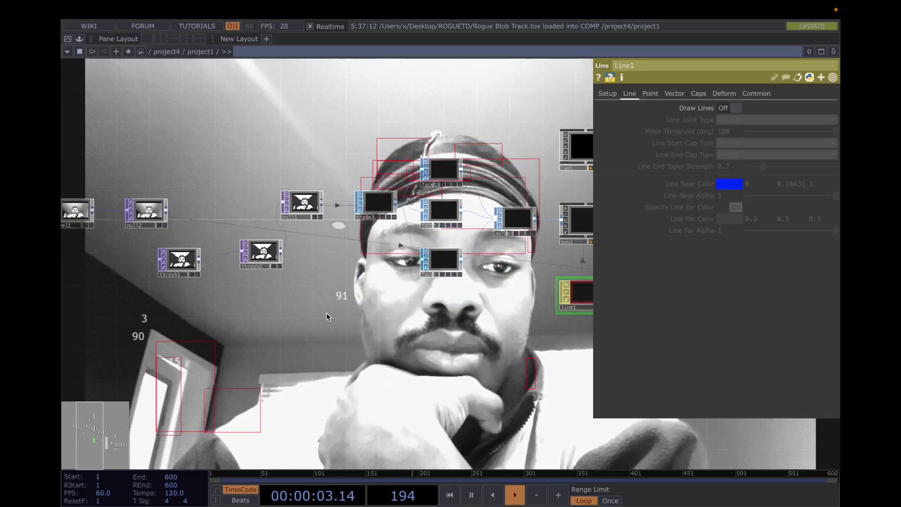
pyautogui.moveTo(328, 347); pyautogui.dragTo(210, 343)
pyautogui.moveTo(556, 156); pyautogui.dragTo(274, 160)
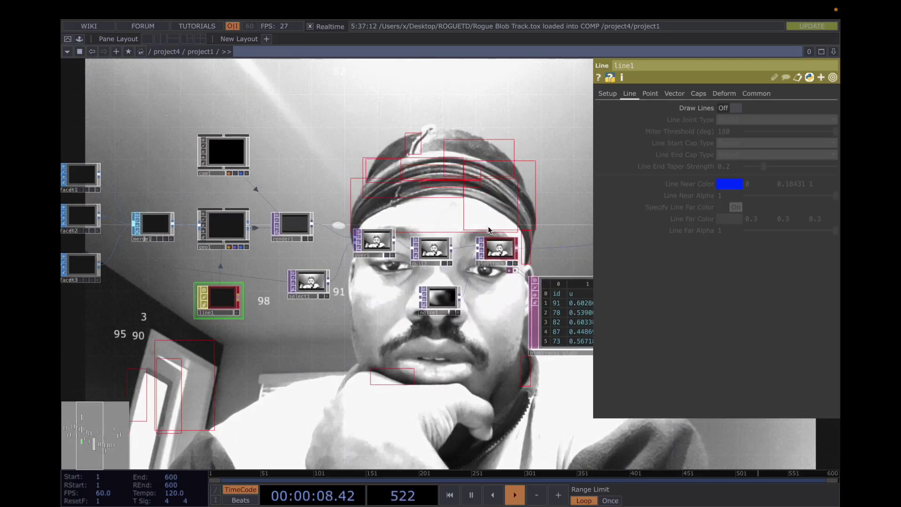
# Set blobtrack1's Blob Bound Color to bright green with red 0.36, green 1 and blue 0.
pyautogui.click(500, 253)
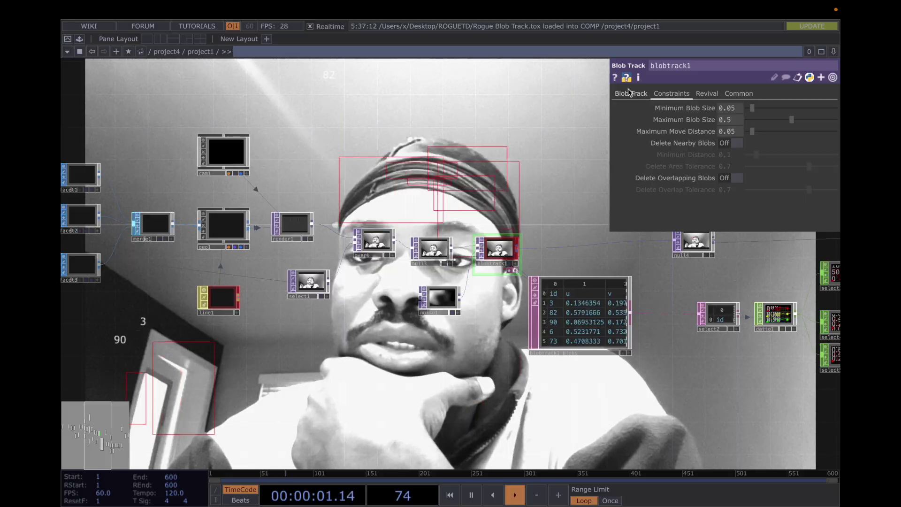
pyautogui.click(629, 93)
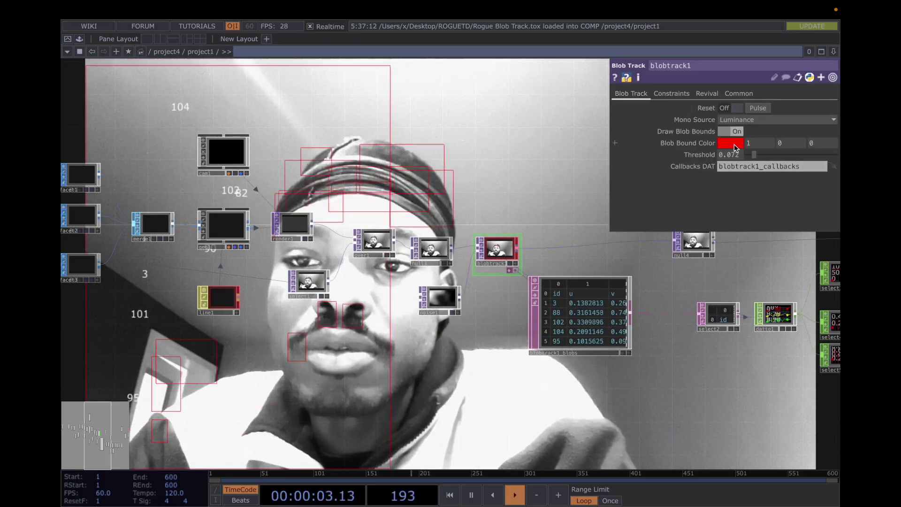
pyautogui.click(734, 145)
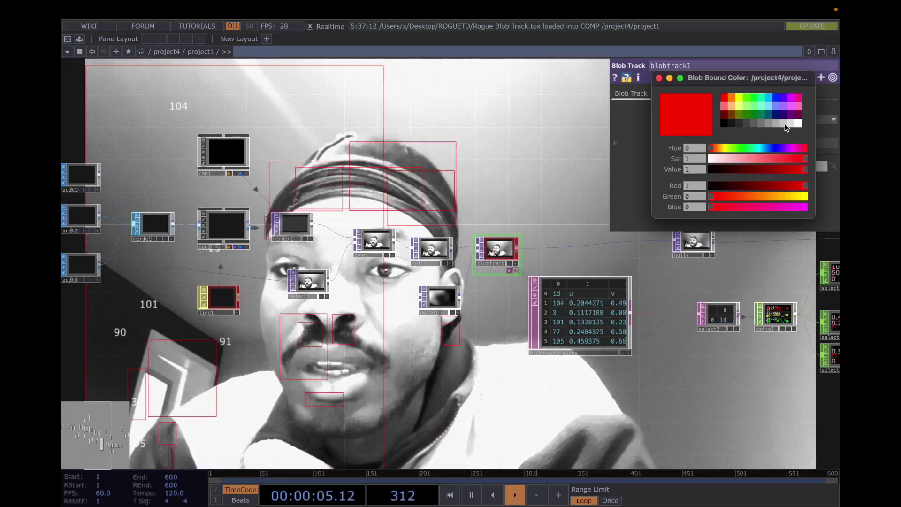
pyautogui.click(798, 123)
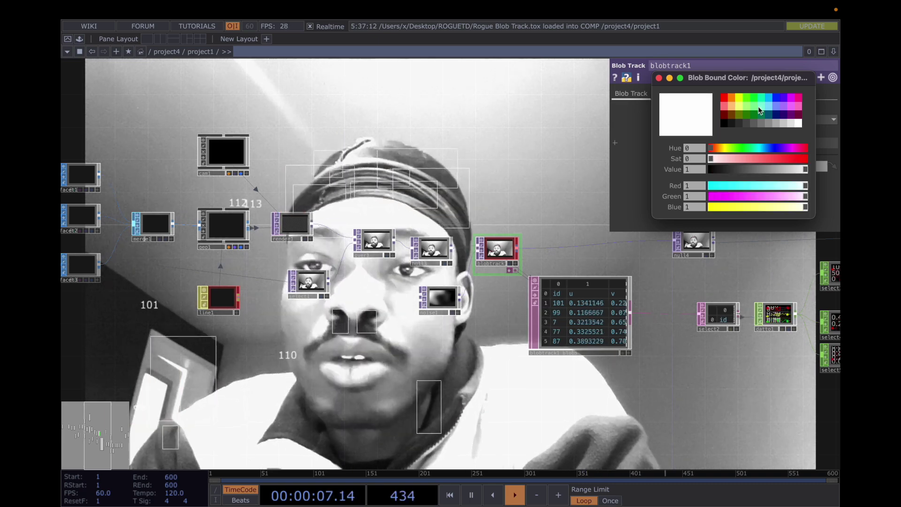
pyautogui.click(751, 97)
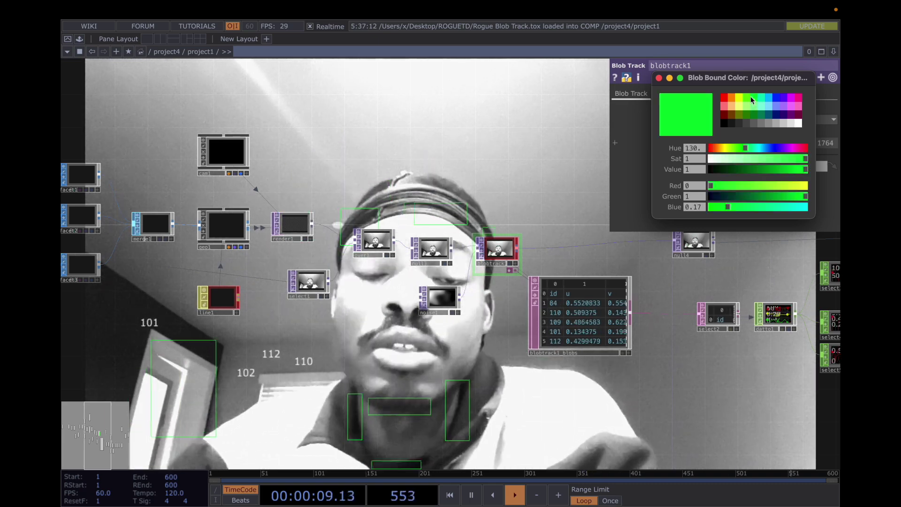
pyautogui.click(745, 97)
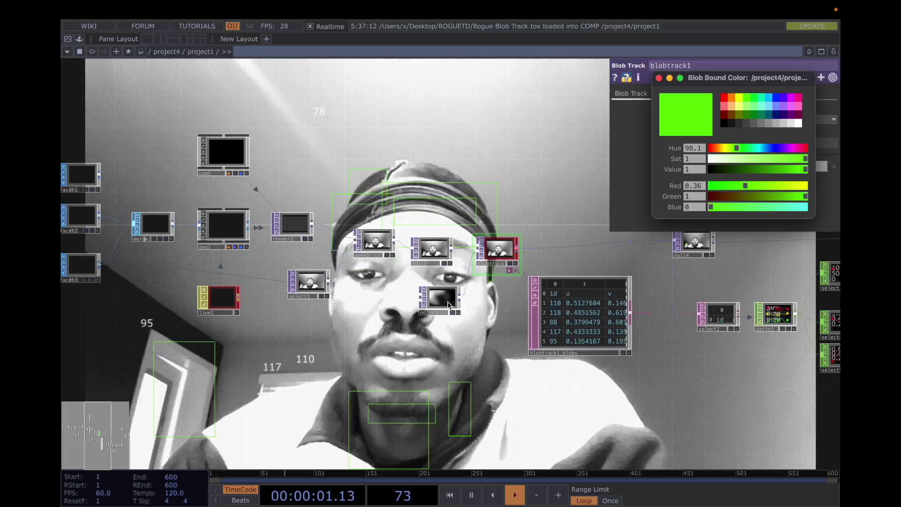
# Delete the text1 node and replace it with a new Text TOP after chopto1, feeding over2.
pyautogui.moveTo(702, 399); pyautogui.dragTo(287, 379)
pyautogui.moveTo(744, 372); pyautogui.dragTo(498, 376)
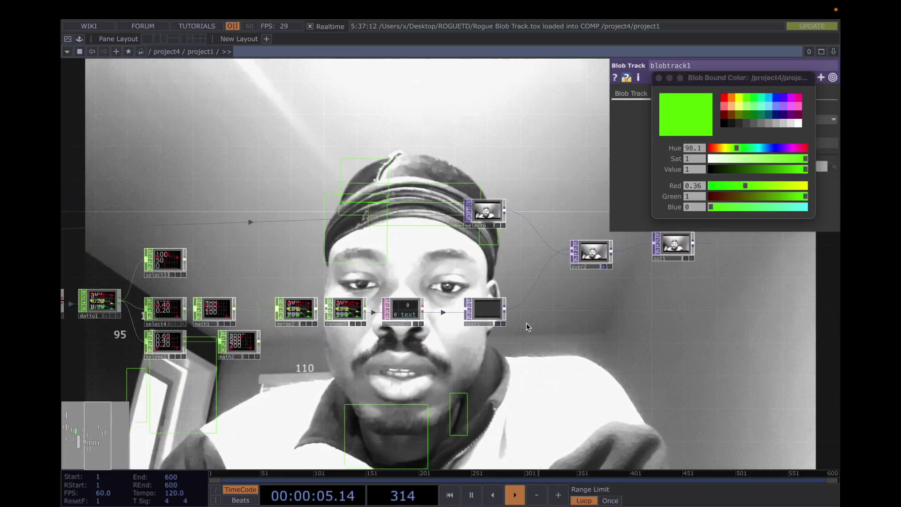
pyautogui.click(488, 310)
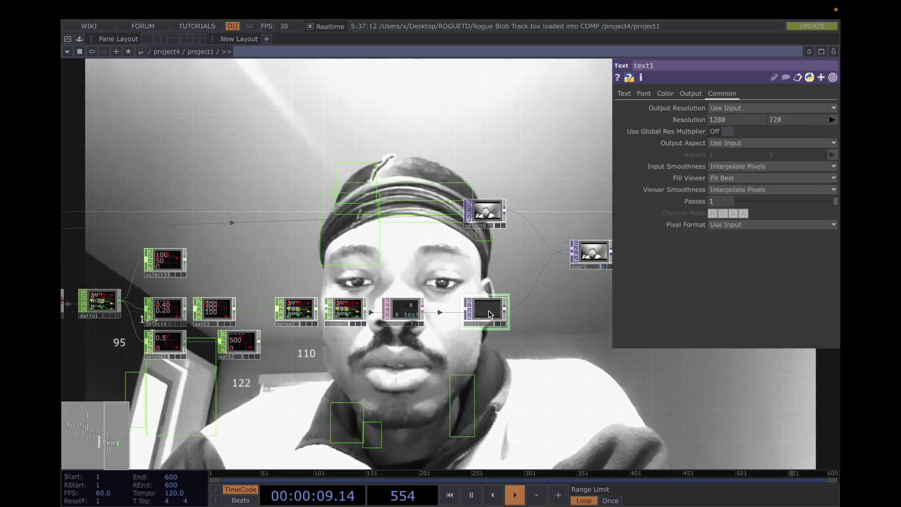
pyautogui.press('Delete')
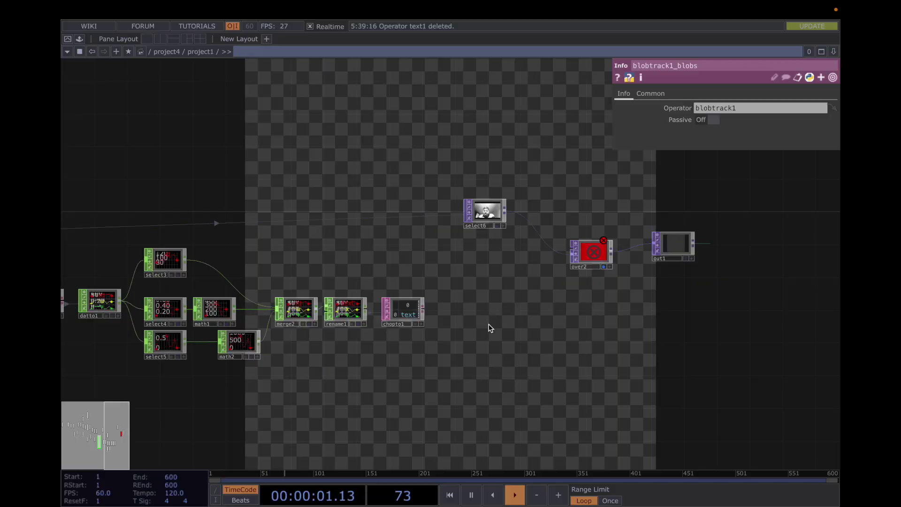
pyautogui.press('Tab')
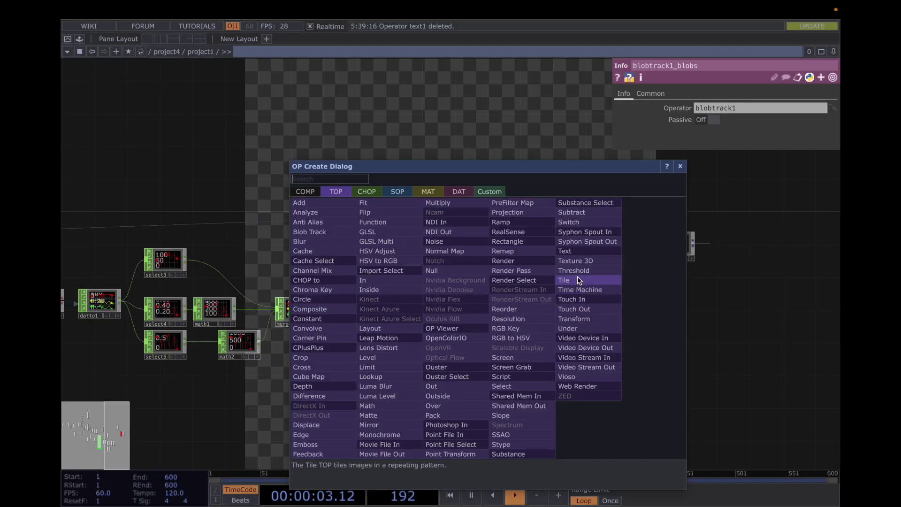
pyautogui.click(565, 251)
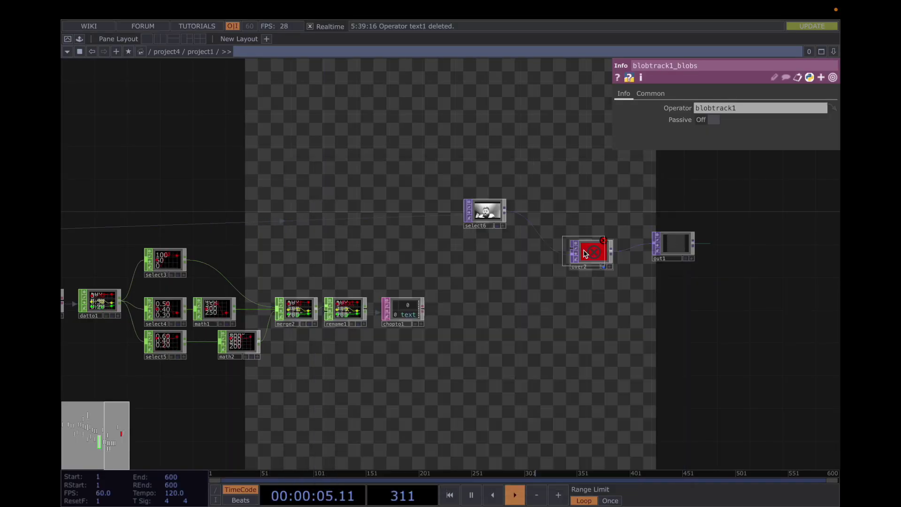
pyautogui.click(512, 314)
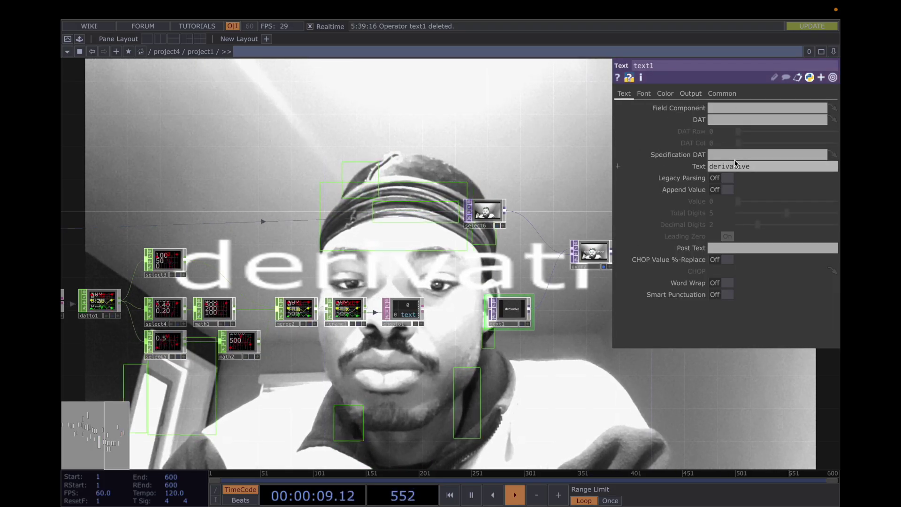
# Set the new text1 node's resolution to 1280 x 720.
pyautogui.click(689, 96)
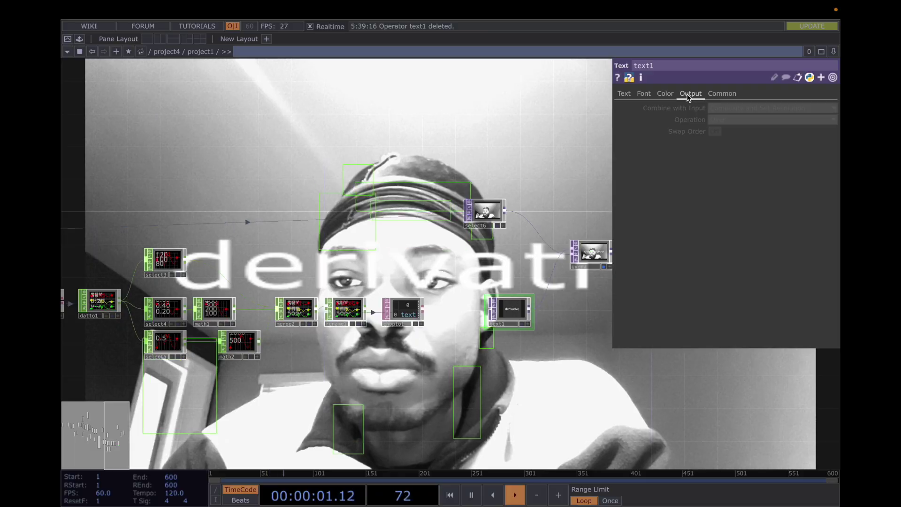
pyautogui.click(721, 95)
pyautogui.click(761, 108)
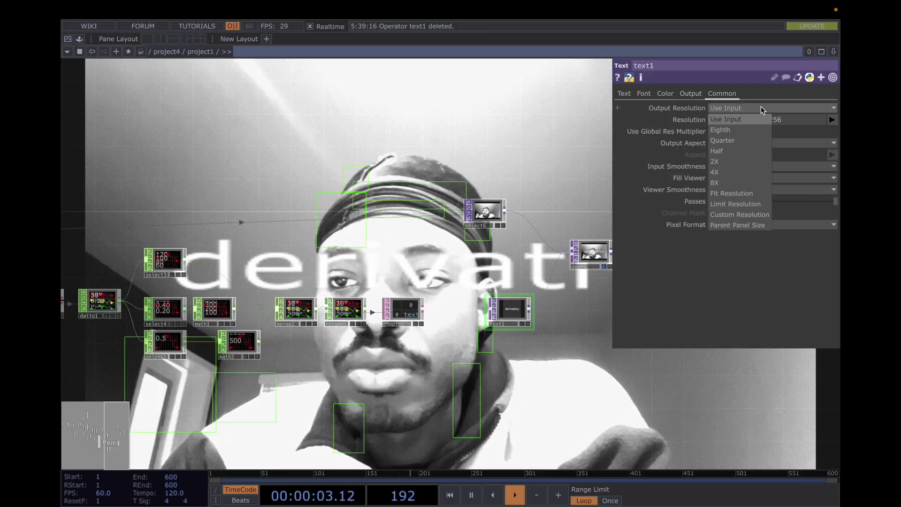
pyautogui.click(833, 119)
pyautogui.click(833, 119)
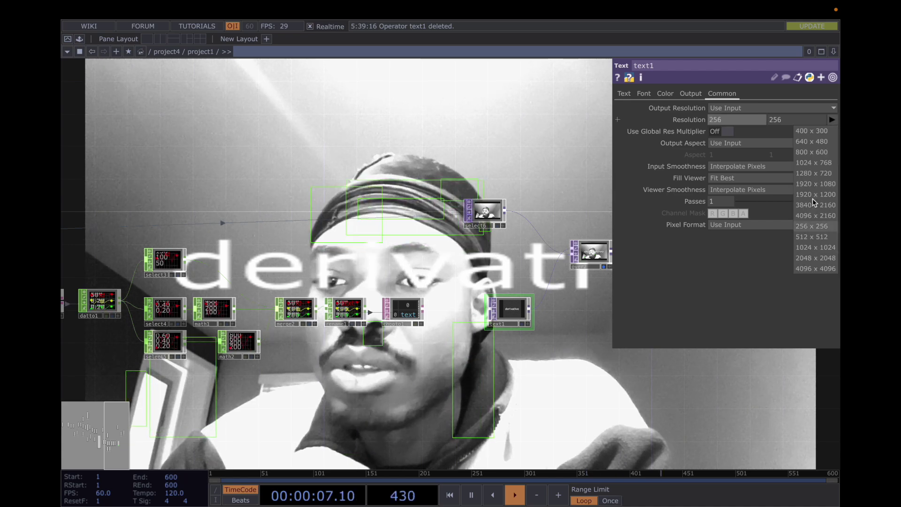
pyautogui.click(815, 173)
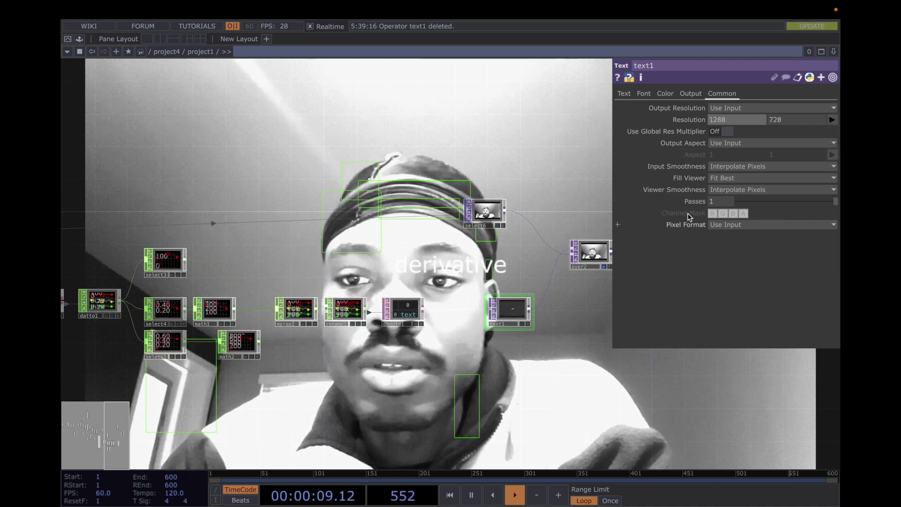
# Set text1's text to "Rogue" and style it in bold Arial.
pyautogui.click(624, 93)
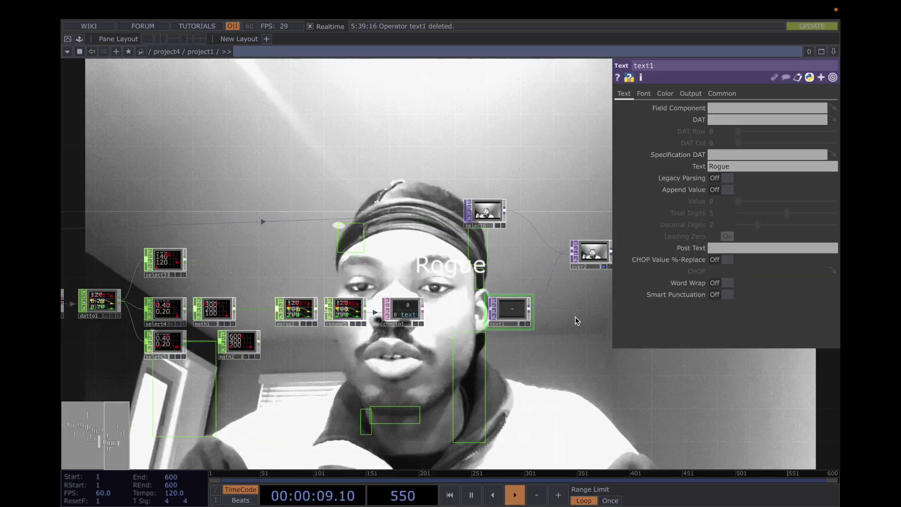
pyautogui.click(652, 94)
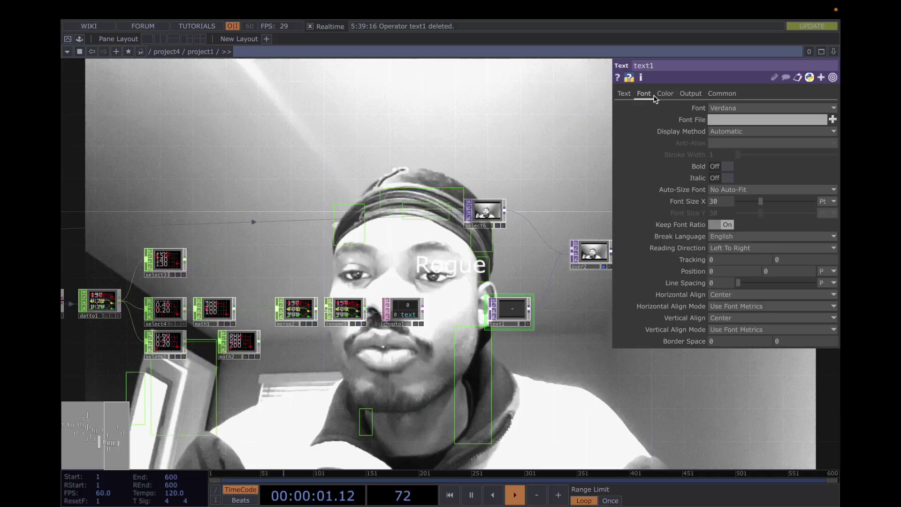
pyautogui.click(725, 167)
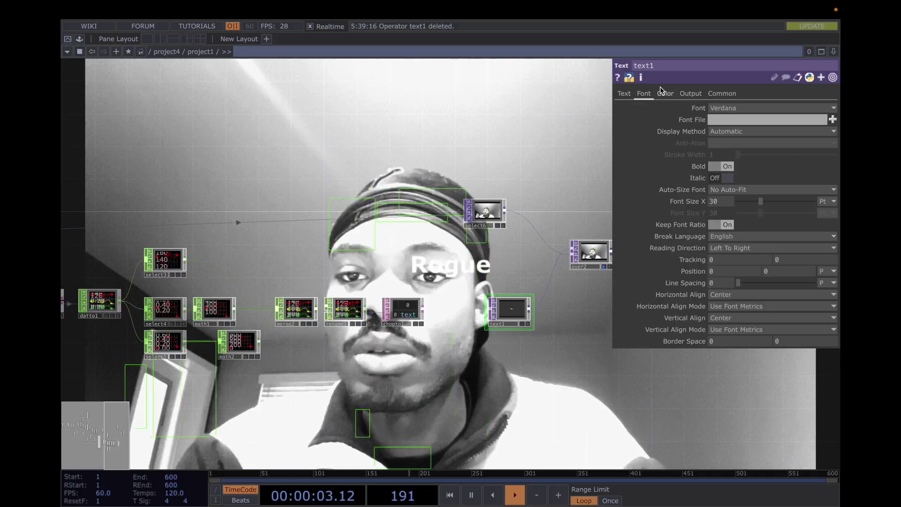
pyautogui.click(733, 110)
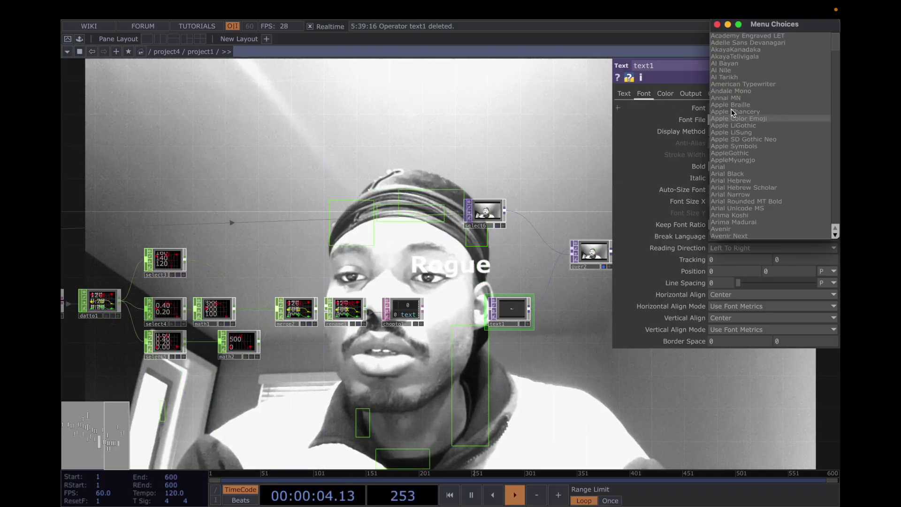
pyautogui.click(740, 132)
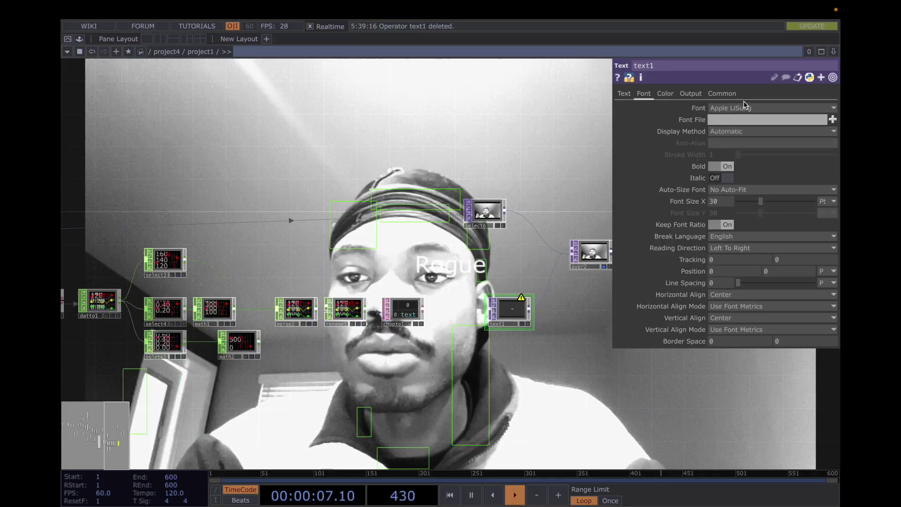
pyautogui.click(745, 107)
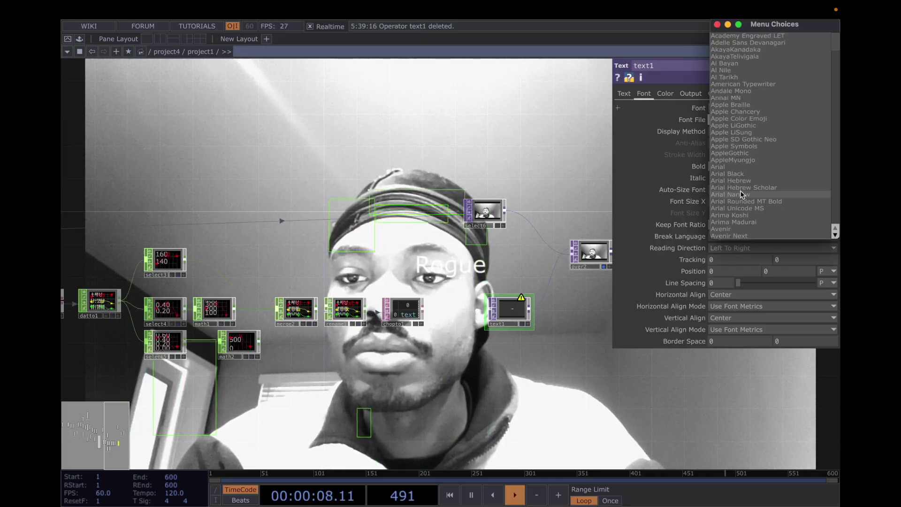
pyautogui.click(745, 166)
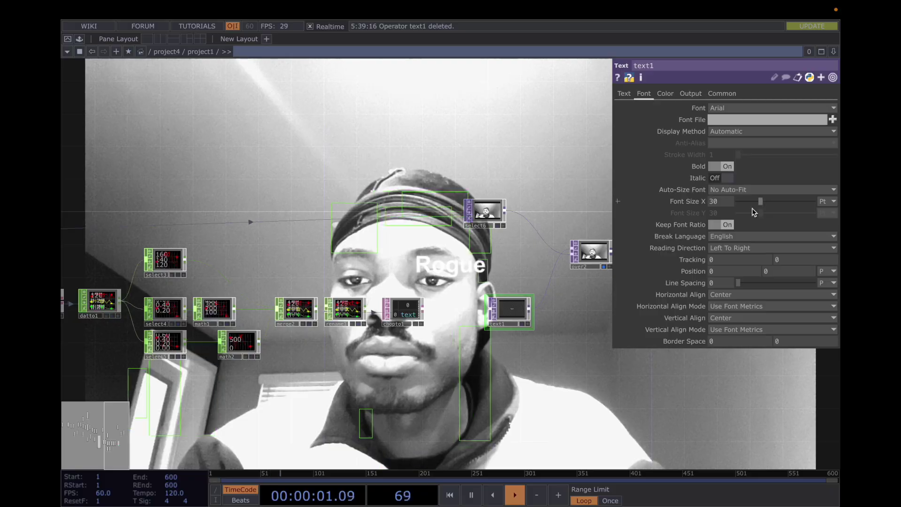
# Enlarge the Rogue text, set its font color to pure red, and show text1's text parameters again.
pyautogui.click(669, 94)
pyautogui.click(718, 122)
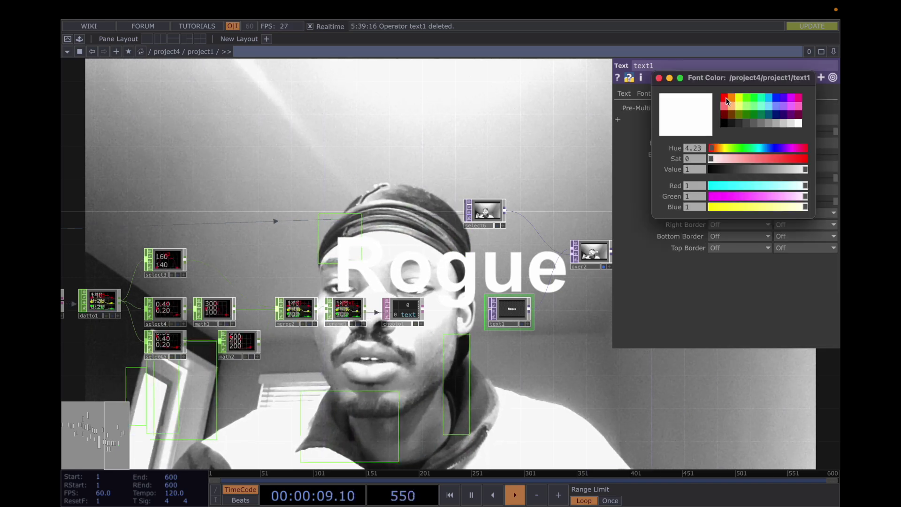
pyautogui.click(725, 99)
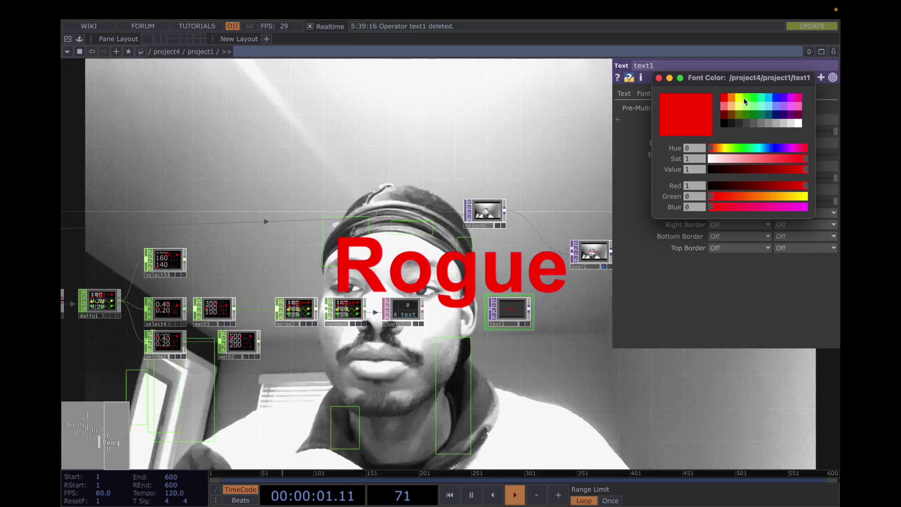
pyautogui.click(659, 78)
pyautogui.click(626, 94)
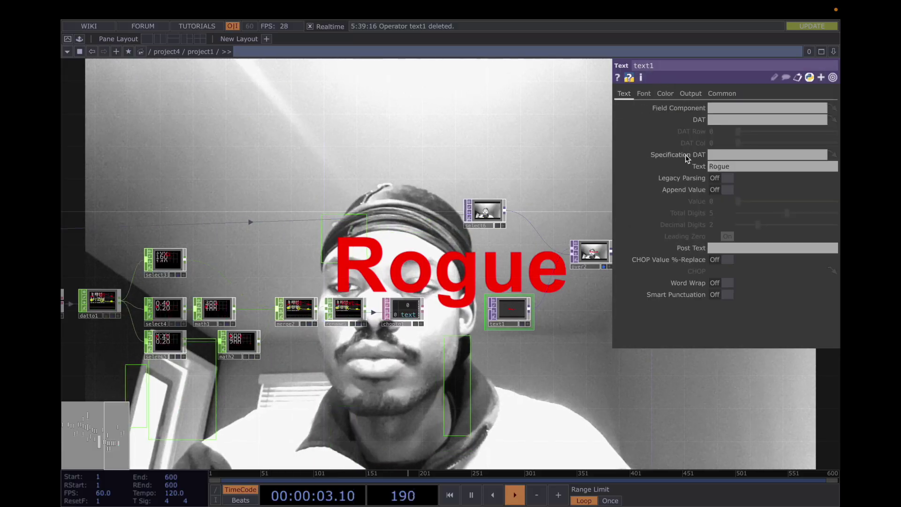
# Change text1's text to "ROGUE" in all capitals.
pyautogui.press('BackSpace')
pyautogui.press('BackSpace')
pyautogui.press('BackSpace')
pyautogui.press('BackSpace')
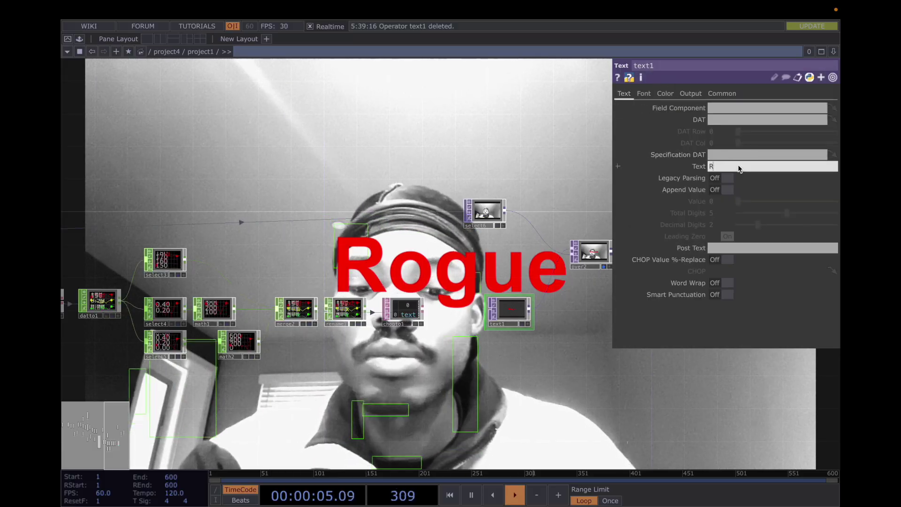
pyautogui.press('Return')
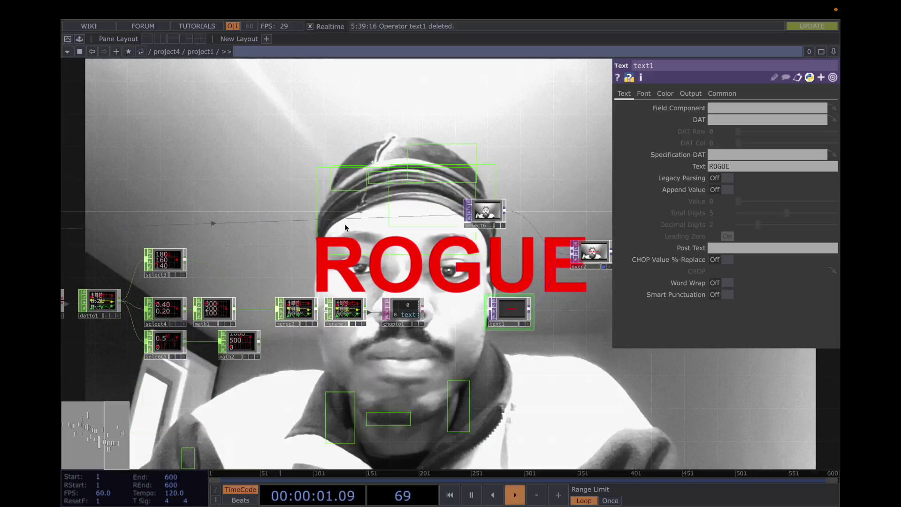
# Set blobtrack1's blob bound color to dark blue (0, 0.0921, 0.5).
pyautogui.moveTo(344, 224); pyautogui.dragTo(495, 238)
pyautogui.moveTo(415, 188); pyautogui.dragTo(587, 203)
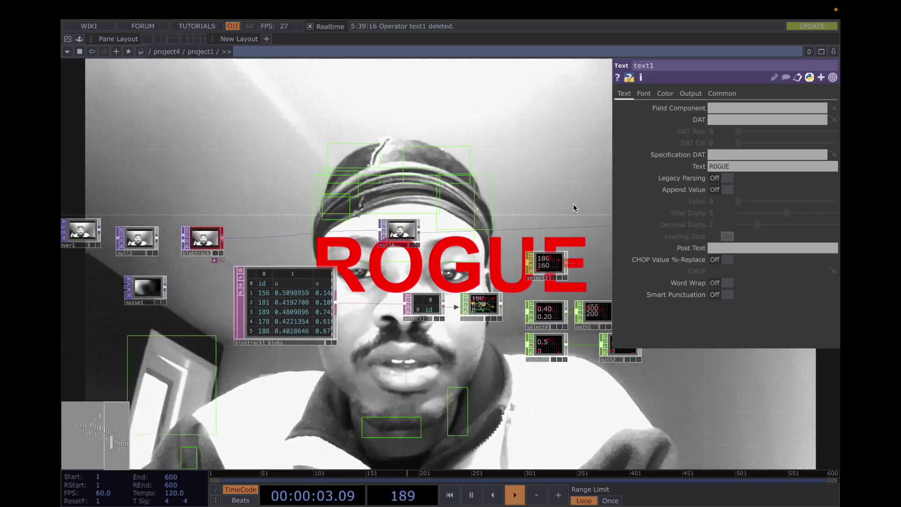
pyautogui.click(207, 239)
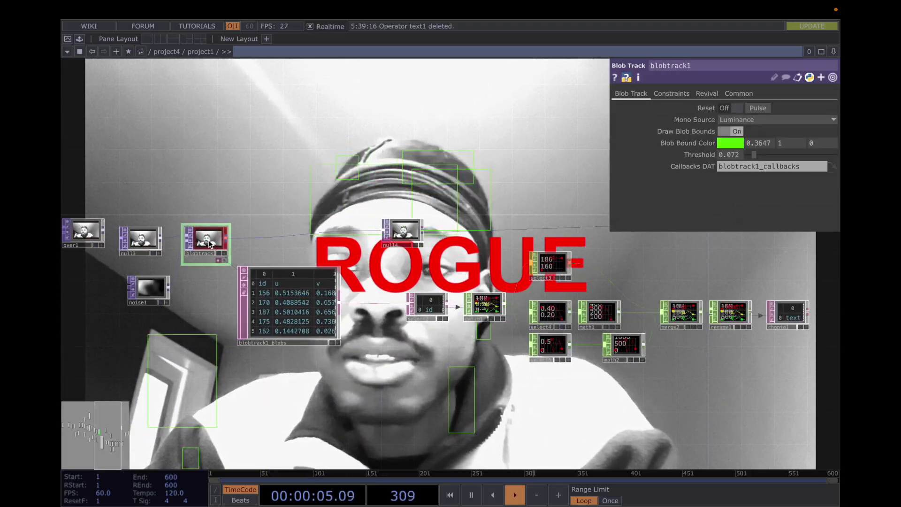
pyautogui.click(731, 145)
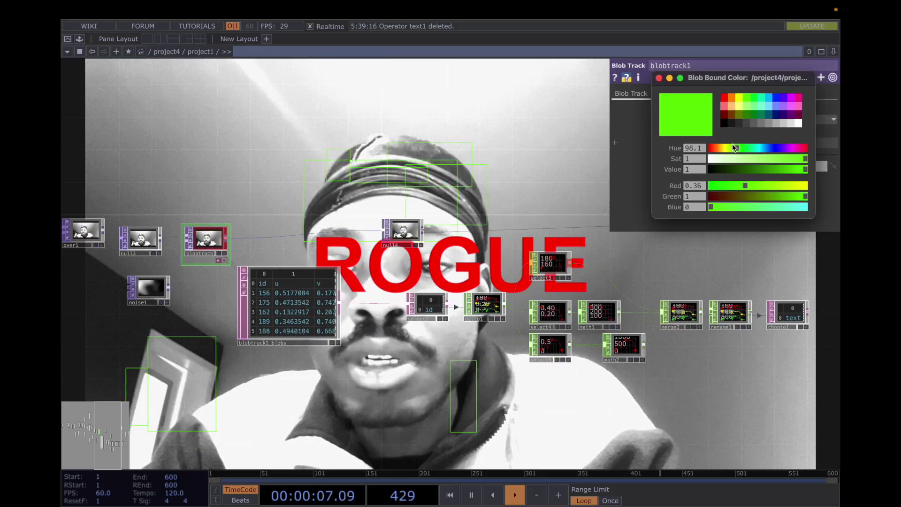
pyautogui.click(725, 95)
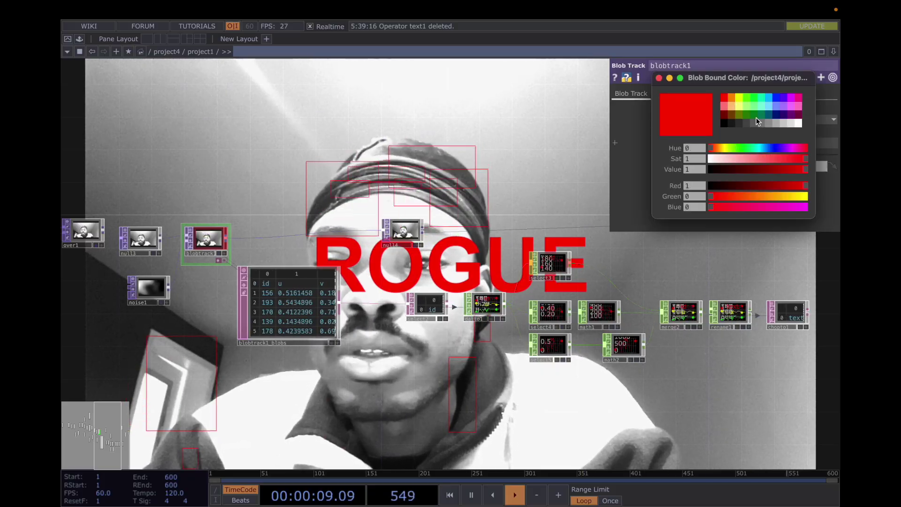
pyautogui.click(778, 114)
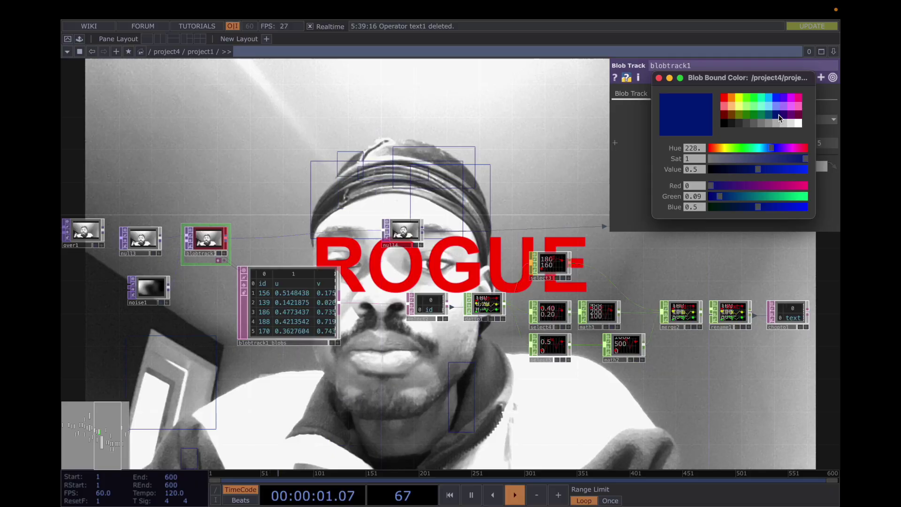
pyautogui.click(659, 78)
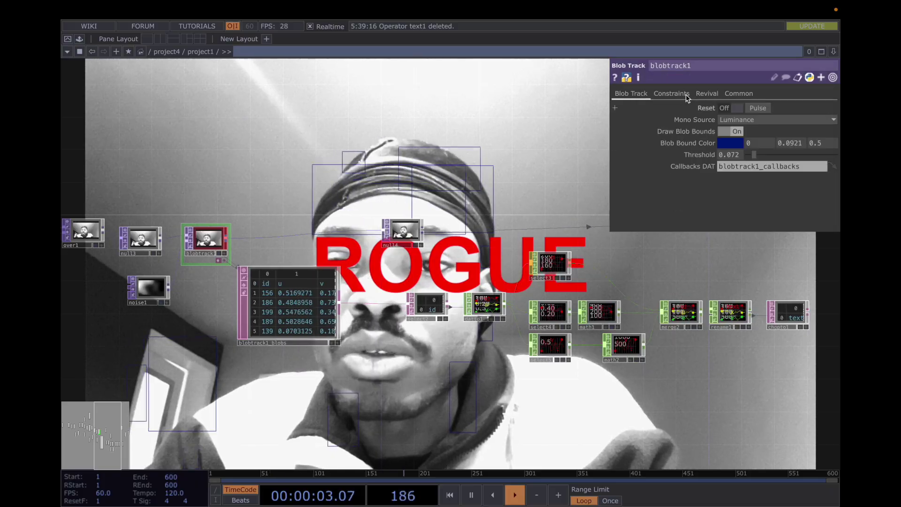
# Set blobtrack1's maximum move distance to 1, keeping the minimum blob size at 0.05.
pyautogui.click(671, 94)
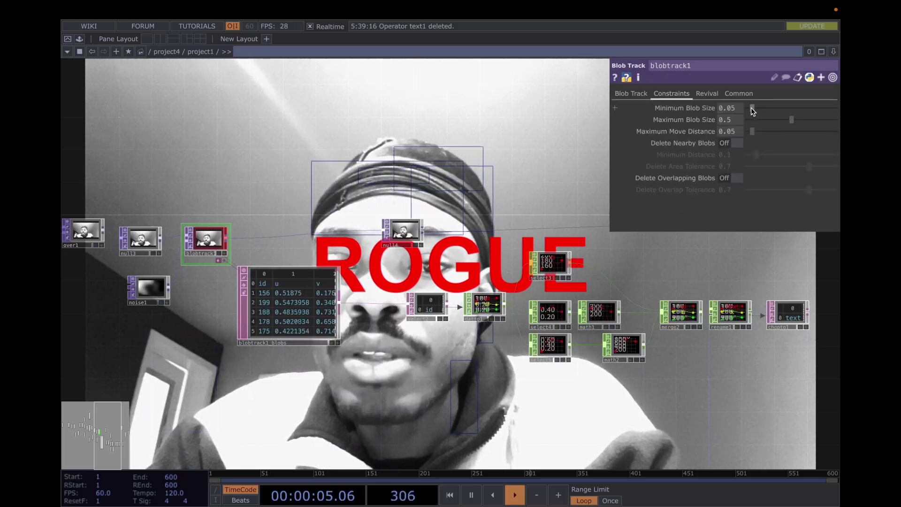
pyautogui.moveTo(751, 111); pyautogui.dragTo(808, 109)
pyautogui.moveTo(756, 116); pyautogui.dragTo(838, 128)
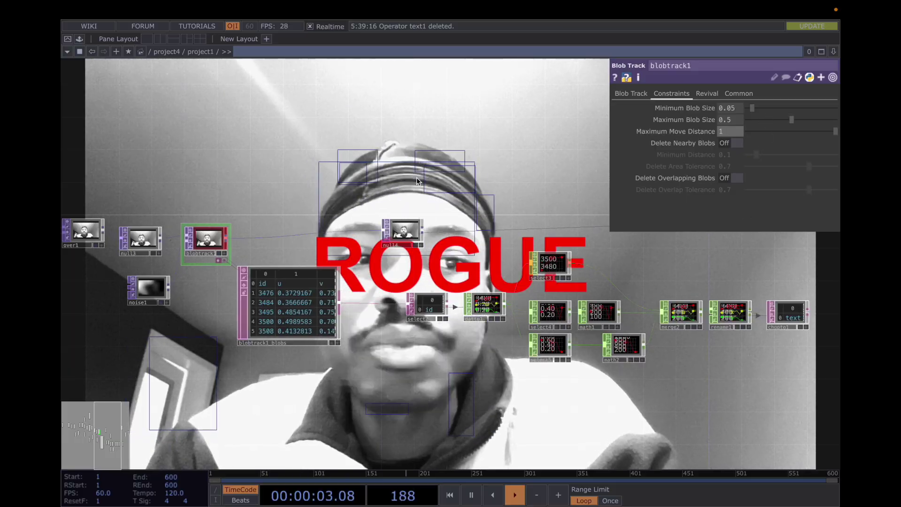
# Raise blobtrack1's threshold, trying values such as 0.53 and 0.289 and settling on 0.482.
pyautogui.moveTo(226, 122); pyautogui.dragTo(462, 111)
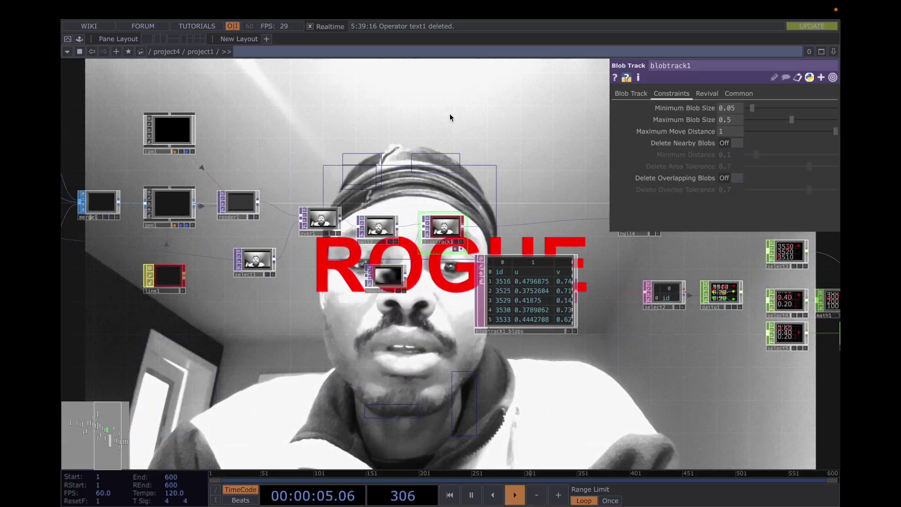
pyautogui.click(630, 95)
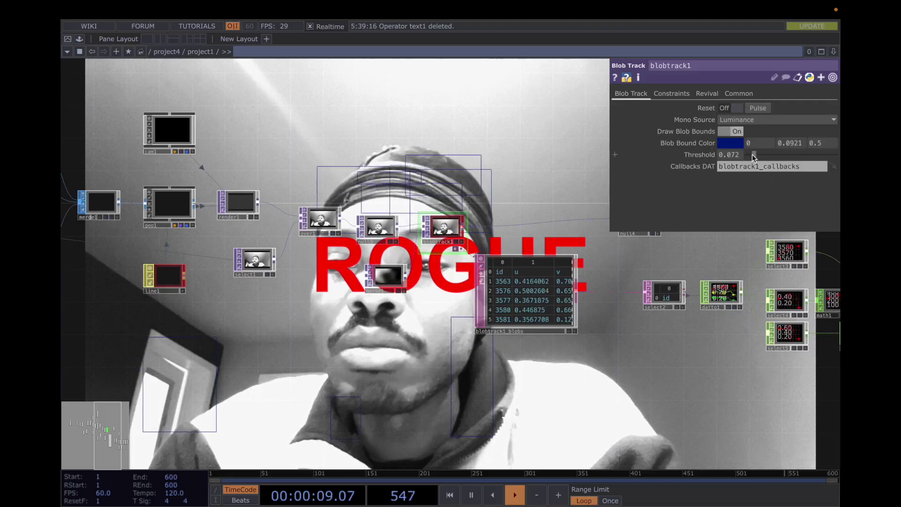
pyautogui.moveTo(753, 156); pyautogui.dragTo(838, 158)
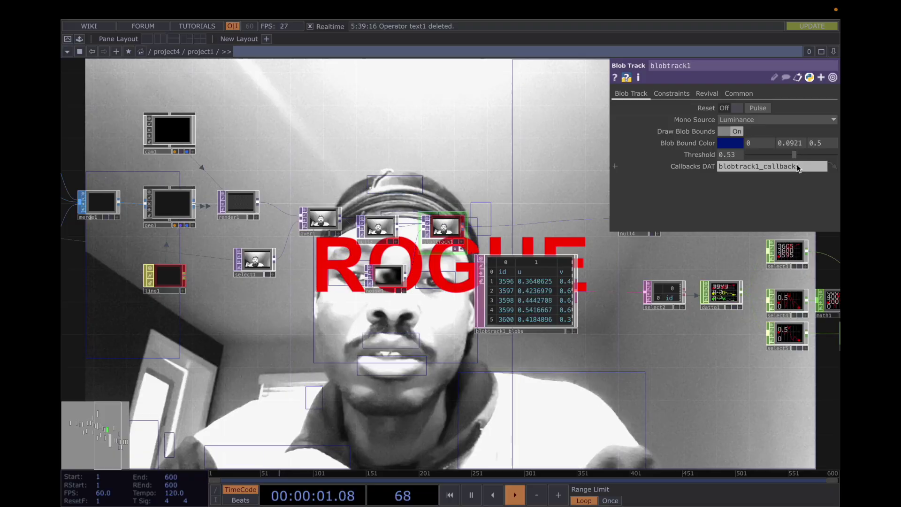
pyautogui.moveTo(788, 169); pyautogui.dragTo(820, 162)
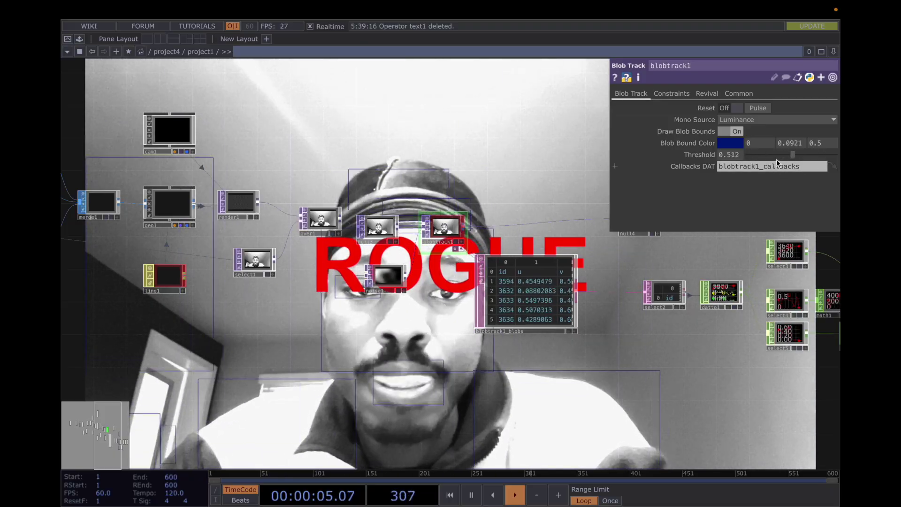
pyautogui.moveTo(752, 154); pyautogui.dragTo(773, 155)
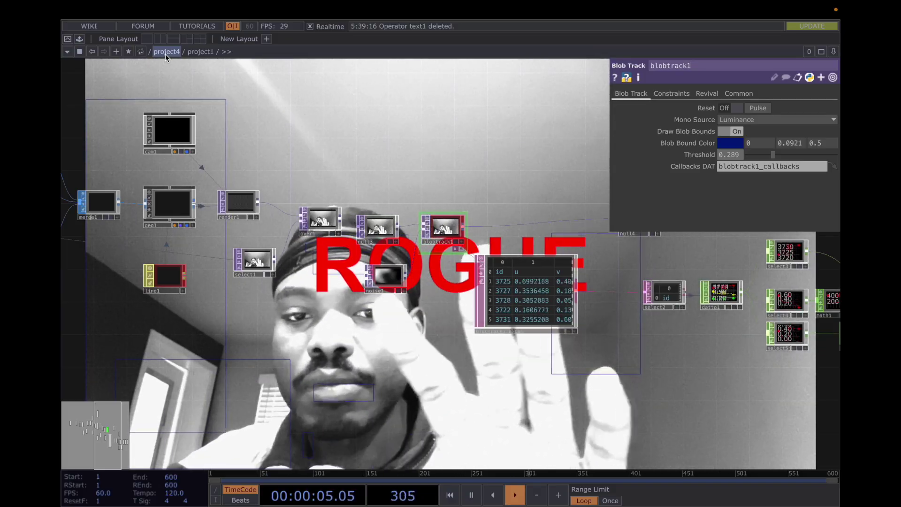
pyautogui.moveTo(397, 4)
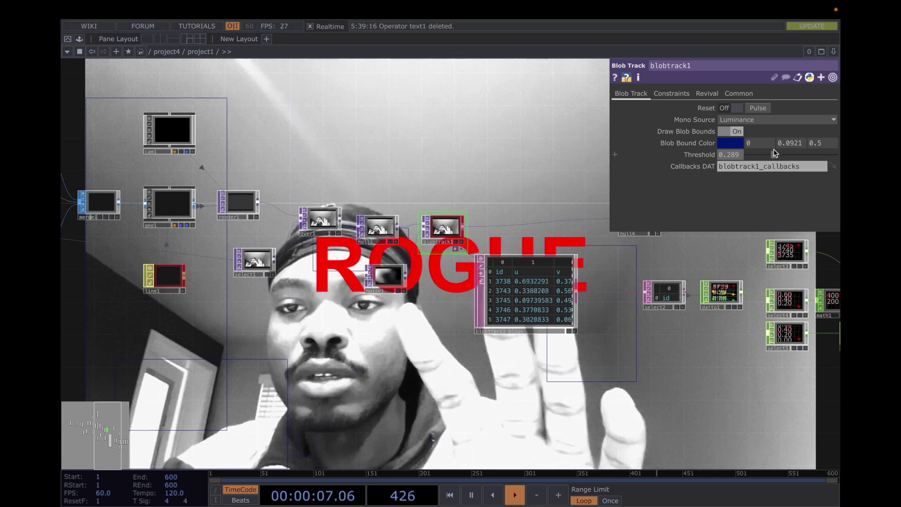
pyautogui.moveTo(772, 155); pyautogui.dragTo(791, 156)
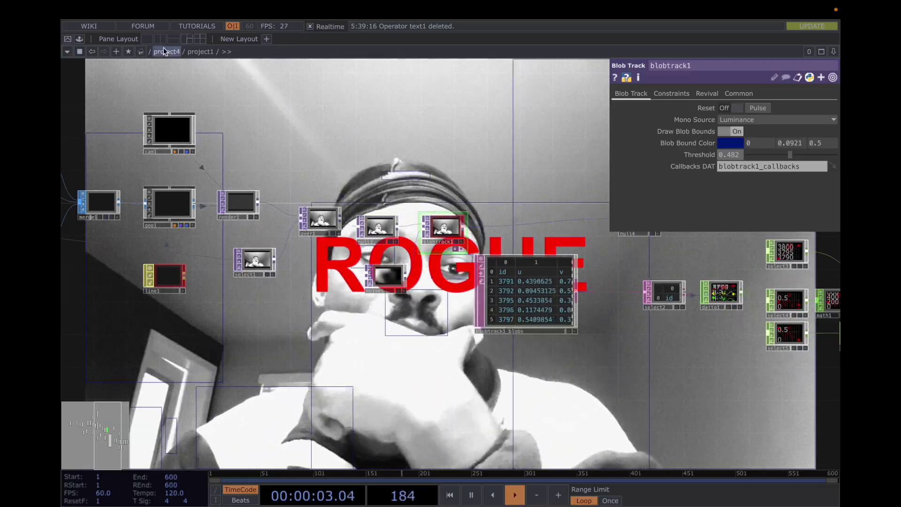
# Go up to the project4 network and set comp1's composite operation to Burn Color.
pyautogui.click(164, 51)
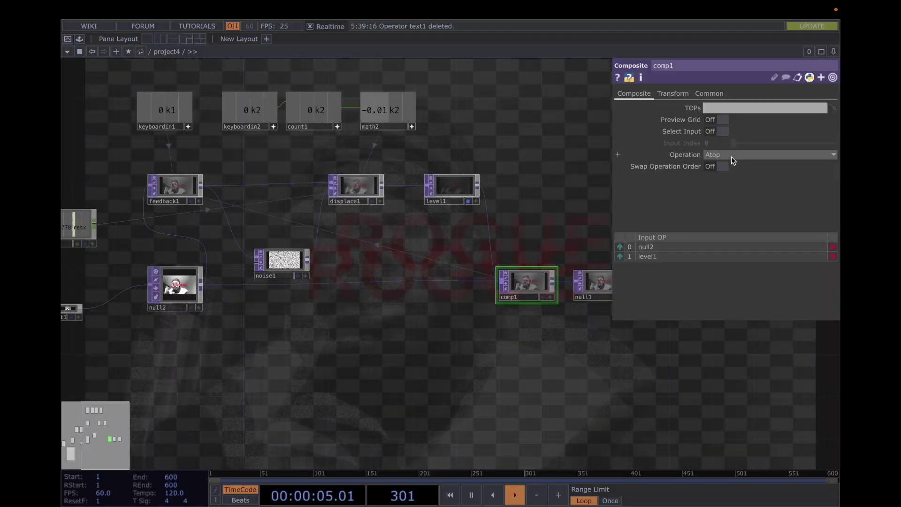
pyautogui.click(731, 156)
pyautogui.click(728, 205)
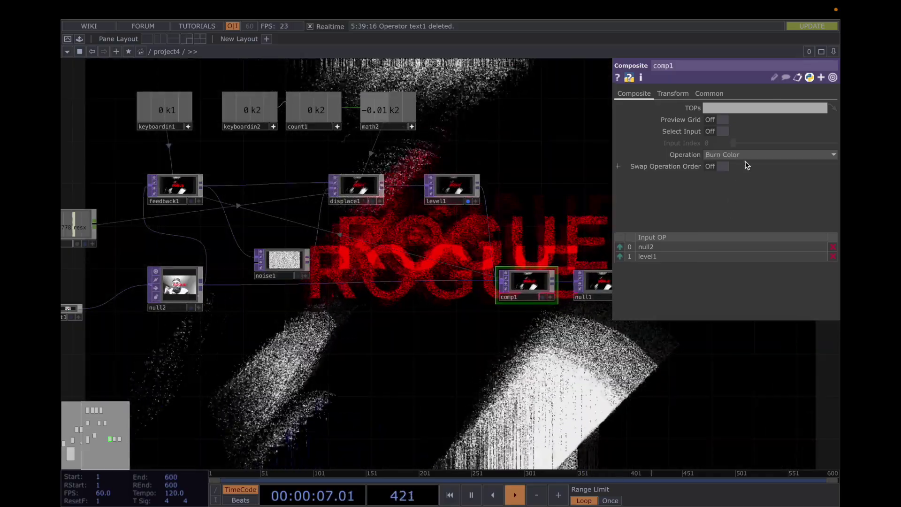
pyautogui.press('p')
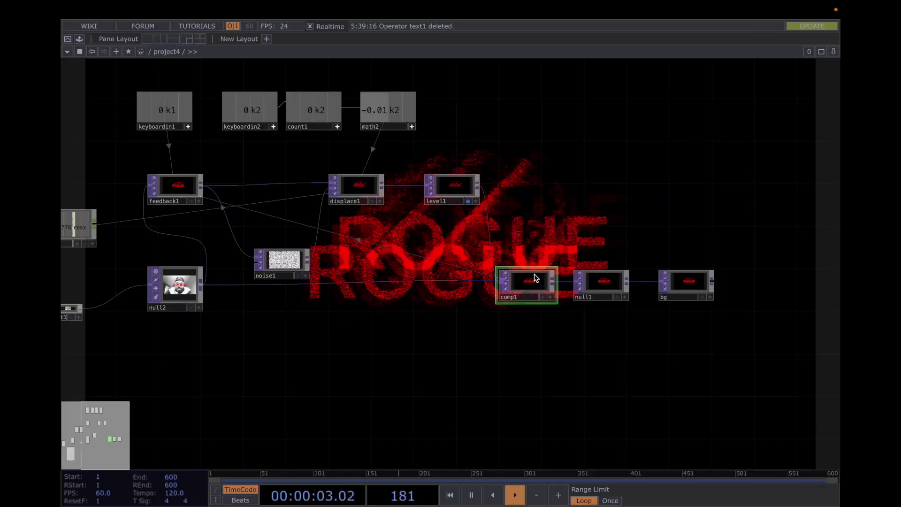
pyautogui.press('p')
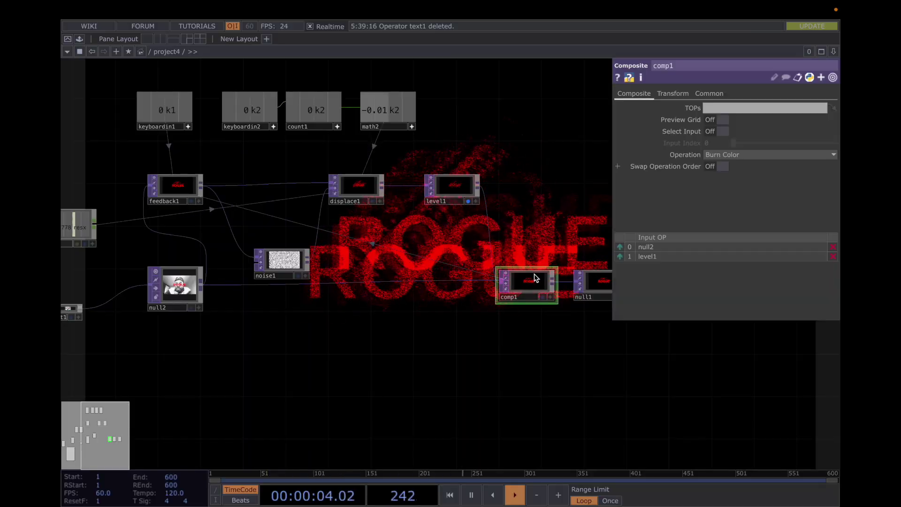
# Try Difference, Hard Light and Subtractive as comp1's composite operation and return it to Burn Color.
pyautogui.click(760, 154)
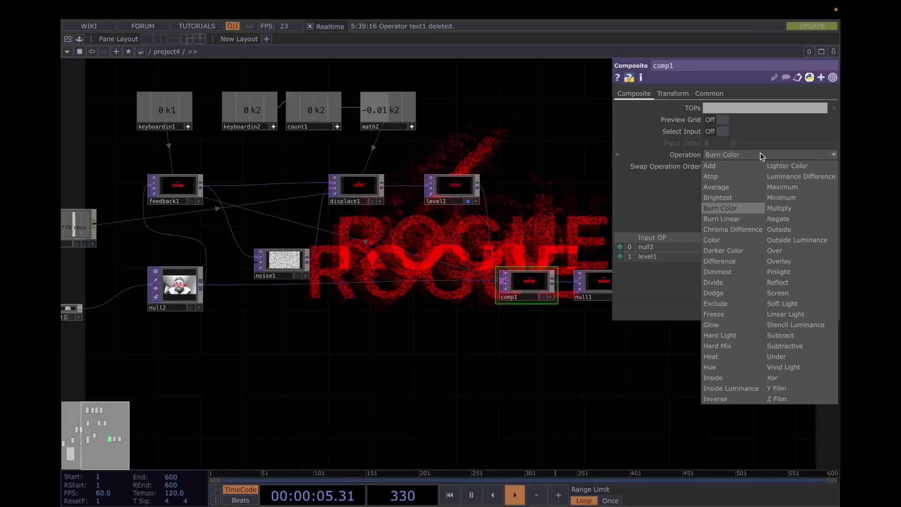
pyautogui.click(756, 260)
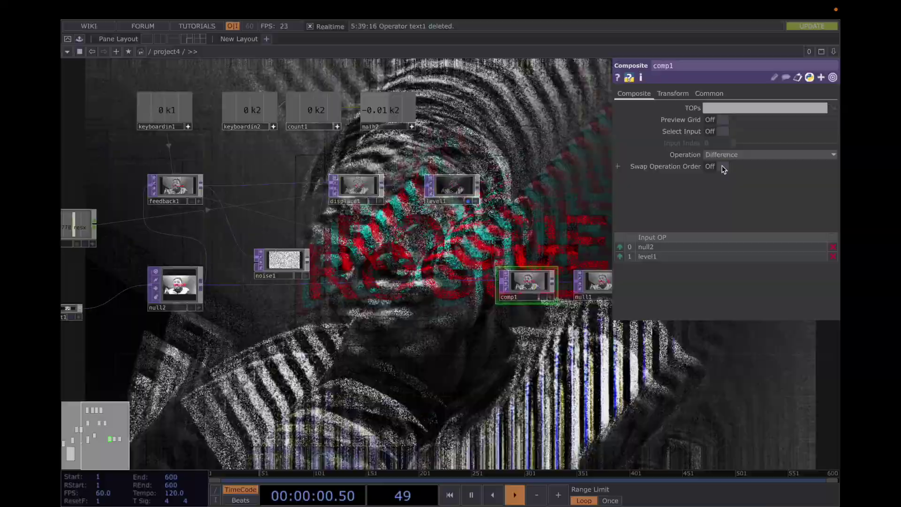
pyautogui.click(733, 154)
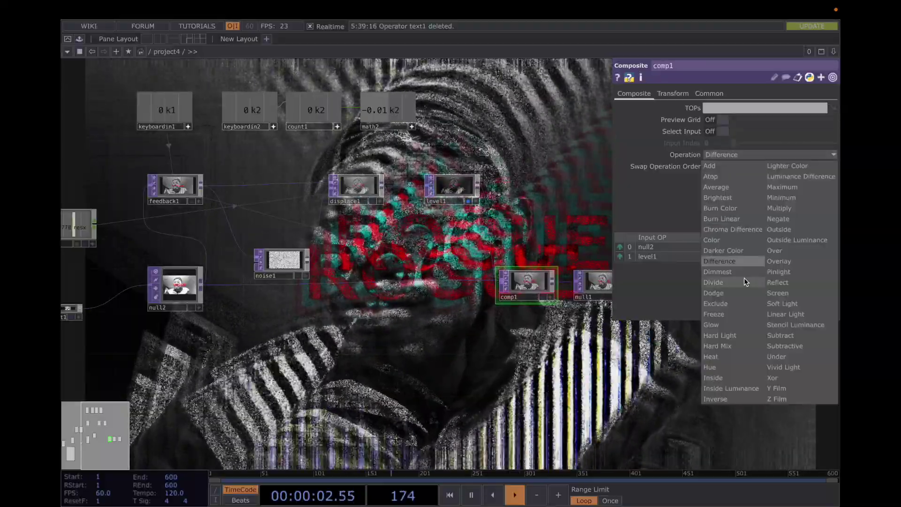
pyautogui.click(740, 336)
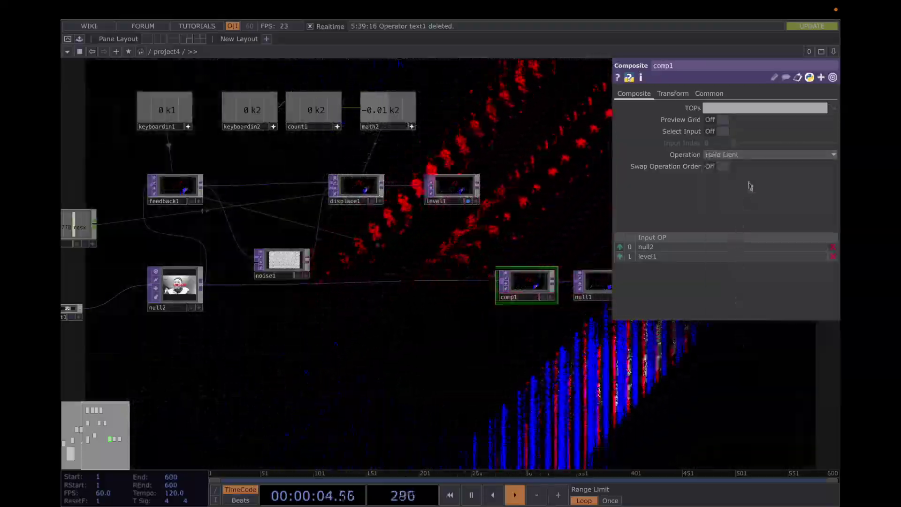
pyautogui.click(757, 155)
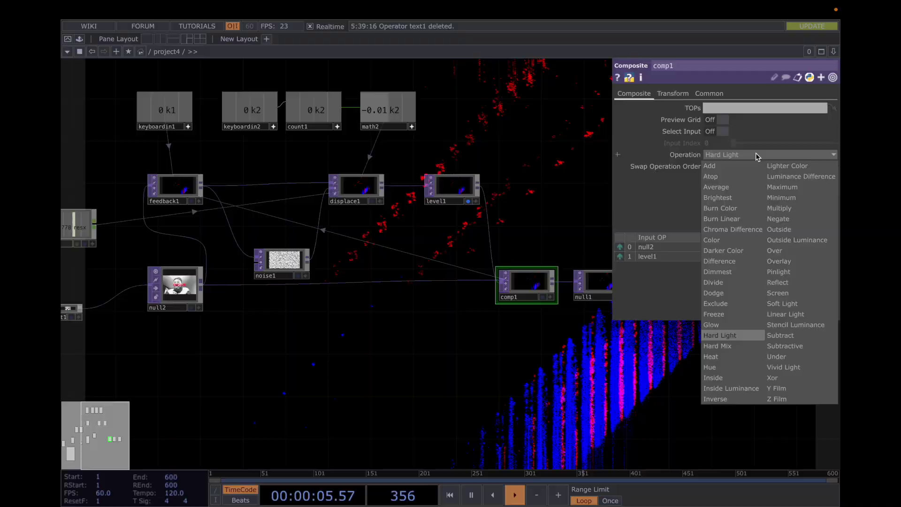
pyautogui.click(807, 347)
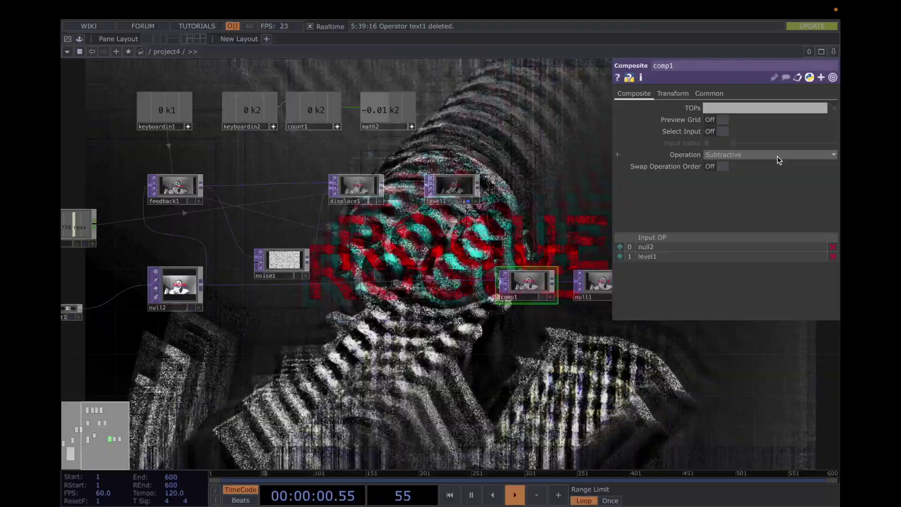
pyautogui.click(777, 156)
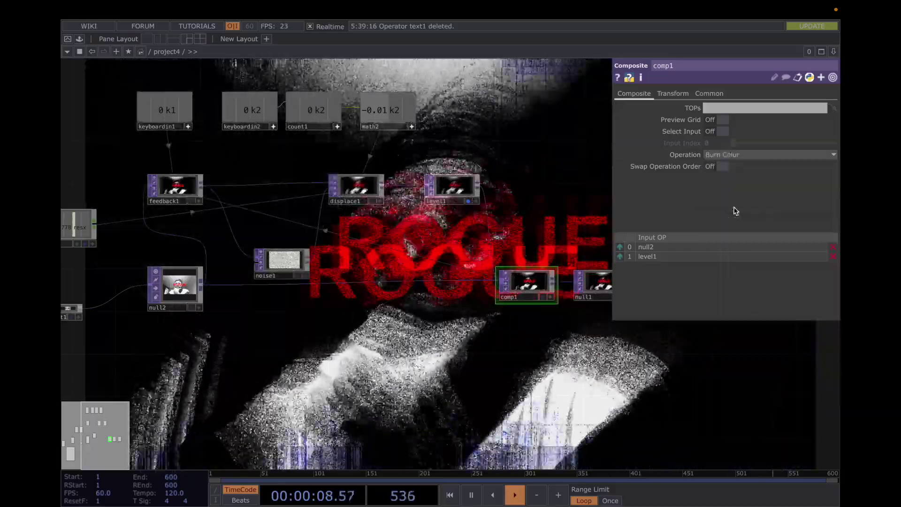
# Pause the timeline playback and enter the project1 blob track component in the project4 network.
pyautogui.press('p')
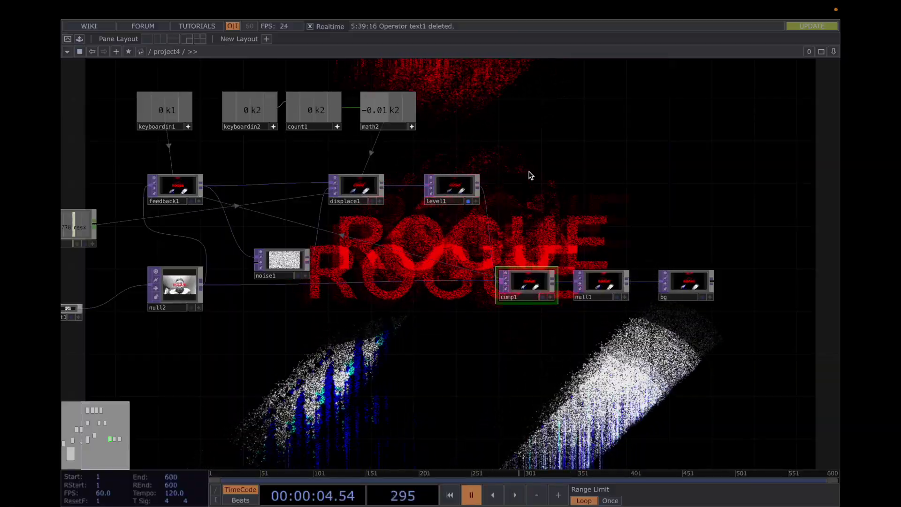
pyautogui.moveTo(530, 175); pyautogui.dragTo(760, 194)
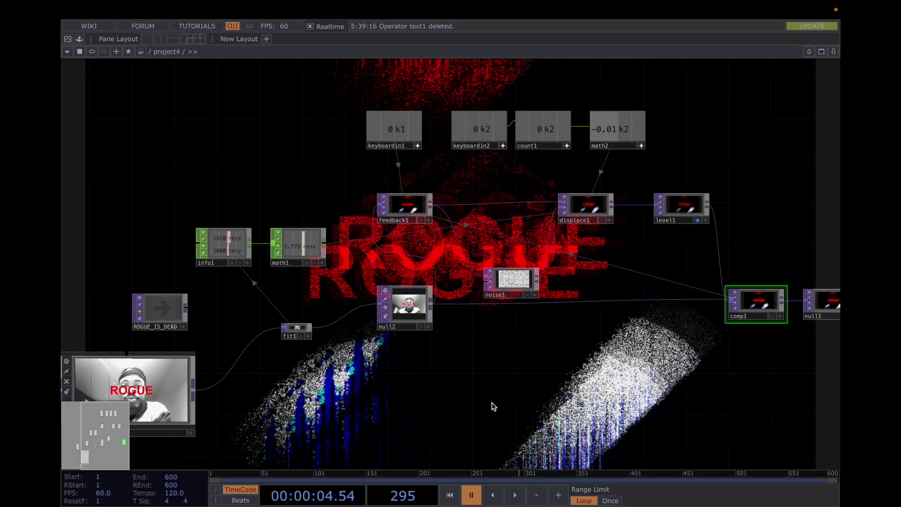
pyautogui.moveTo(493, 407); pyautogui.dragTo(639, 306)
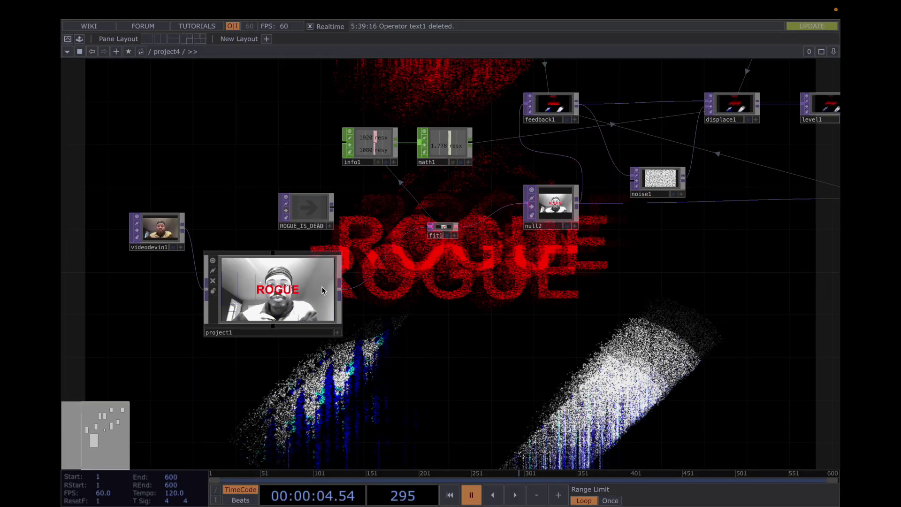
pyautogui.click(288, 302)
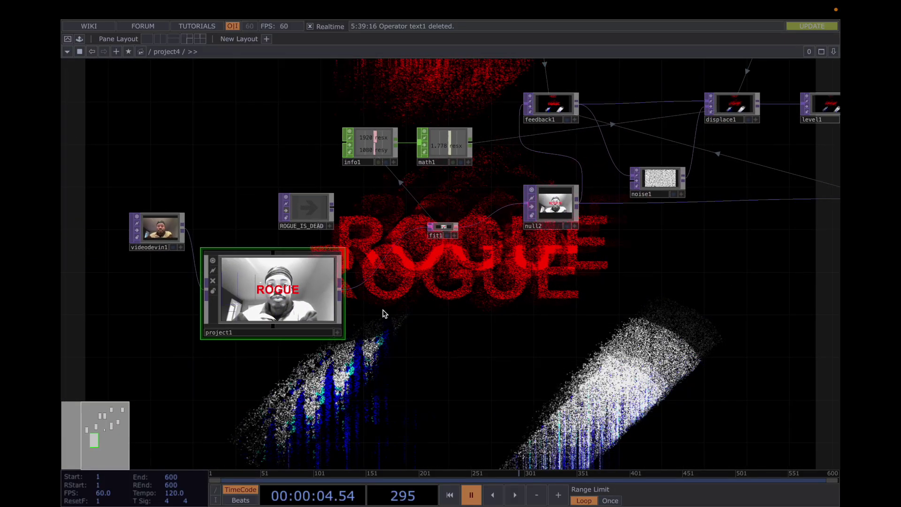
pyautogui.doubleClick(312, 310)
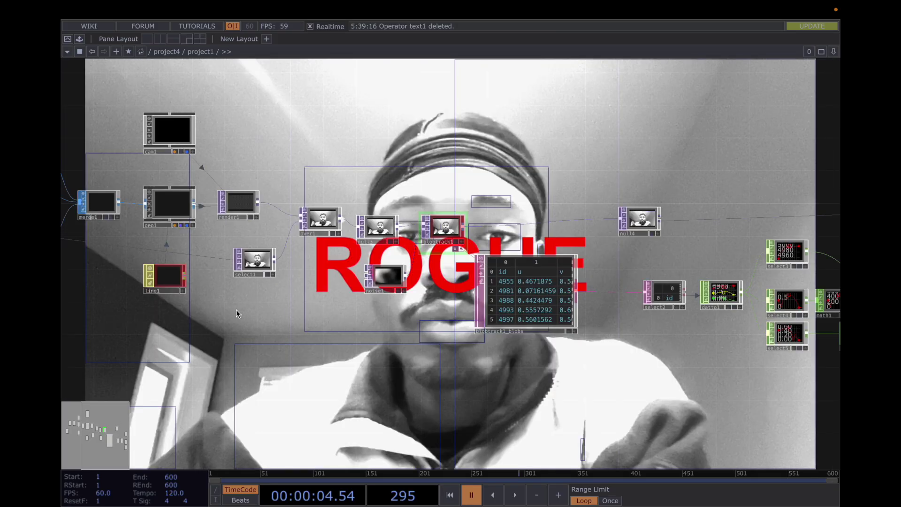
# Lower the Monochrome amount of mono1 inside project1 to 0.244 to bring back the camera video's color.
pyautogui.hscroll(-10, 543, 265)
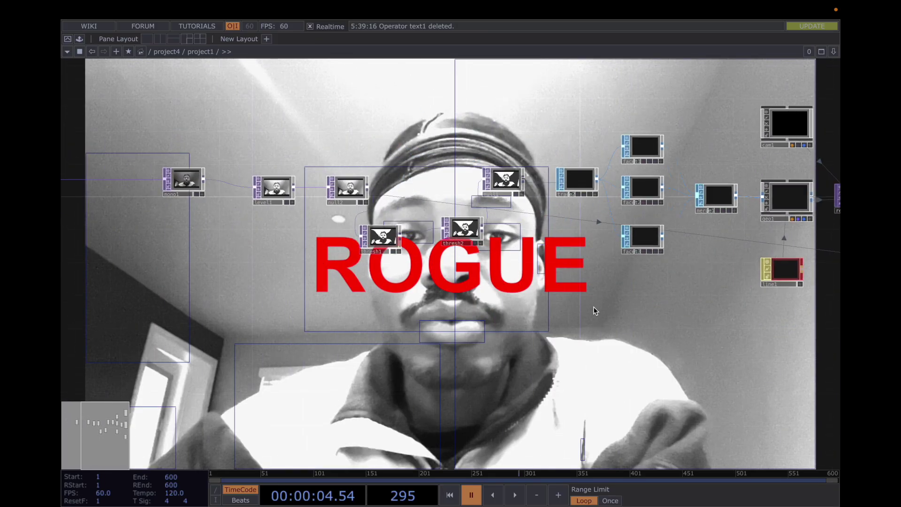
pyautogui.click(185, 182)
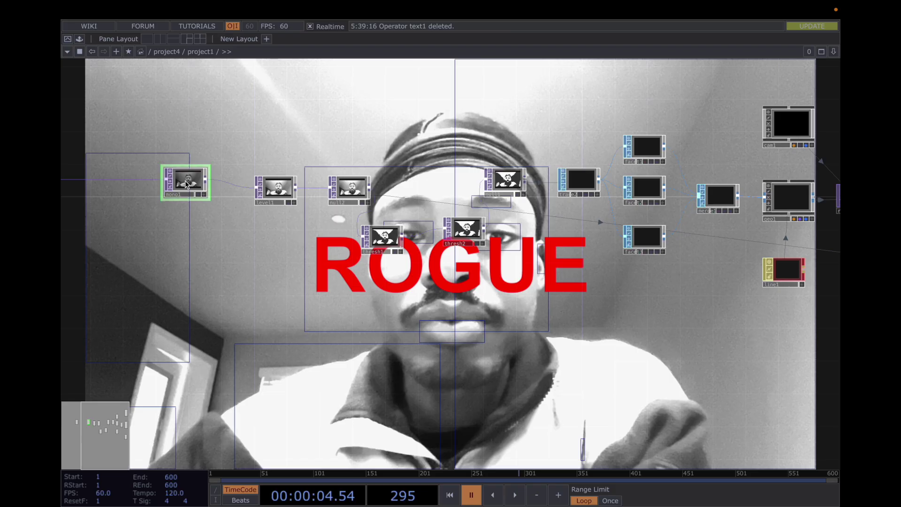
pyautogui.press('p')
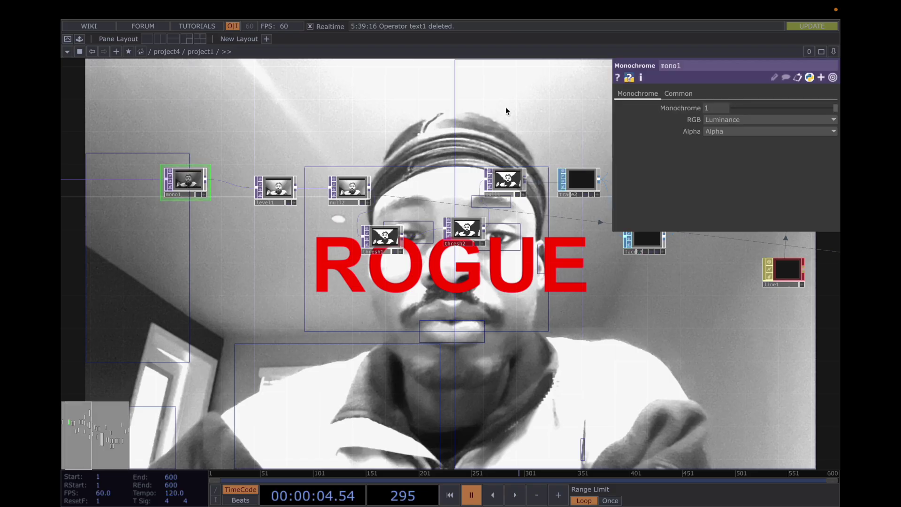
pyautogui.moveTo(832, 111); pyautogui.dragTo(740, 112)
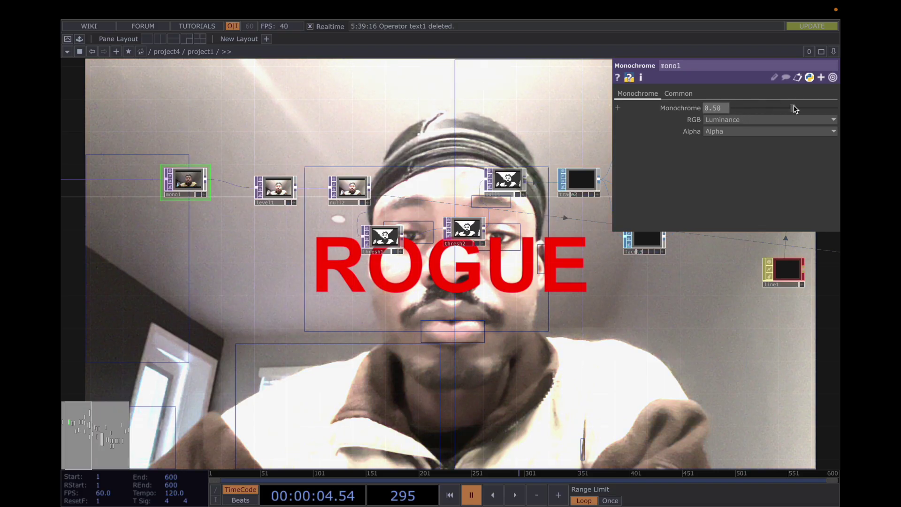
pyautogui.moveTo(793, 105); pyautogui.dragTo(759, 117)
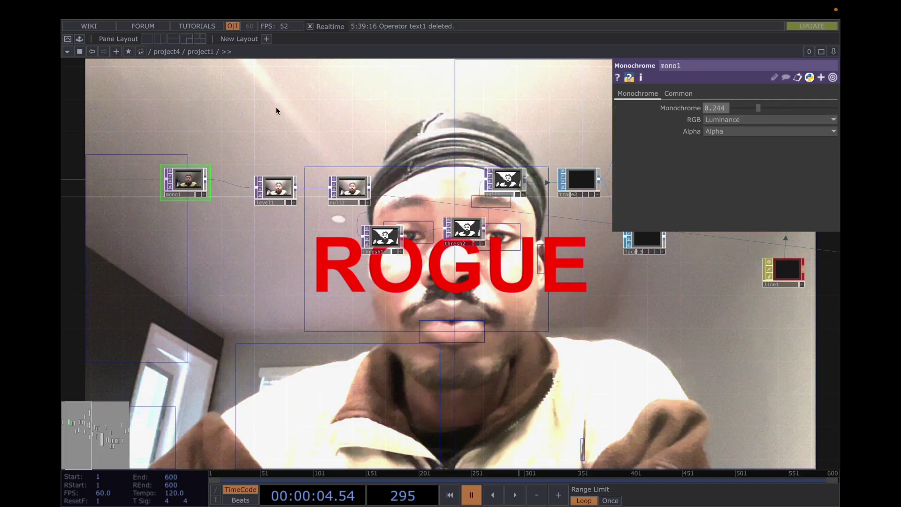
# Return to the project4 network, resume the timeline playback and hide the parameters to watch the live feedback result.
pyautogui.click(161, 51)
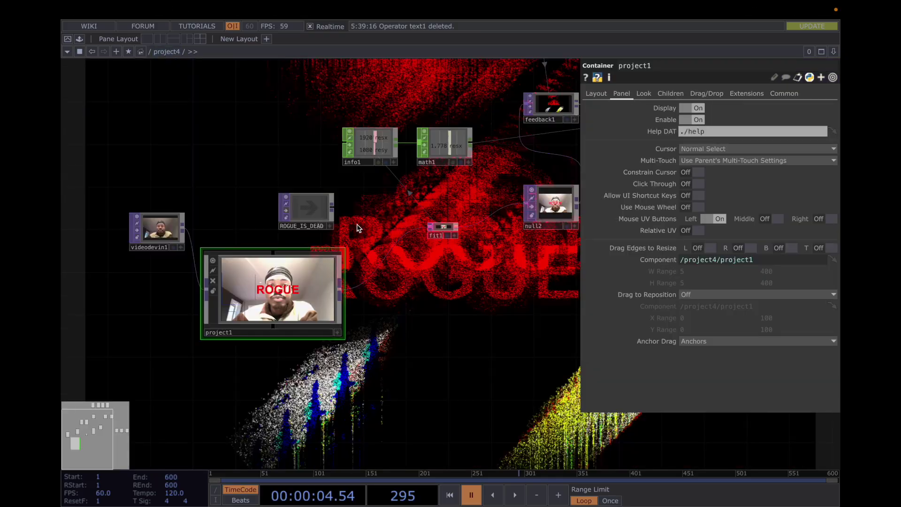
pyautogui.moveTo(438, 341); pyautogui.dragTo(331, 342)
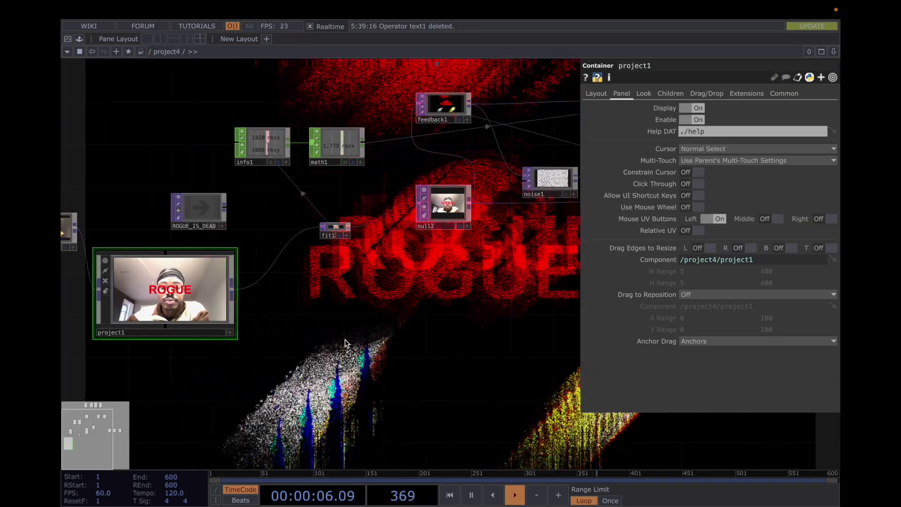
pyautogui.press('p')
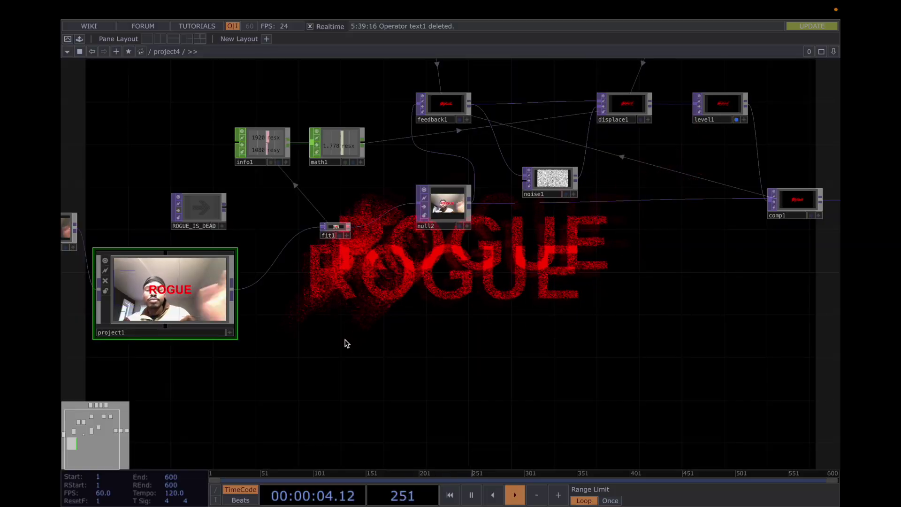
pyautogui.scroll(-2, 346, 344)
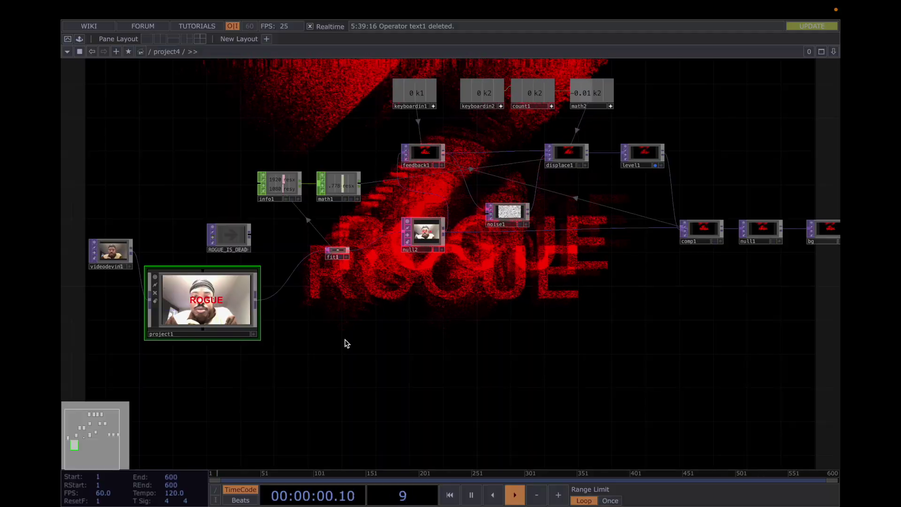
pyautogui.scroll(-2, 346, 343)
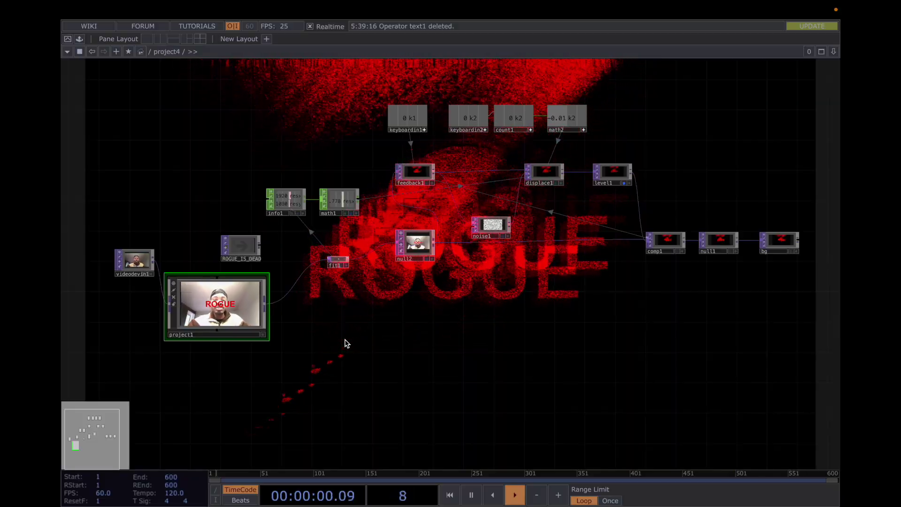
pyautogui.moveTo(286, 4)
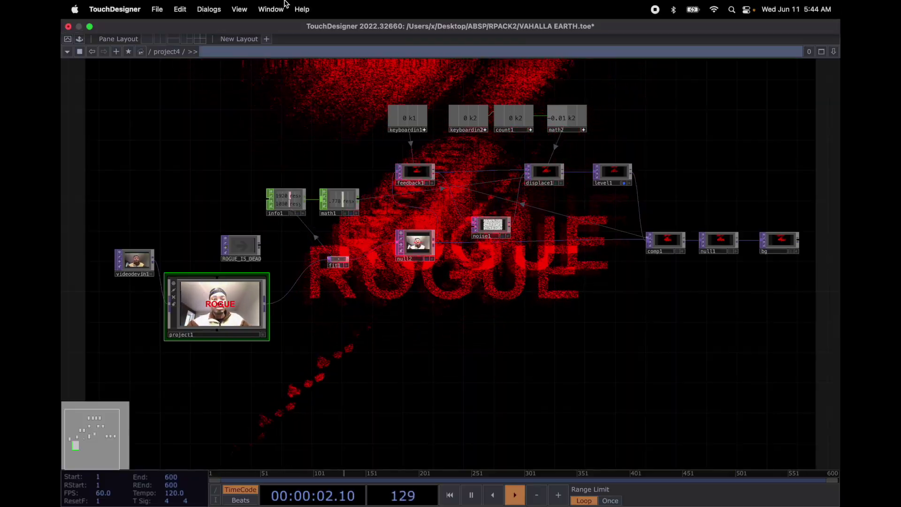